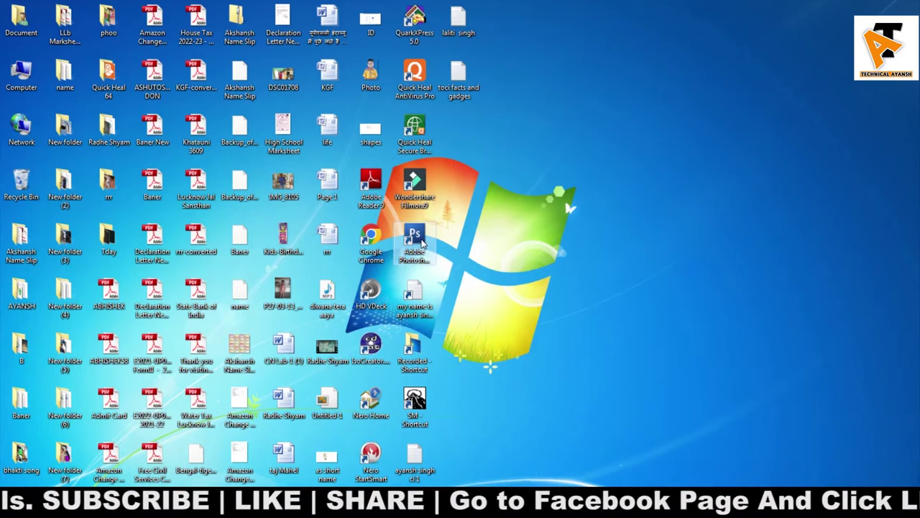
Launch Adobe Photoshop CS3 Extended from its desktop shortcut's context menu
{"action": "right_click", "coordinate": [422, 244]}
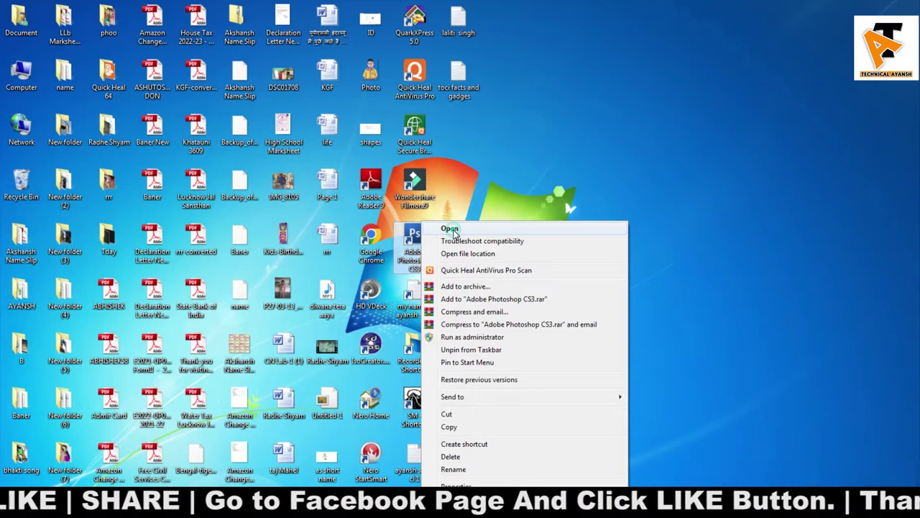
{"action": "left_click", "coordinate": [451, 229]}
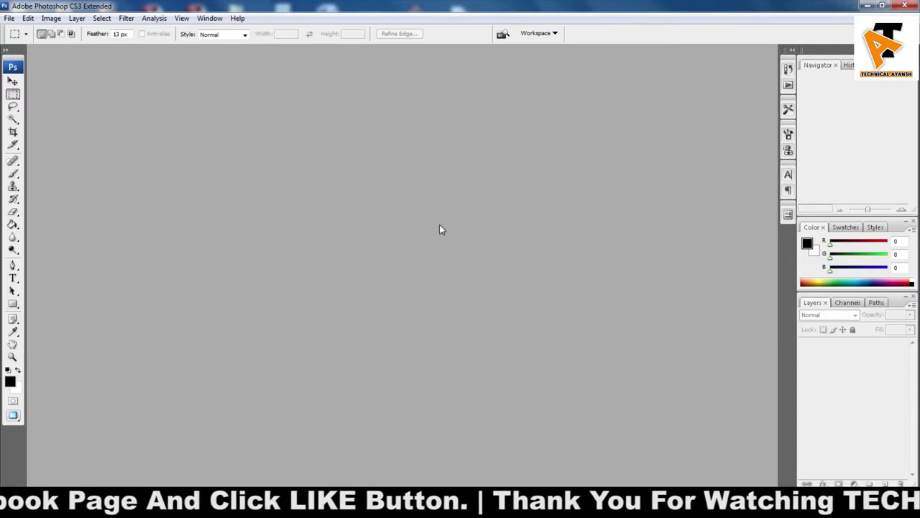
Create a new white document 18 × 12 inches at 300 pixels per inch
{"action": "key", "text": "ctrl+n"}
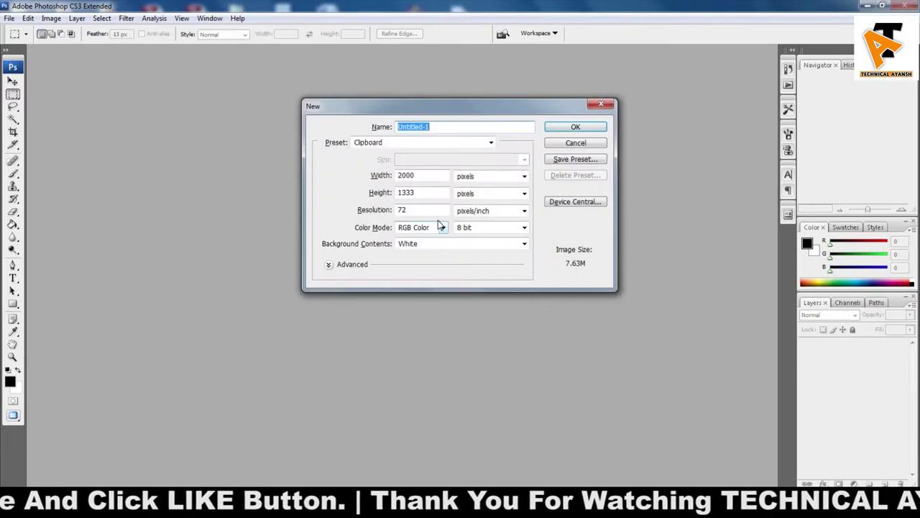
{"action": "left_click", "coordinate": [439, 141]}
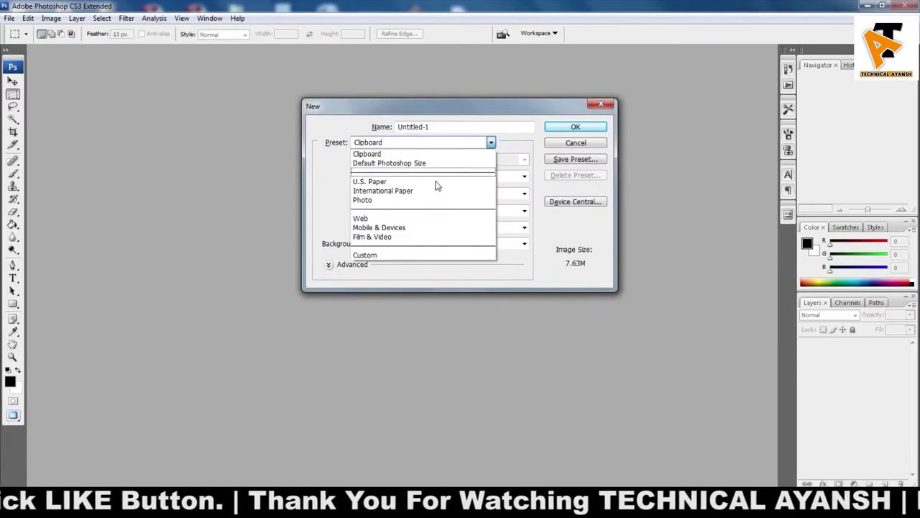
{"action": "left_click", "coordinate": [528, 175]}
{"action": "left_click", "coordinate": [494, 175]}
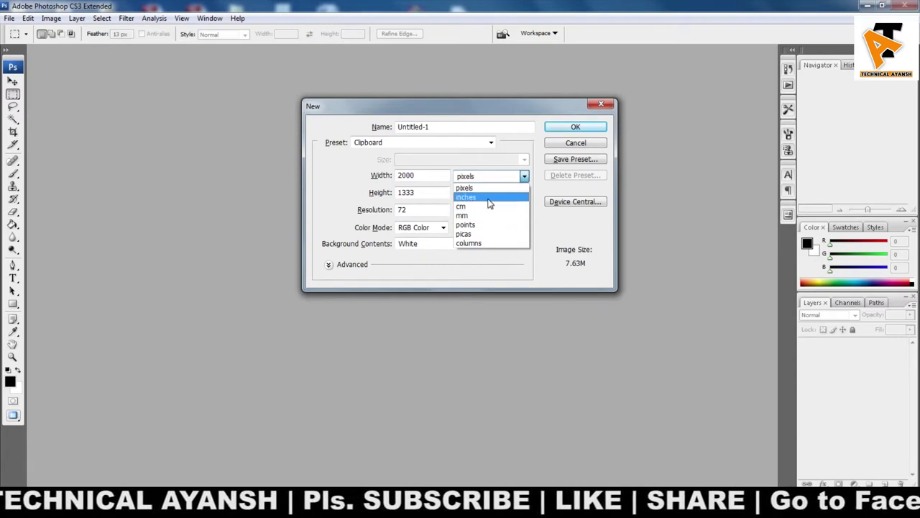
{"action": "left_click", "coordinate": [474, 197]}
{"action": "left_click_drag", "start_coordinate": [427, 175], "coordinate": [396, 178]}
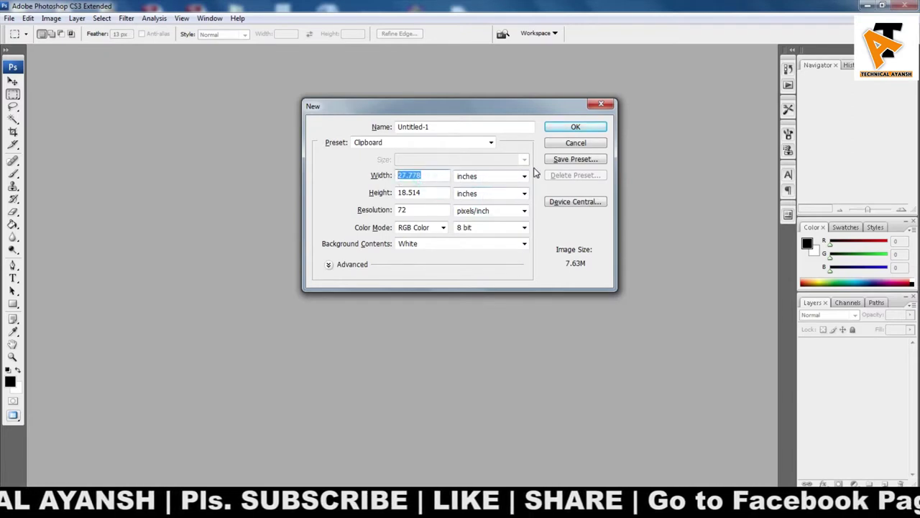
{"action": "type", "text": "18"}
{"action": "key", "text": "Tab"}
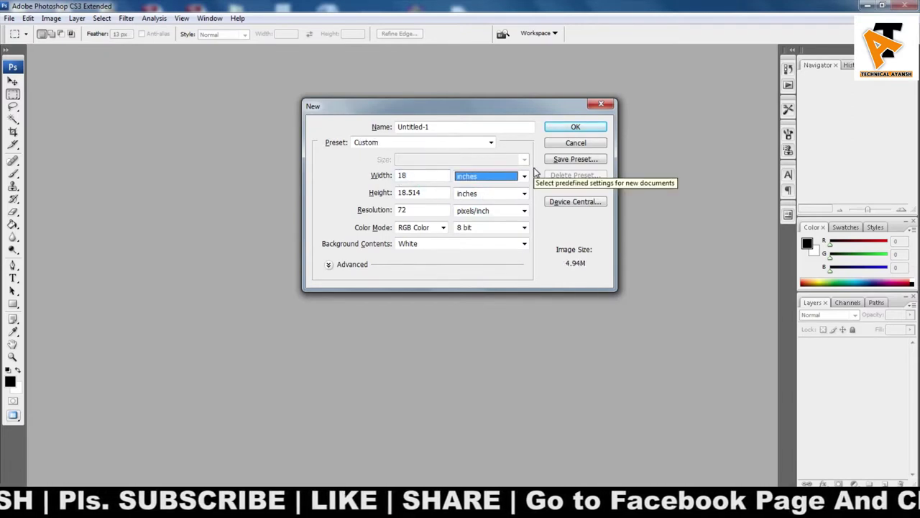
{"action": "key", "text": "Tab"}
{"action": "key", "text": "Tab"}
{"action": "key", "text": "shift+Tab"}
{"action": "type", "text": "12"}
{"action": "key", "text": "Tab"}
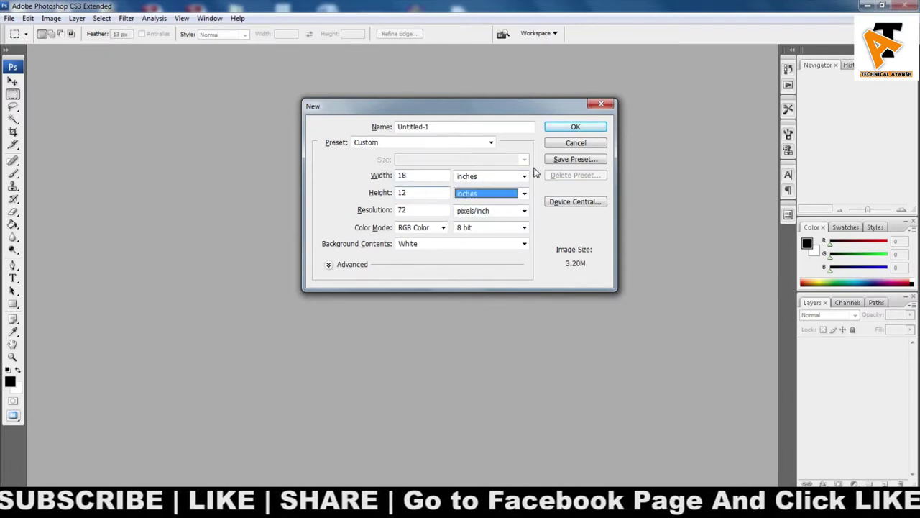
{"action": "key", "text": "Tab"}
{"action": "key", "text": "Tab"}
{"action": "key", "text": "shift+Tab"}
{"action": "type", "text": "3"}
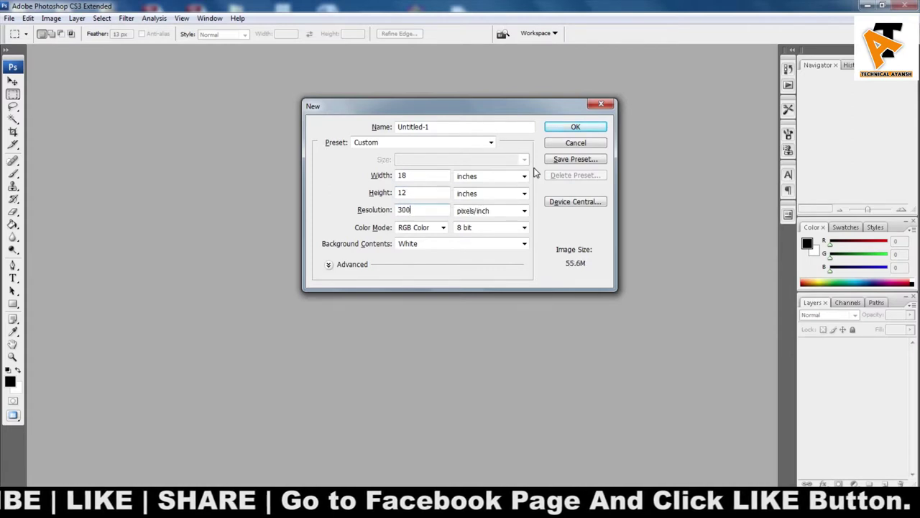
{"action": "key", "text": "Return"}
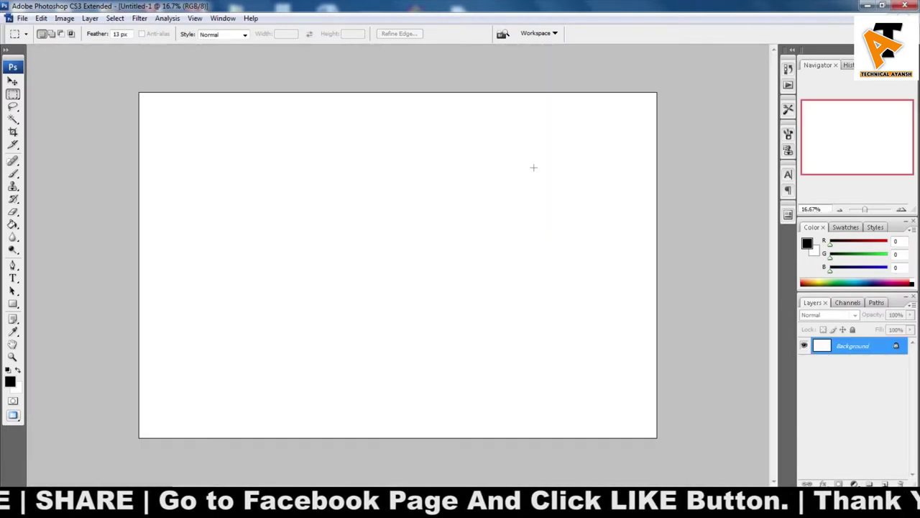
Zoom the view in and out to fit the new Untitled-1 canvas
{"action": "scroll", "coordinate": [409, 216], "scroll_direction": "down", "scroll_amount": 2}
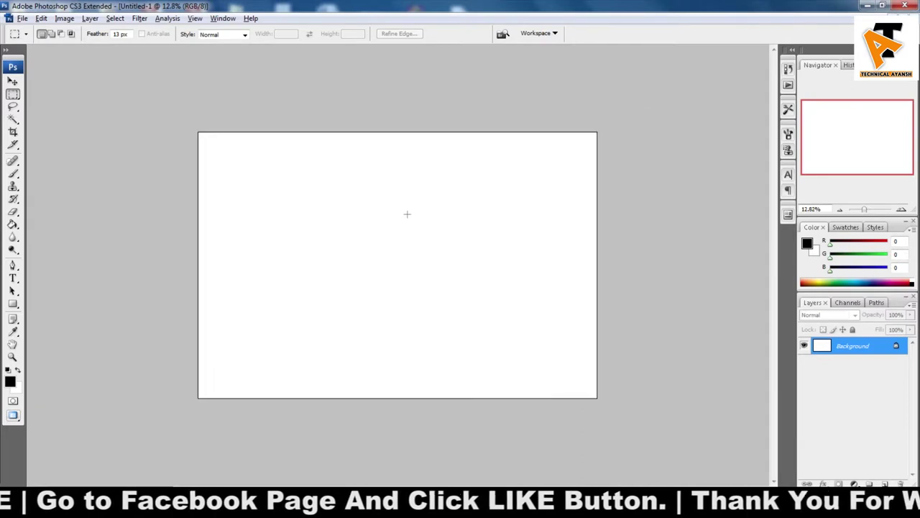
{"action": "scroll", "coordinate": [406, 213], "scroll_direction": "up", "scroll_amount": 1}
{"action": "scroll", "coordinate": [378, 207], "scroll_direction": "down", "scroll_amount": 2}
{"action": "scroll", "coordinate": [381, 209], "scroll_direction": "up", "scroll_amount": 3}
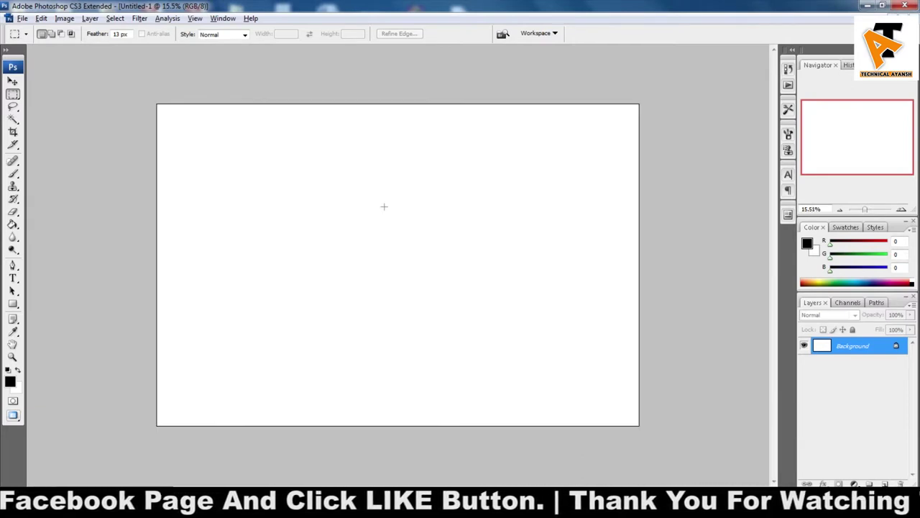
{"action": "scroll", "coordinate": [384, 206], "scroll_direction": "down", "scroll_amount": 2}
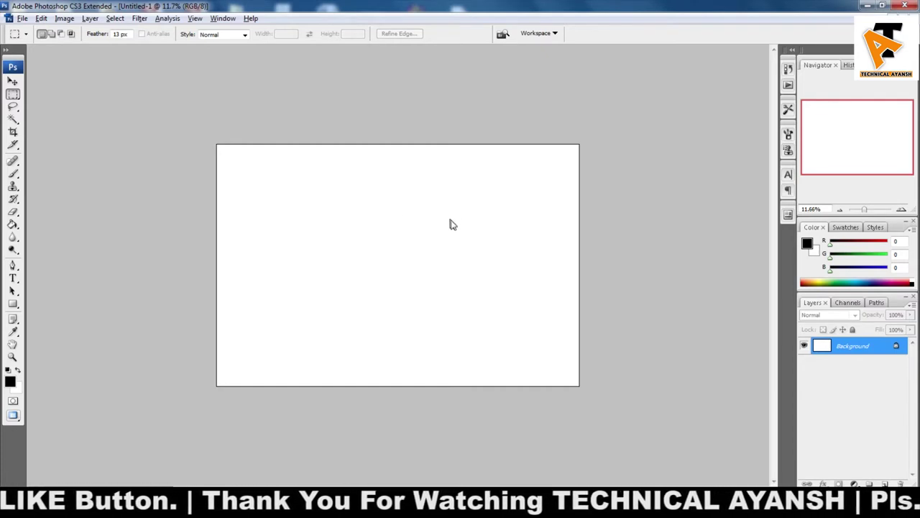
{"action": "scroll", "coordinate": [462, 226], "scroll_direction": "up", "scroll_amount": 2}
{"action": "scroll", "coordinate": [385, 213], "scroll_direction": "down", "scroll_amount": 1}
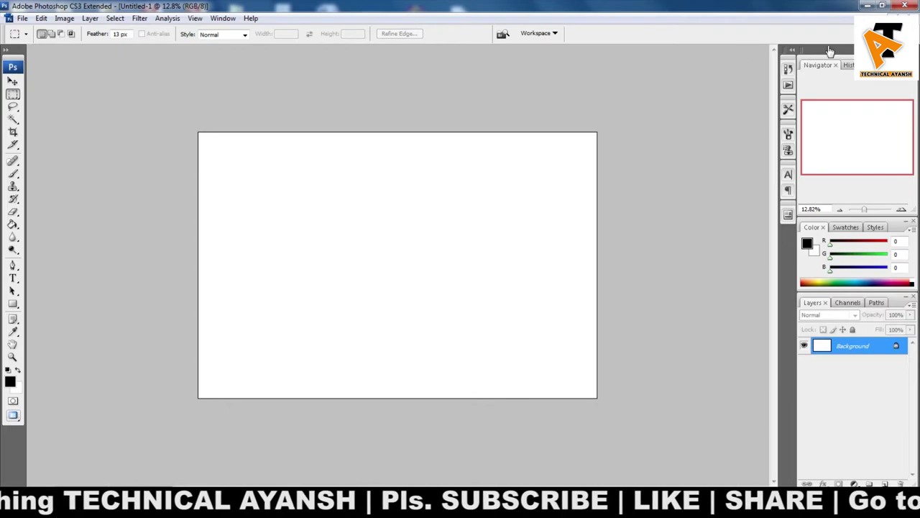
Minimize Photoshop and open New folder (7) maximized in Explorer
{"action": "left_click", "coordinate": [866, 6]}
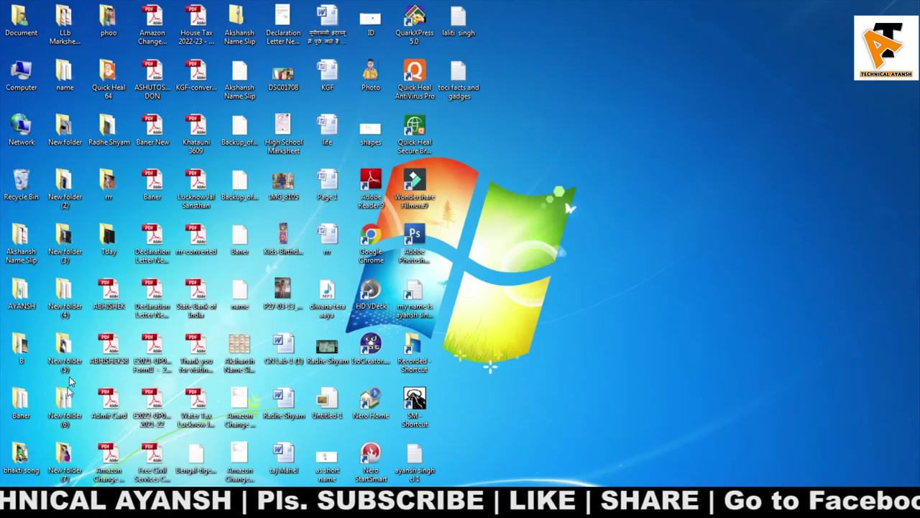
{"action": "double_click", "coordinate": [65, 456]}
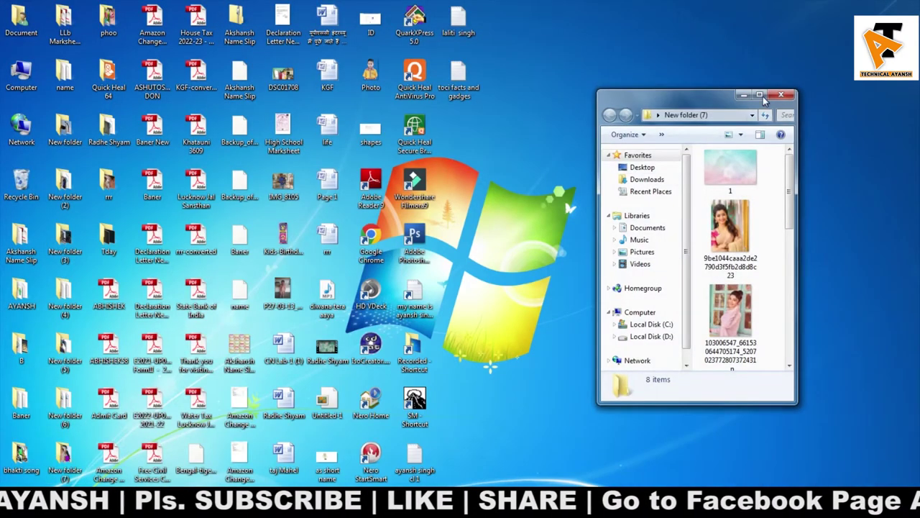
{"action": "left_click", "coordinate": [760, 96]}
Select all eight photos and drag them onto Photoshop to open them
{"action": "left_click", "coordinate": [173, 104]}
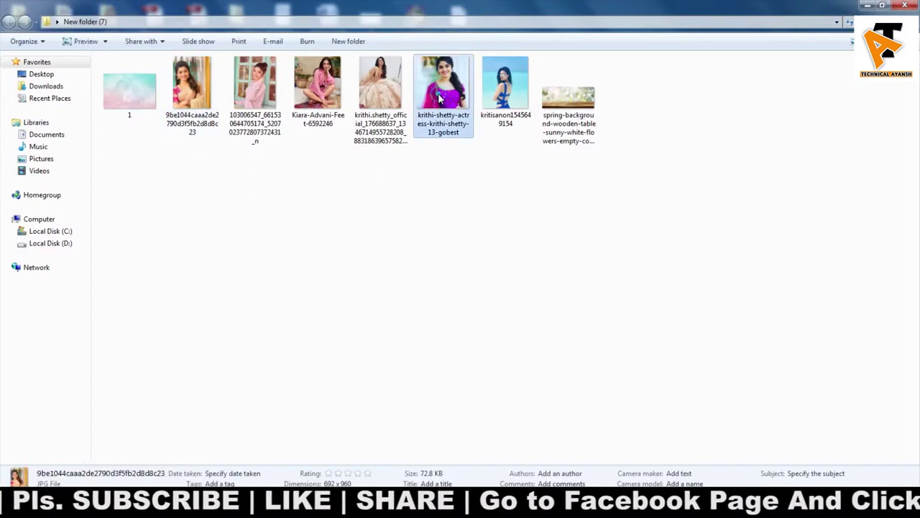
{"action": "left_click", "coordinate": [611, 86]}
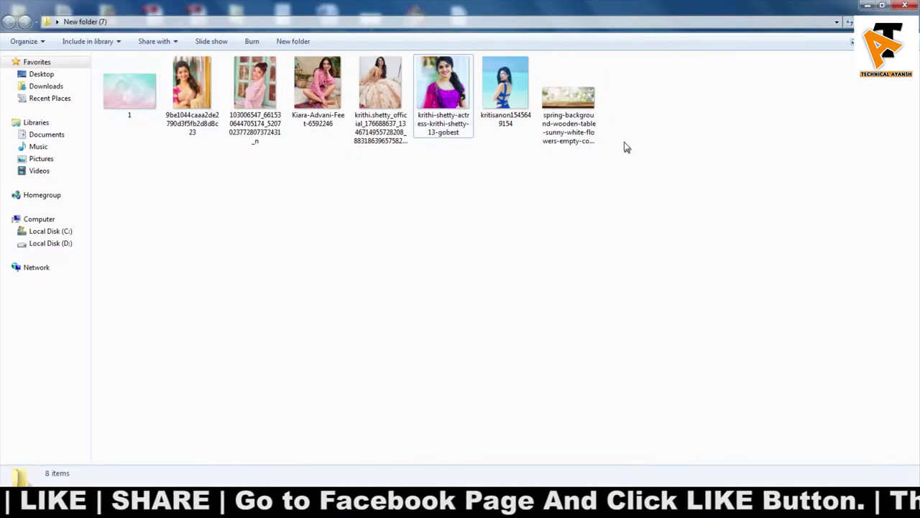
{"action": "left_click_drag", "start_coordinate": [625, 146], "coordinate": [117, 65]}
{"action": "left_click_drag", "start_coordinate": [589, 98], "coordinate": [180, 474]}
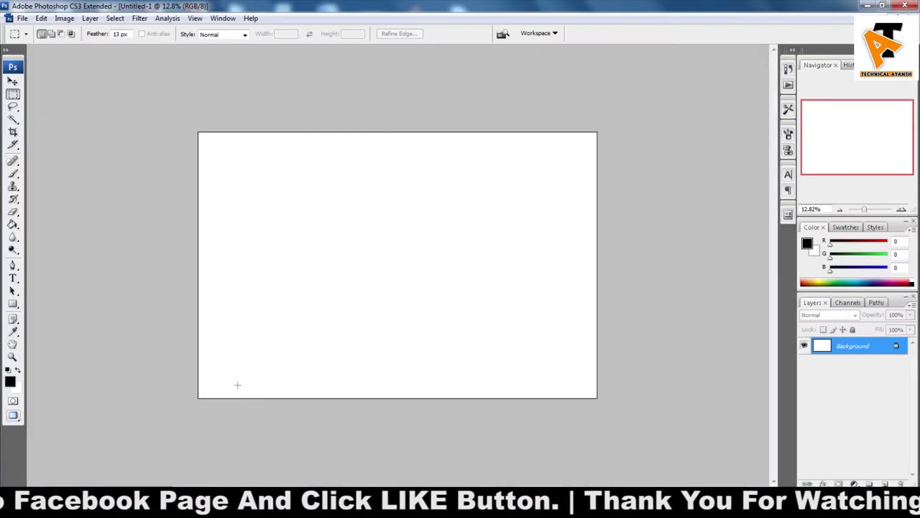
{"action": "left_click_drag", "start_coordinate": [180, 470], "coordinate": [289, 321]}
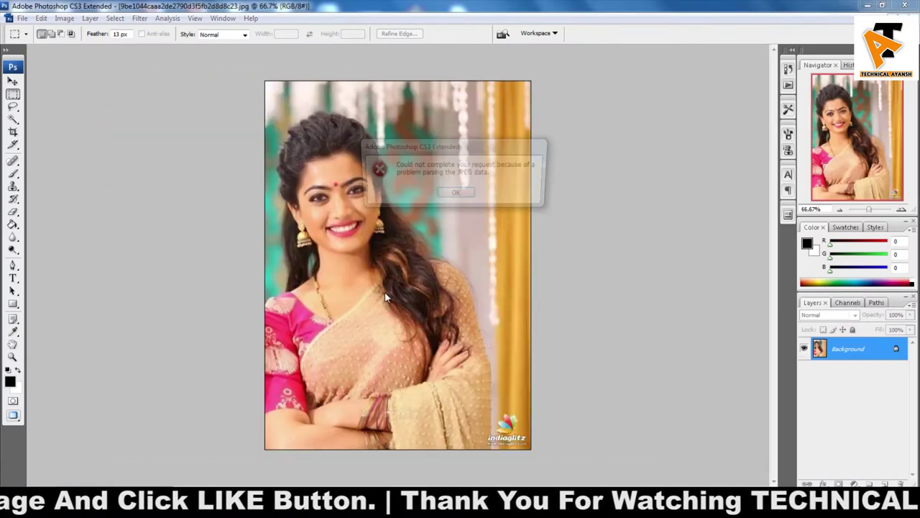
Dismiss the JPEG error, paste the pastel clouds into Untitled-1, and scale them to 273.5%
{"action": "left_click", "coordinate": [457, 194]}
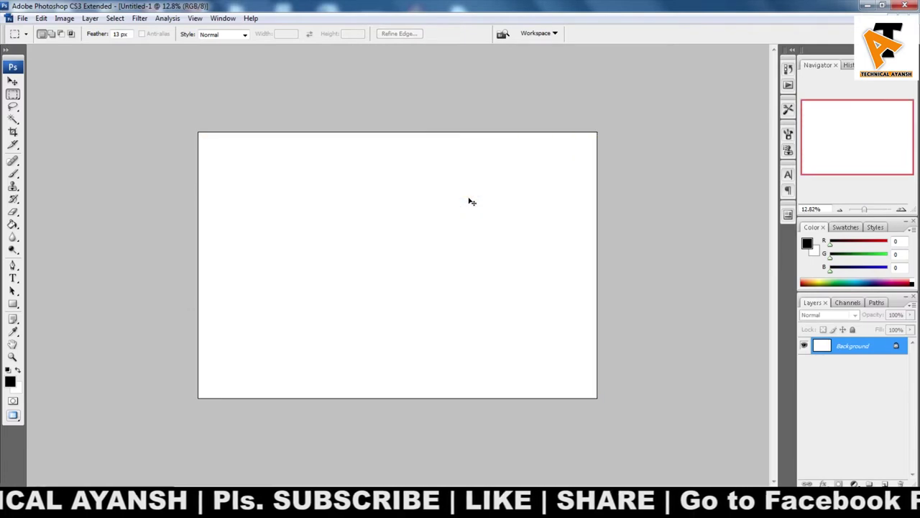
{"action": "key", "text": "ctrl+v"}
{"action": "key", "text": "ctrl+t"}
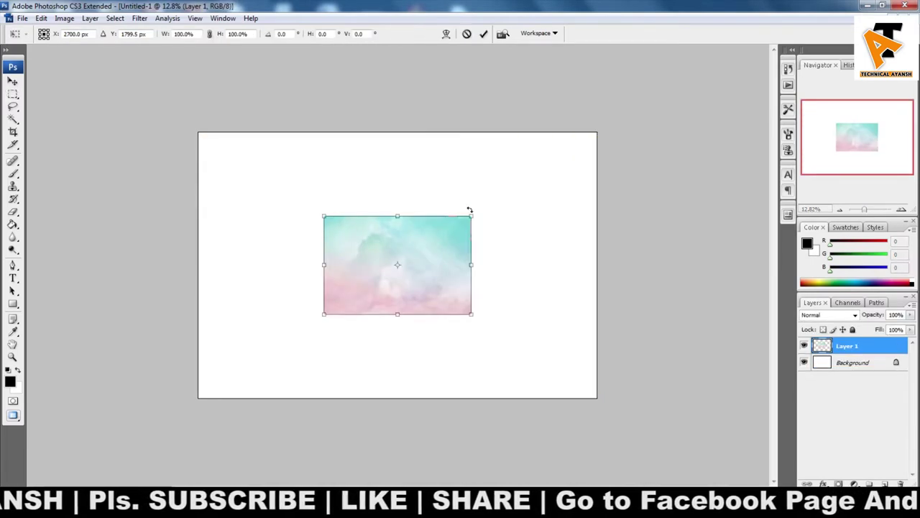
{"action": "mouse_move", "coordinate": [472, 215]}
{"action": "left_mouse_down"}
{"action": "mouse_move", "coordinate": [548, 182]}
{"action": "mouse_move", "coordinate": [608, 139]}
{"action": "left_mouse_up"}
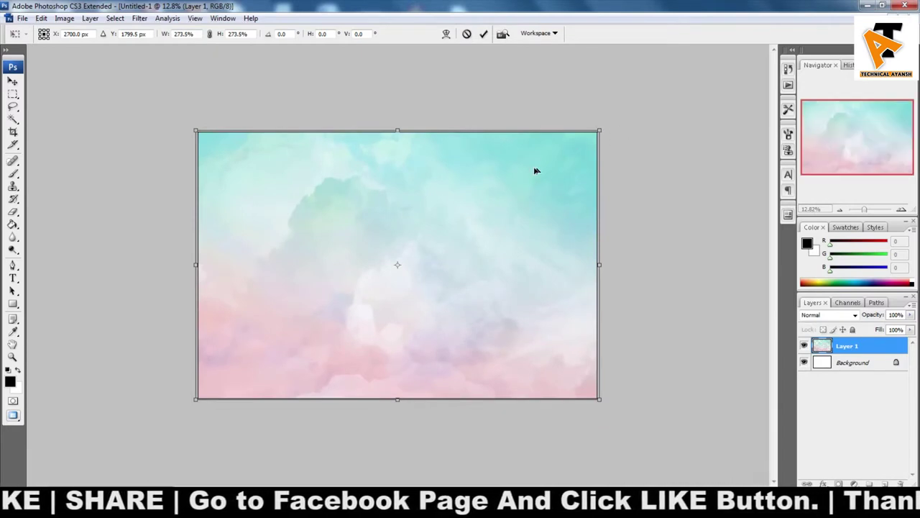
{"action": "key", "text": "Return"}
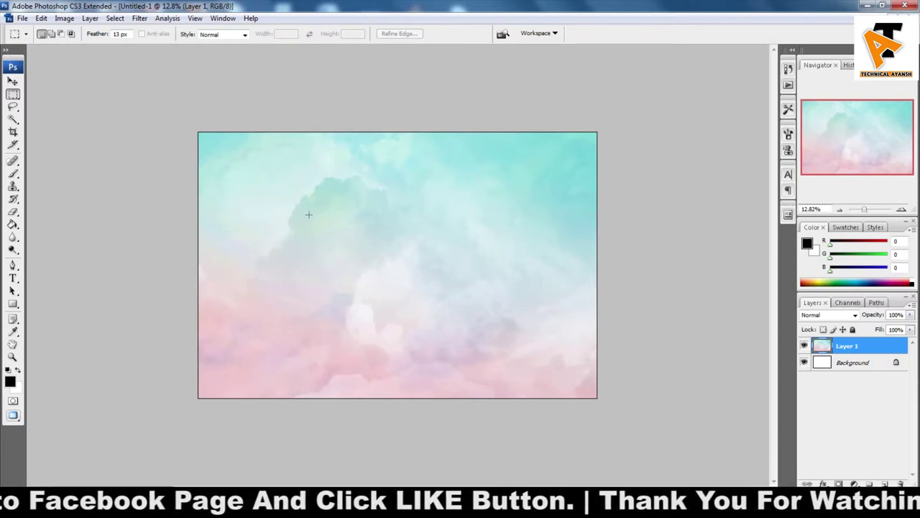
Draw a tall black rectangle shape layer, Shape 1, on the canvas's left side
{"action": "left_click", "coordinate": [13, 303]}
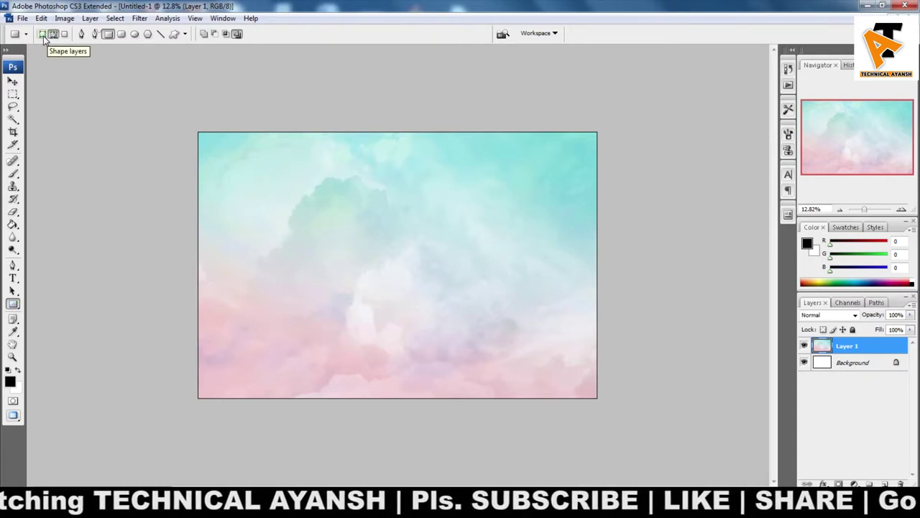
{"action": "left_click", "coordinate": [42, 34]}
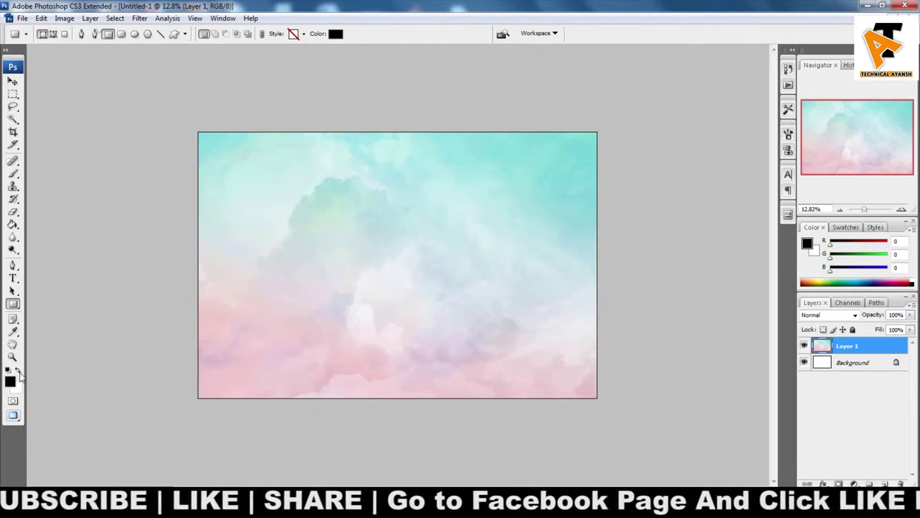
{"action": "right_click", "coordinate": [13, 305]}
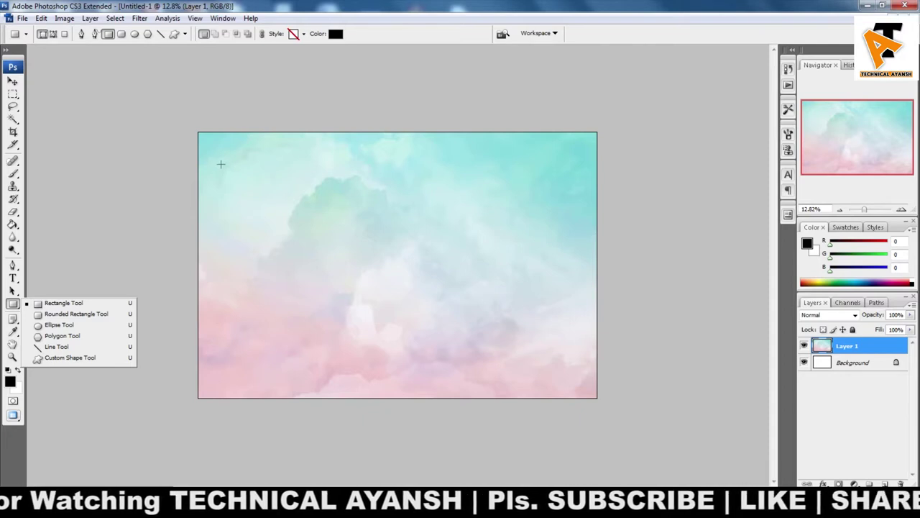
{"action": "left_click_drag", "start_coordinate": [219, 161], "coordinate": [339, 370]}
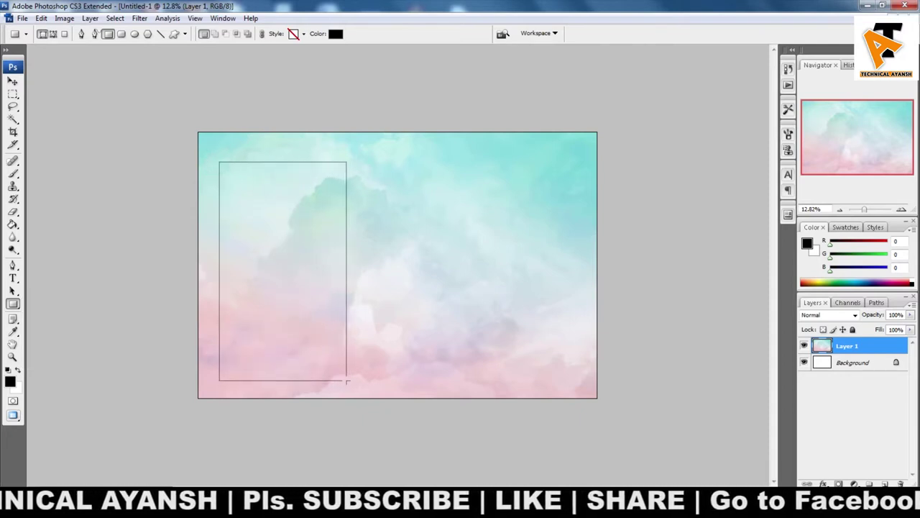
{"action": "left_click_drag", "start_coordinate": [339, 370], "coordinate": [347, 384]}
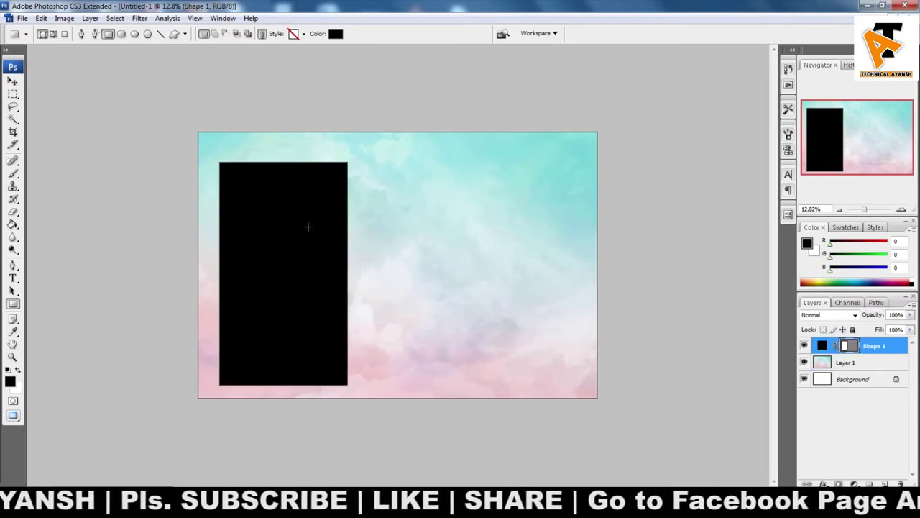
Nudge Shape 1 slightly left and scale it up to 108.5%
{"action": "key", "text": "v"}
{"action": "left_click_drag", "start_coordinate": [294, 232], "coordinate": [280, 229]}
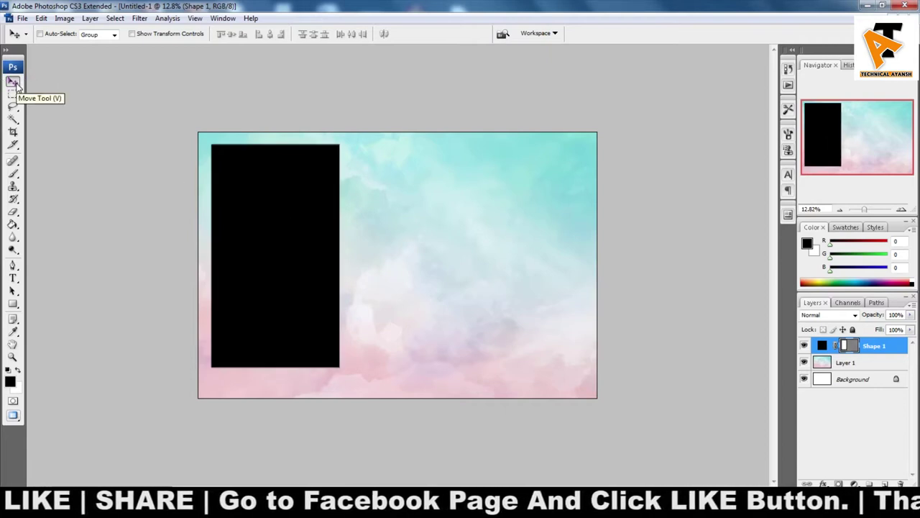
{"action": "left_click", "coordinate": [282, 268]}
{"action": "left_click_drag", "start_coordinate": [282, 267], "coordinate": [280, 267]}
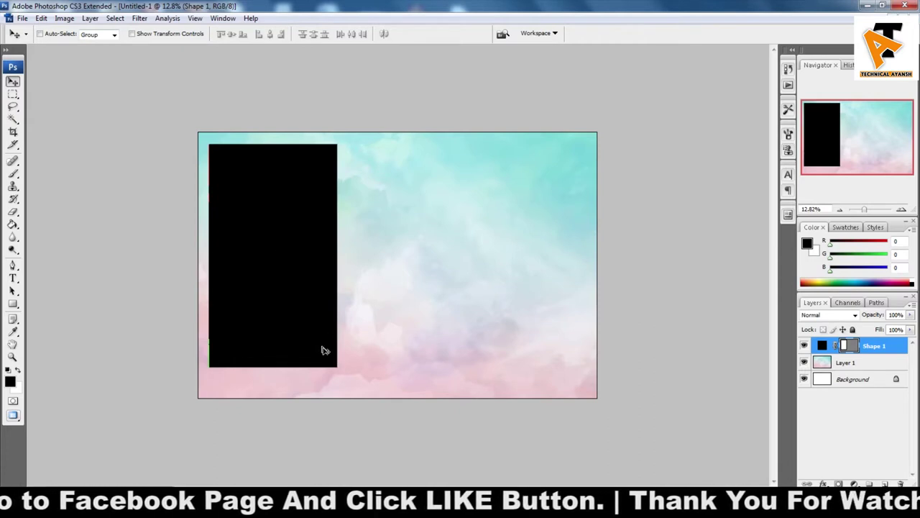
{"action": "key", "text": "ctrl+t"}
{"action": "left_click_drag", "start_coordinate": [338, 368], "coordinate": [347, 384]}
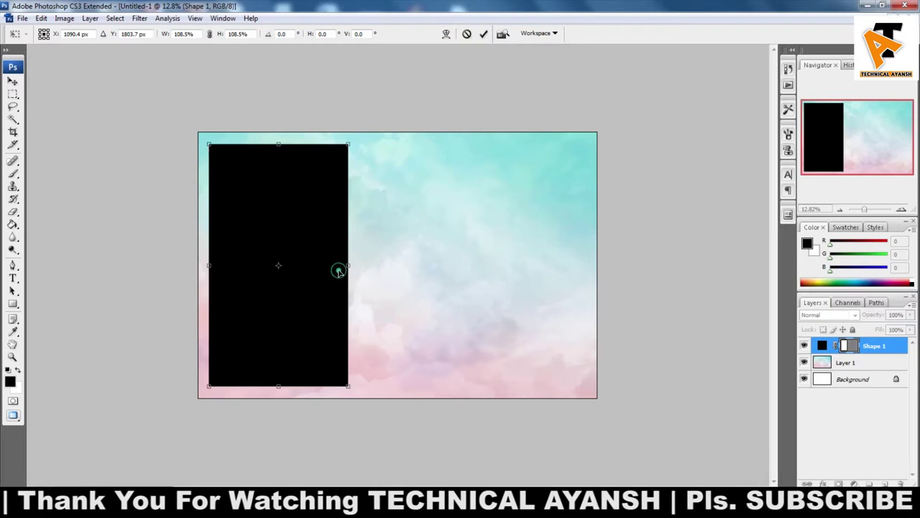
{"action": "key", "text": "Return"}
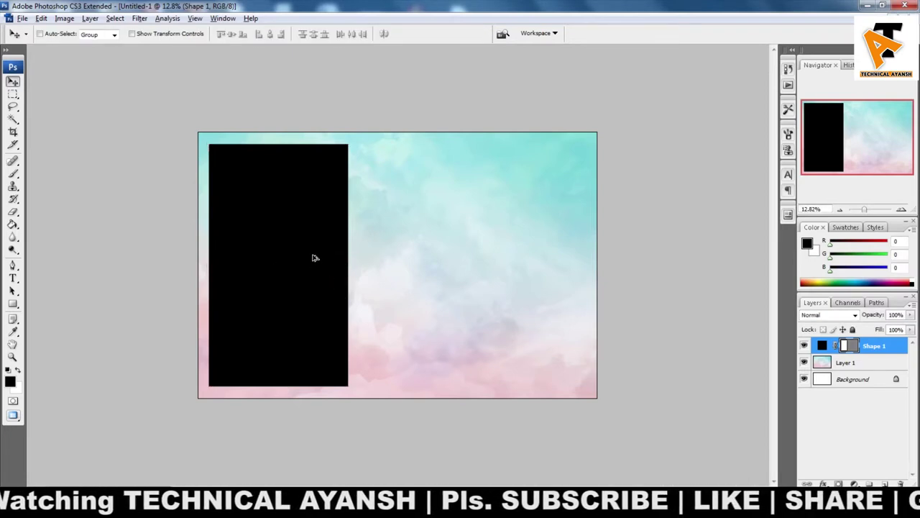
{"action": "scroll", "coordinate": [316, 262], "scroll_direction": "up", "scroll_amount": 2}
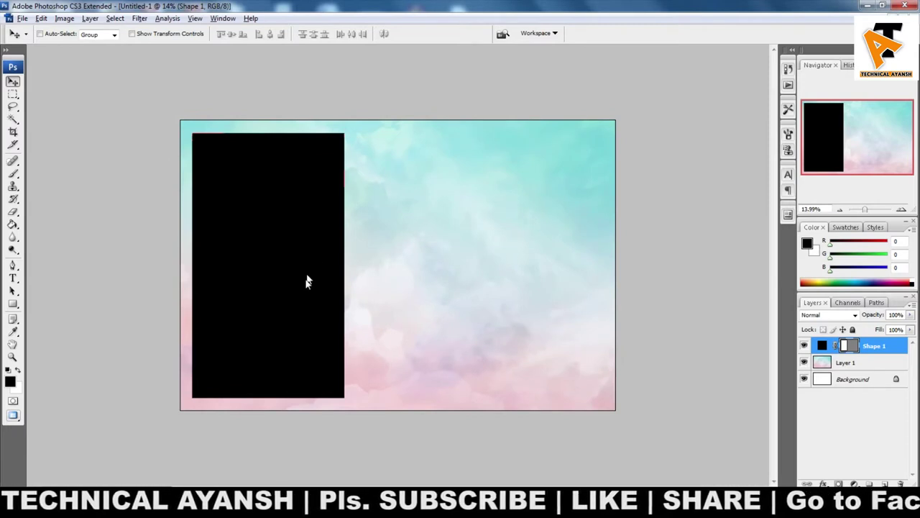
Draw a black circle beside the rectangle and Alt-drag a copy below it
{"action": "left_click", "coordinate": [12, 304]}
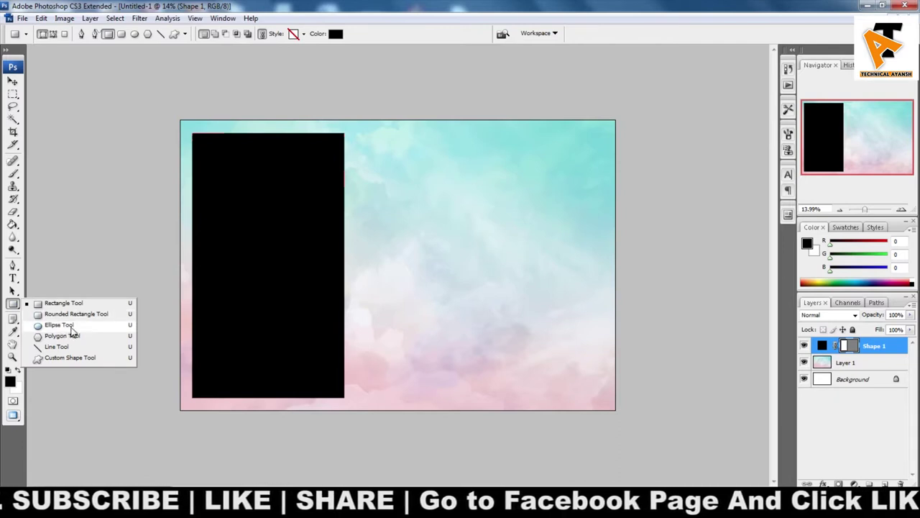
{"action": "left_click", "coordinate": [59, 325]}
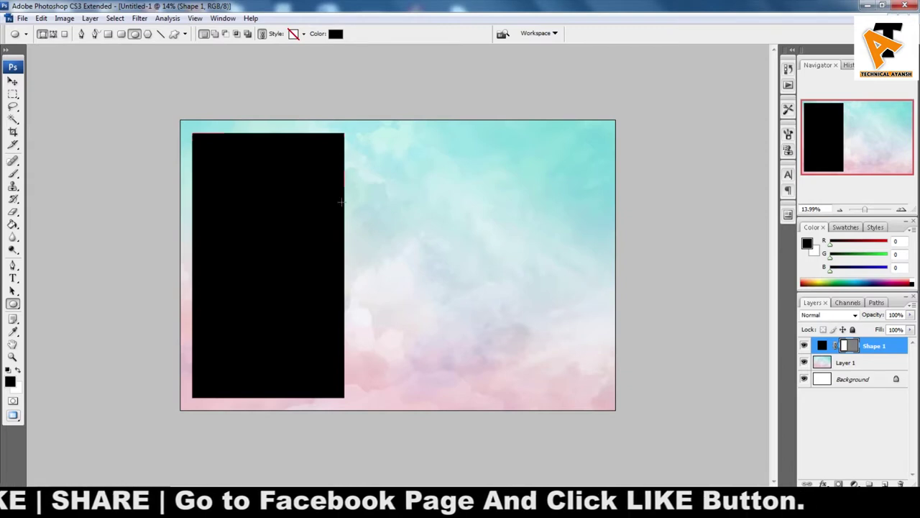
{"action": "left_click_drag", "start_coordinate": [303, 193], "coordinate": [452, 330]}
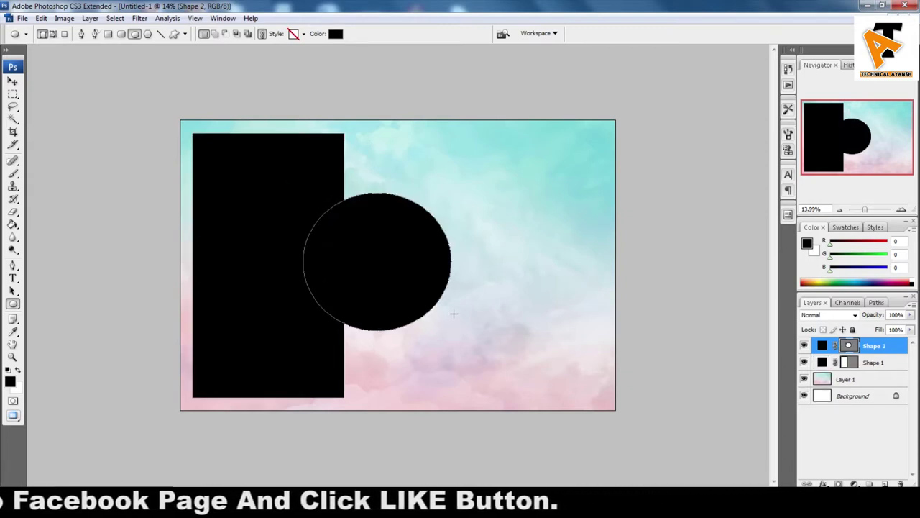
{"action": "key", "text": "v"}
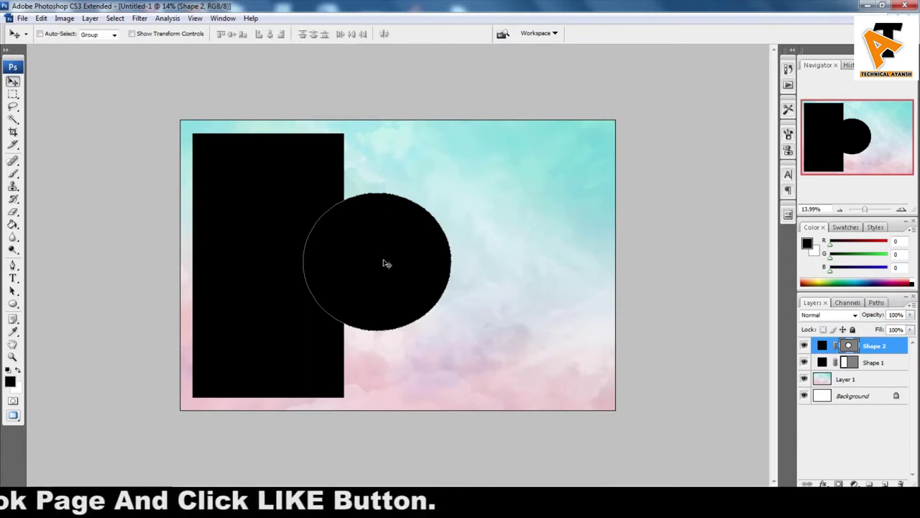
{"action": "left_click_drag", "start_coordinate": [386, 263], "coordinate": [389, 219]}
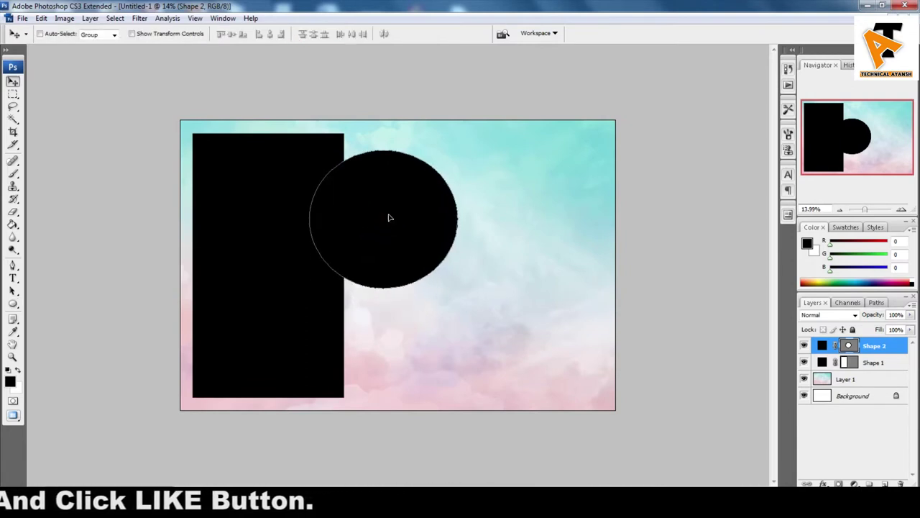
{"action": "left_click_drag", "start_coordinate": [388, 205], "coordinate": [389, 353], "text": "alt"}
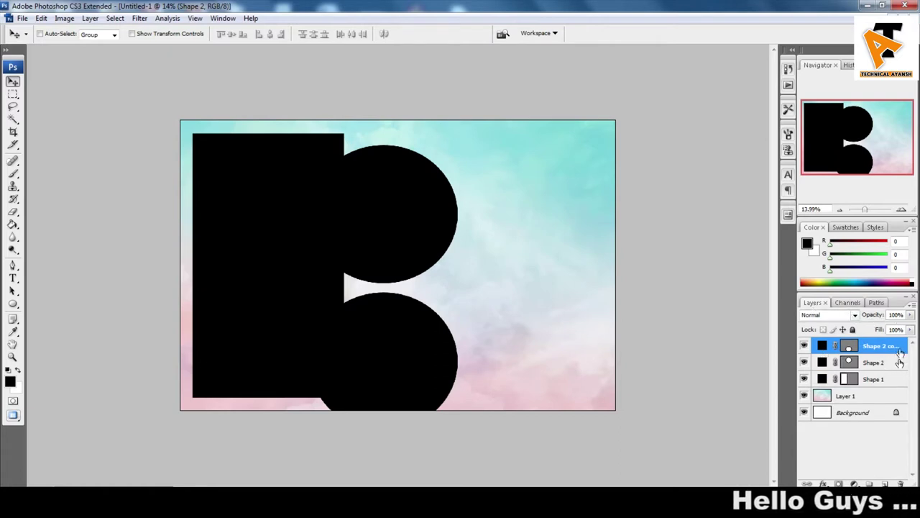
Scale both circles together to 90.3% and nudge them right against the rectangle
{"action": "left_click", "coordinate": [900, 365]}
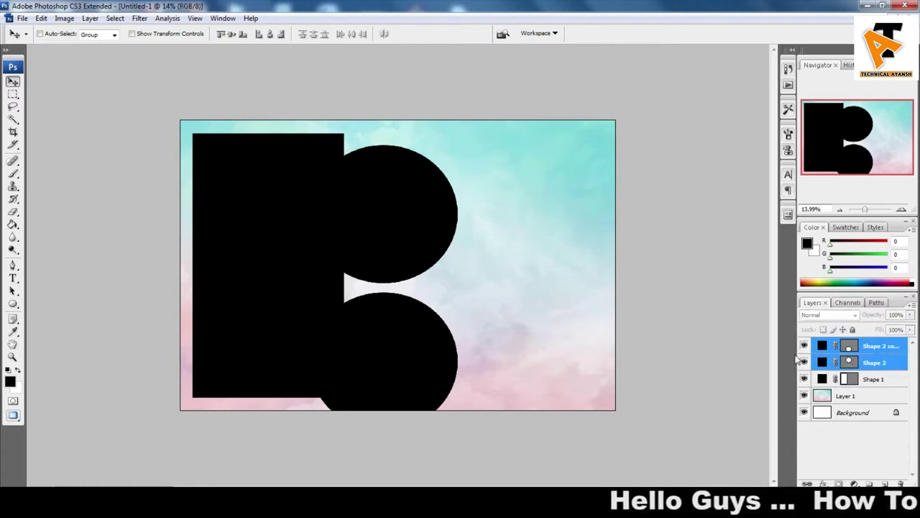
{"action": "key", "text": "ctrl+t"}
{"action": "left_click_drag", "start_coordinate": [459, 430], "coordinate": [444, 394]}
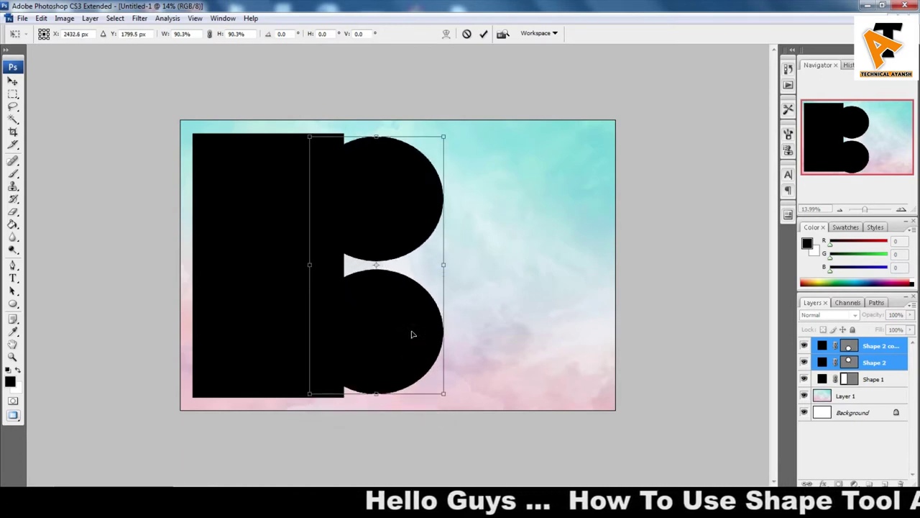
{"action": "key", "text": "Right"}
{"action": "key", "text": "Right"}
{"action": "key", "text": "Right"}
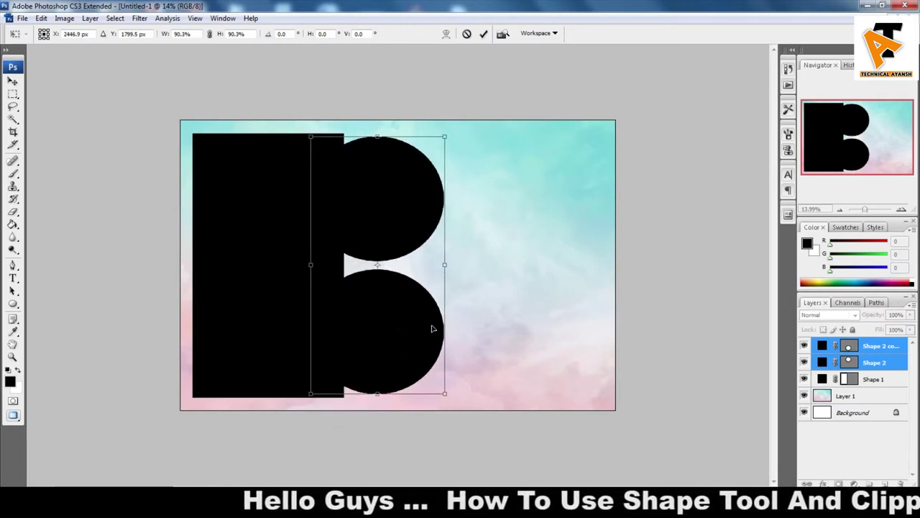
{"action": "key", "text": "Right"}
{"action": "key", "text": "Right"}
{"action": "key", "text": "Right"}
{"action": "key", "text": "Right"}
{"action": "key", "text": "Right"}
{"action": "key", "text": "Right"}
{"action": "key", "text": "Right"}
{"action": "key", "text": "Right"}
{"action": "key", "text": "Right"}
{"action": "key", "text": "Right"}
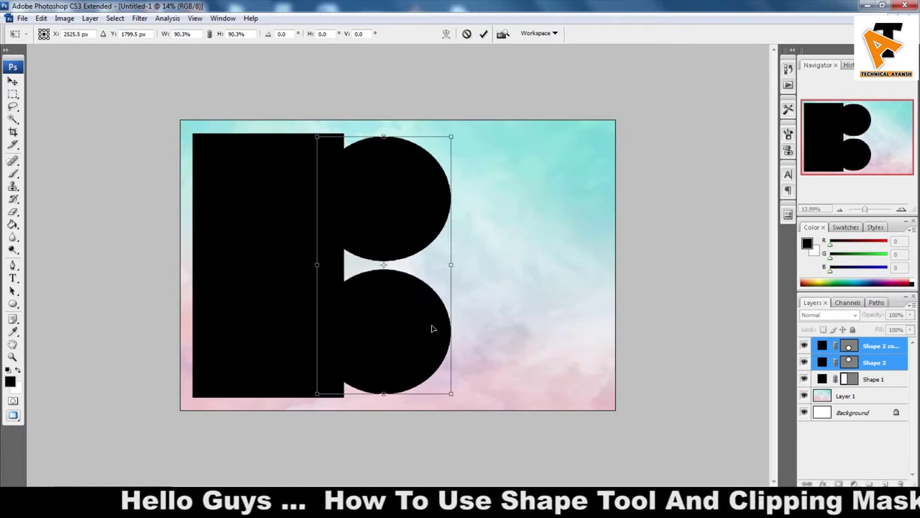
{"action": "key", "text": "Right"}
{"action": "key", "text": "Right"}
{"action": "key", "text": "Return"}
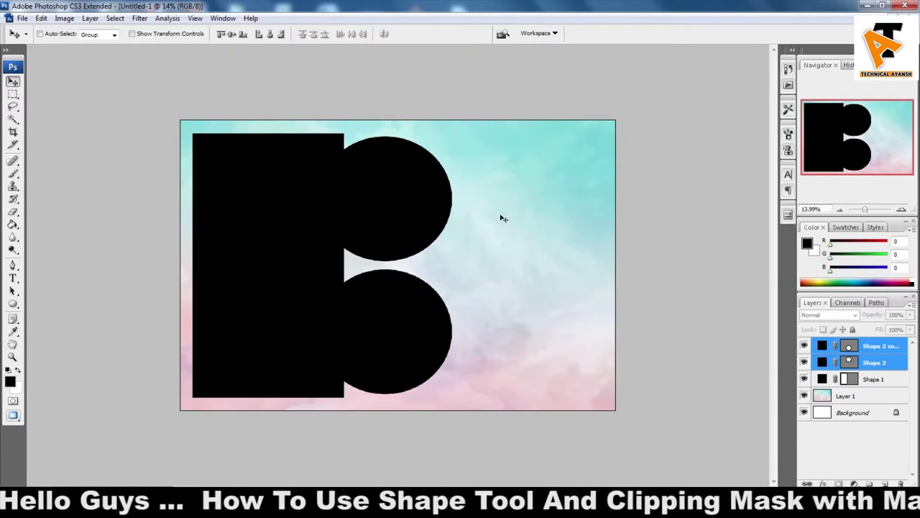
Select the upper circle's layer, Shape 2, on the canvas
{"action": "key", "text": "ctrl+0"}
{"action": "key", "text": "ctrl+minus"}
{"action": "right_click", "coordinate": [271, 234]}
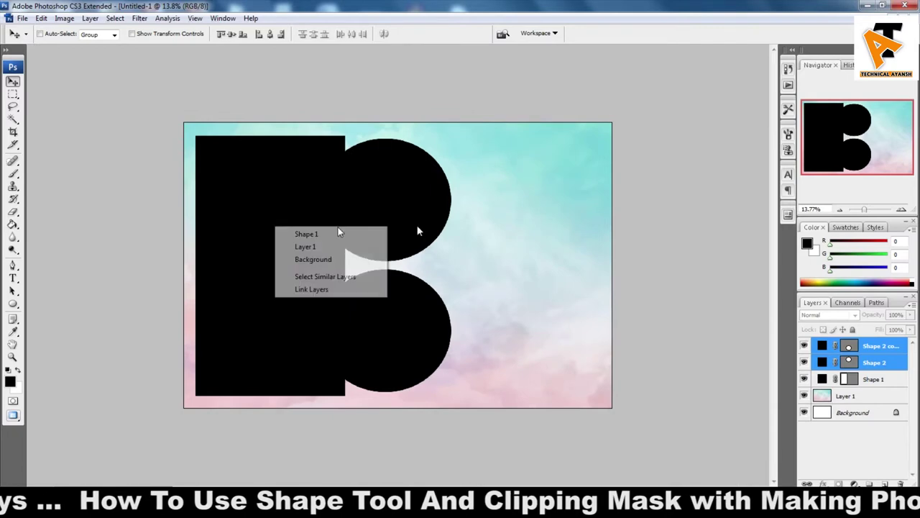
{"action": "right_click", "coordinate": [469, 217]}
{"action": "left_click", "coordinate": [396, 201]}
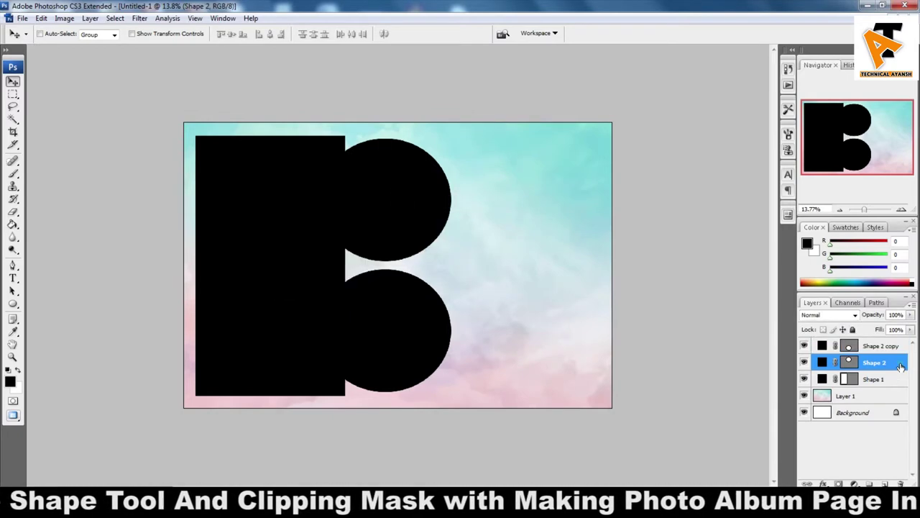
Give Shape 2 a thick white (ffffff) Stroke layer style, size raised above 10
{"action": "double_click", "coordinate": [900, 366]}
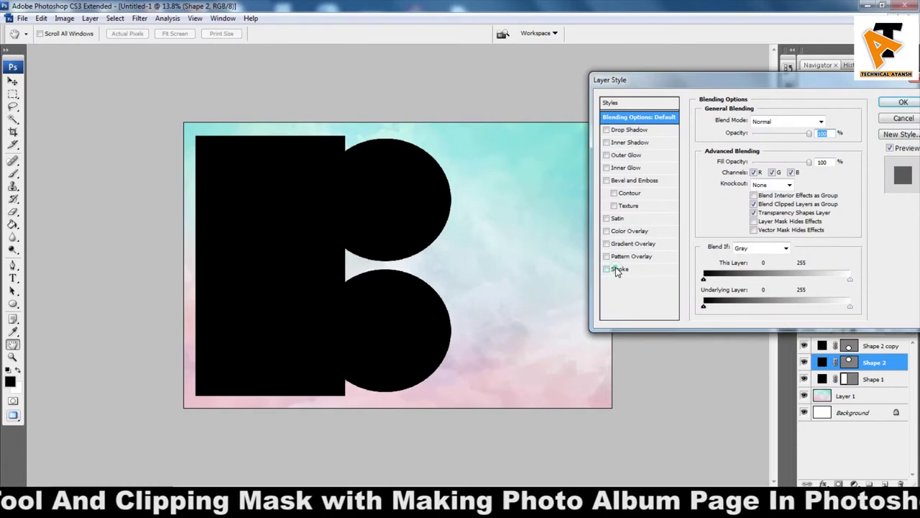
{"action": "left_click", "coordinate": [616, 269]}
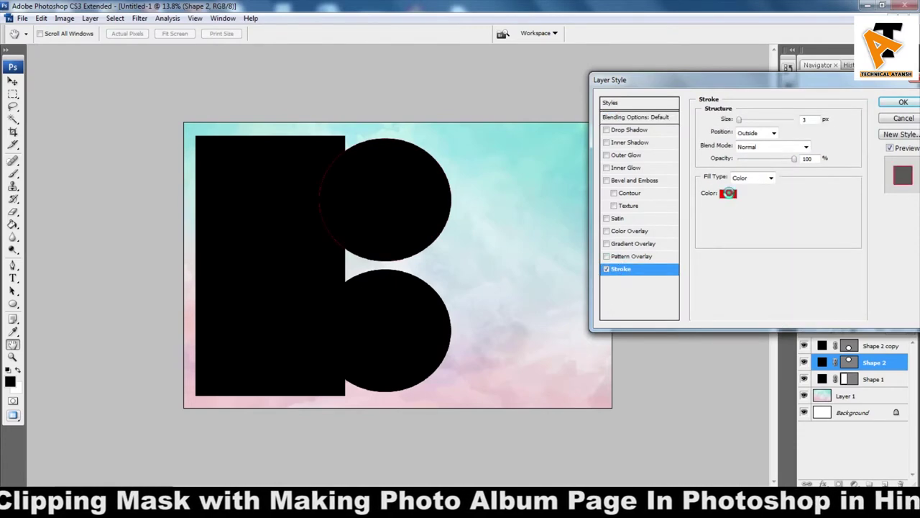
{"action": "left_click", "coordinate": [729, 192]}
{"action": "left_click_drag", "start_coordinate": [371, 163], "coordinate": [312, 127]}
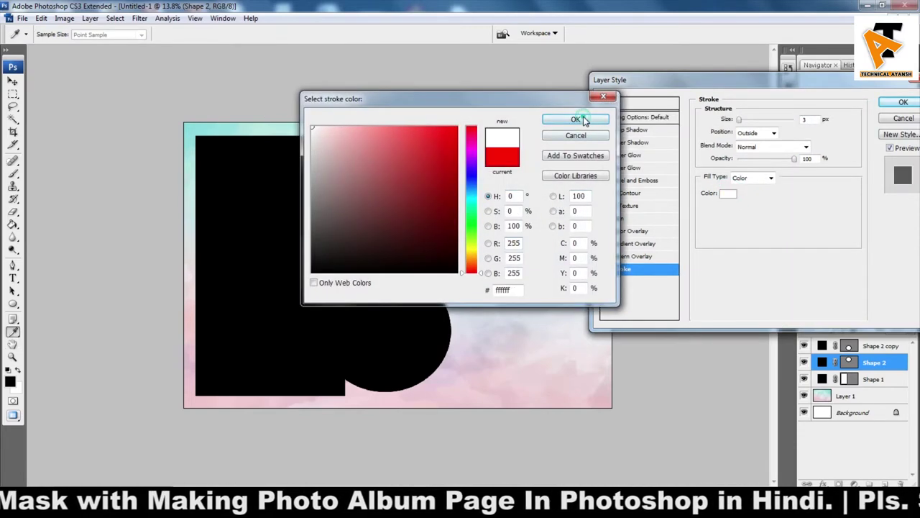
{"action": "left_click", "coordinate": [579, 119]}
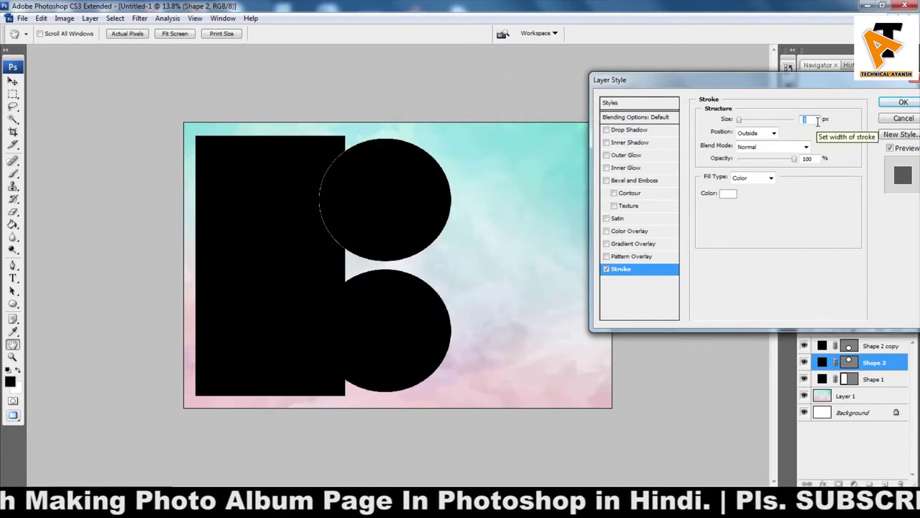
{"action": "type", "text": "5"}
{"action": "double_click", "coordinate": [806, 119]}
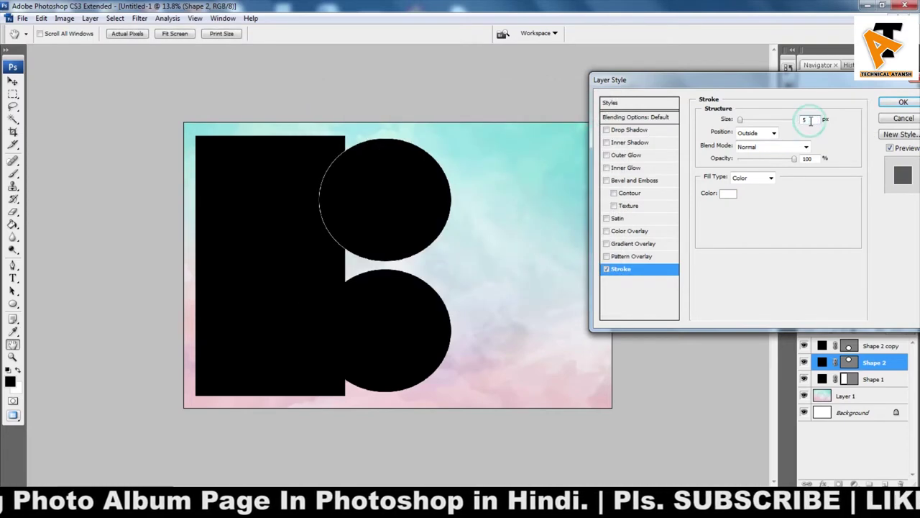
{"action": "type", "text": "10"}
{"action": "key", "text": "Up"}
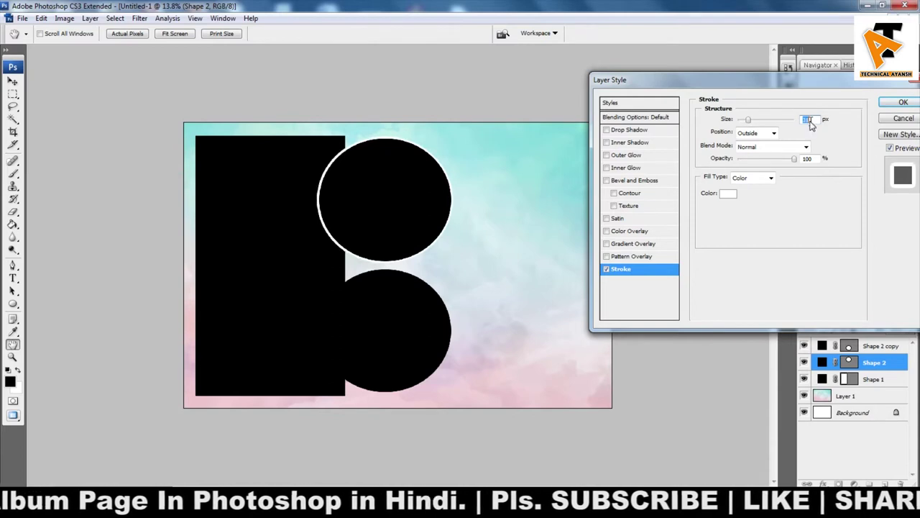
{"action": "key", "text": "Up"}
{"action": "key", "text": "Up"}
{"action": "key", "text": "Up"}
{"action": "key", "text": "Up"}
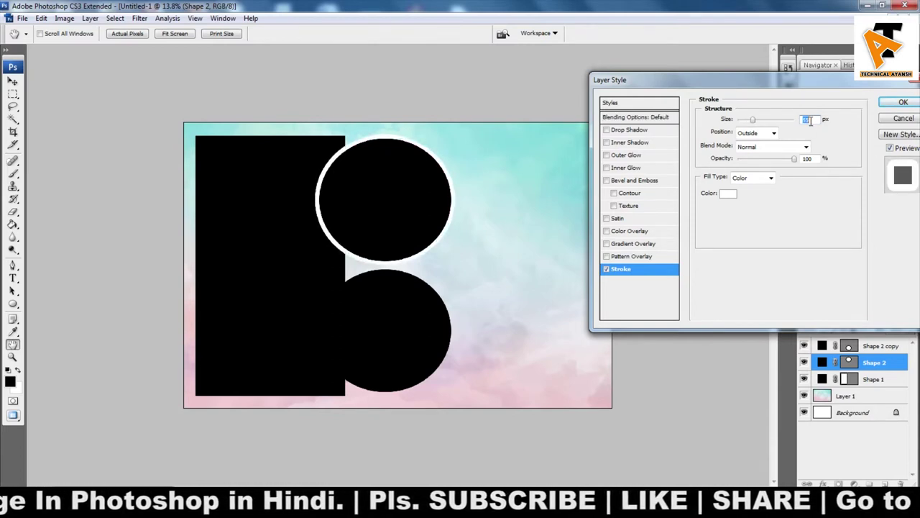
{"action": "key", "text": "Up"}
{"action": "key", "text": "Up"}
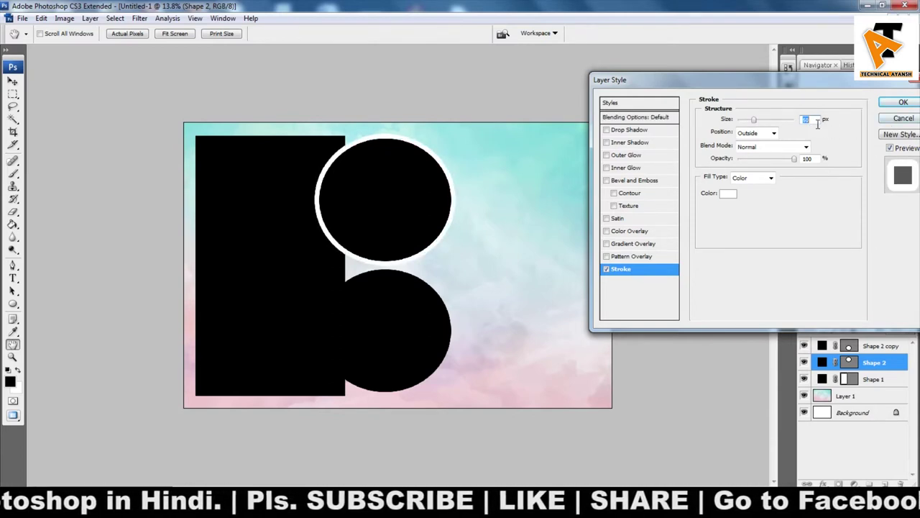
{"action": "key", "text": "Return"}
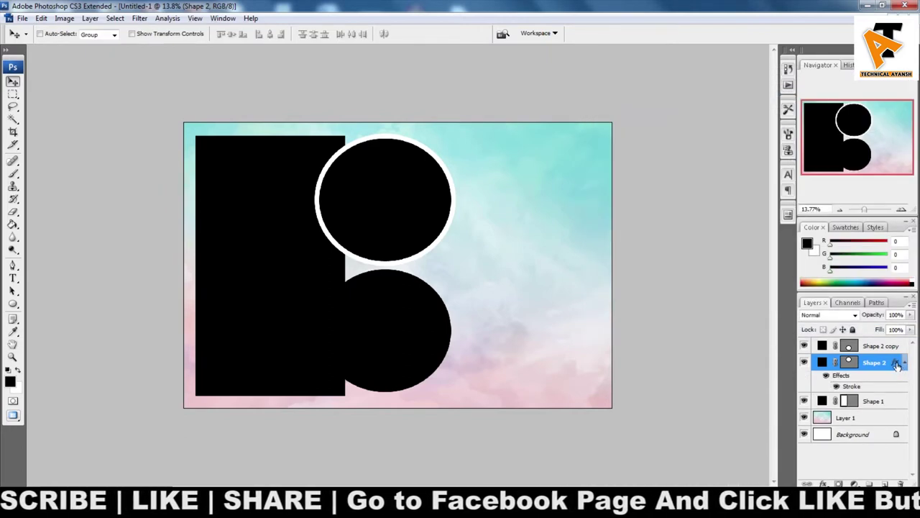
Copy the white Stroke effect onto the lower circle and the rectangle
{"action": "left_click_drag", "start_coordinate": [897, 365], "coordinate": [897, 347]}
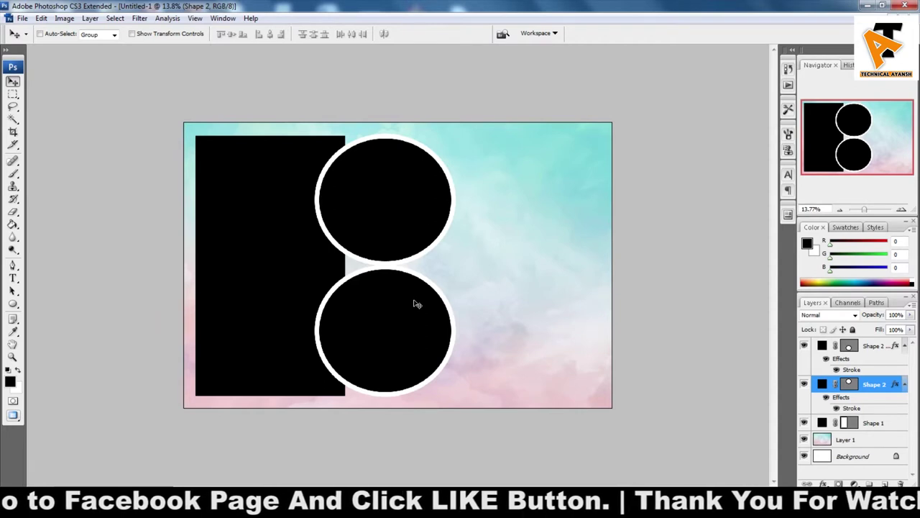
{"action": "right_click", "coordinate": [256, 248]}
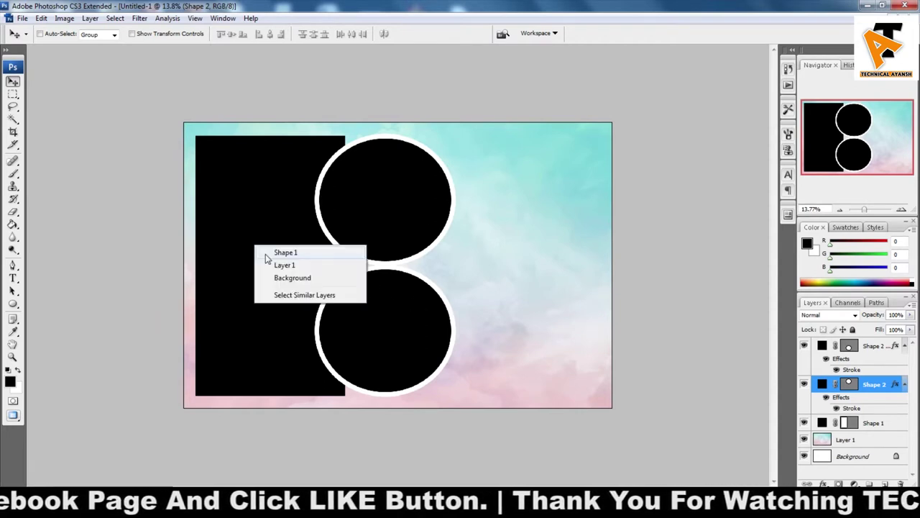
{"action": "left_click", "coordinate": [268, 253]}
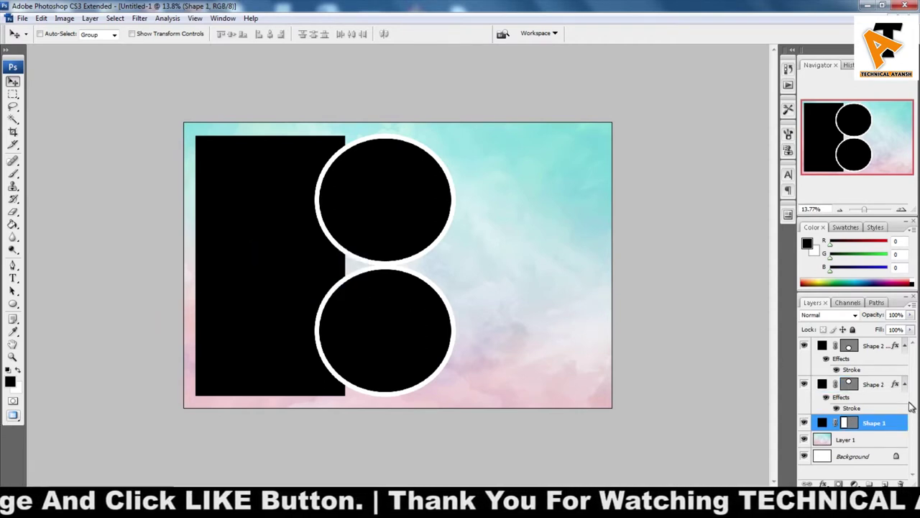
{"action": "left_click_drag", "start_coordinate": [899, 384], "coordinate": [891, 423]}
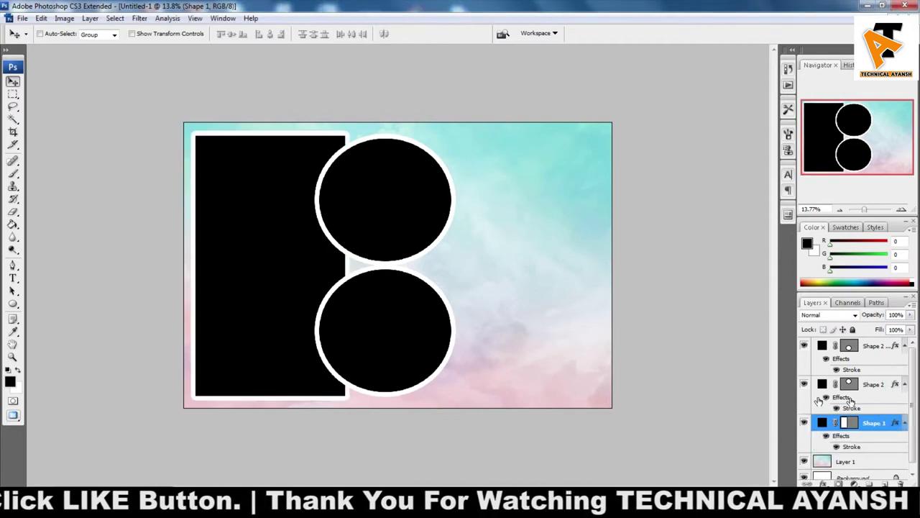
Nudge the lower circle, Shape 2 copy, slightly down, then reselect Shape 2
{"action": "right_click", "coordinate": [389, 306]}
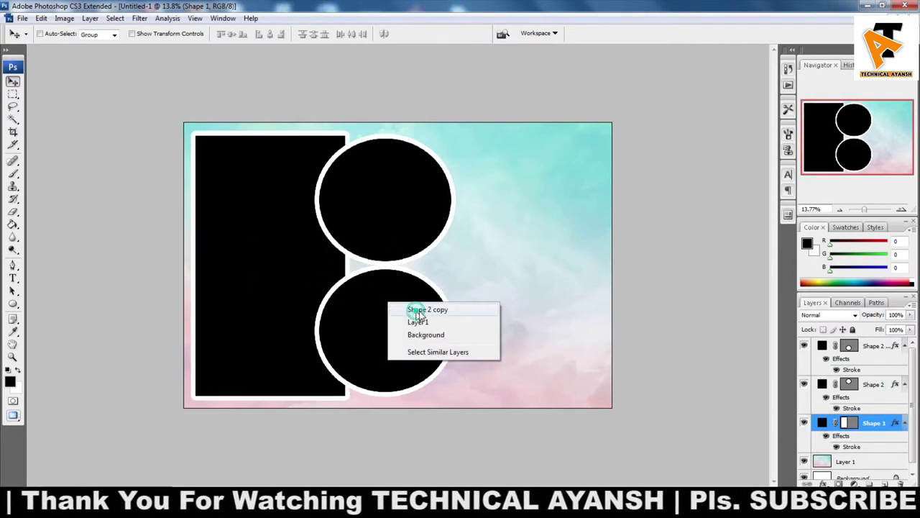
{"action": "left_click", "coordinate": [423, 309]}
{"action": "left_click_drag", "start_coordinate": [455, 307], "coordinate": [457, 309]}
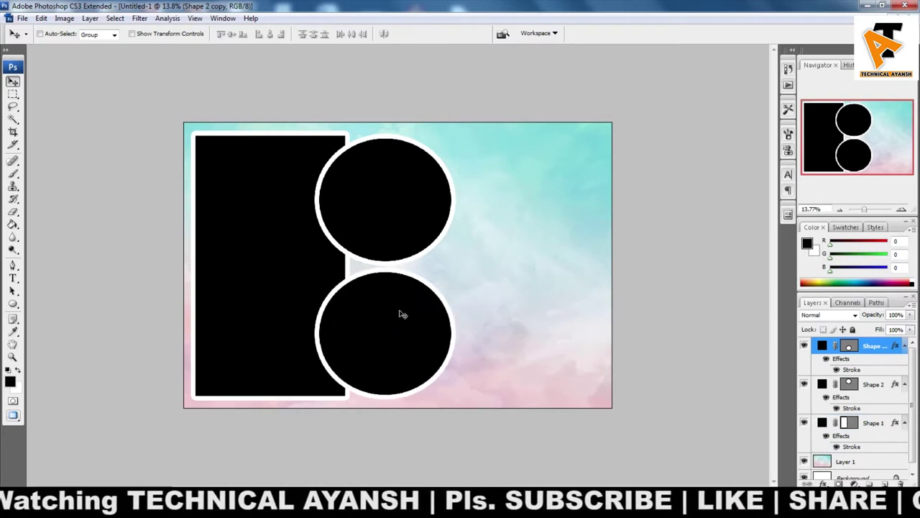
{"action": "right_click", "coordinate": [382, 200]}
{"action": "left_click", "coordinate": [393, 200]}
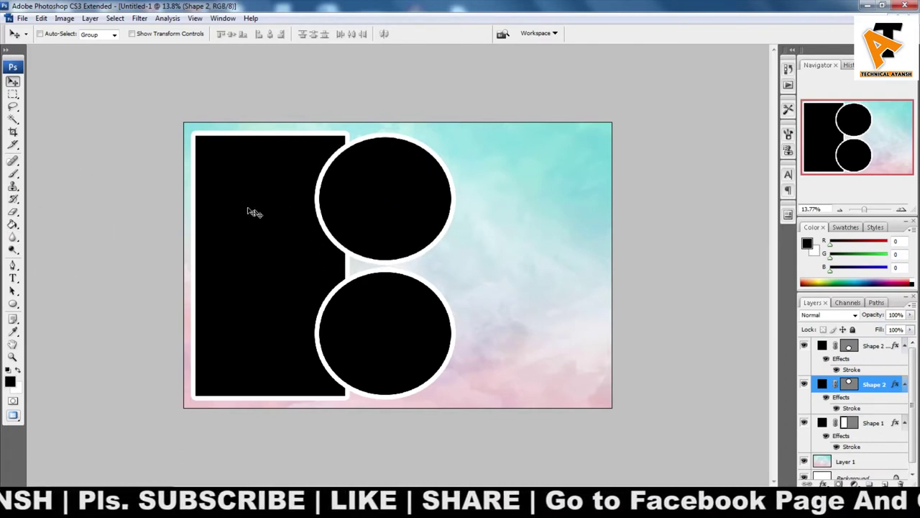
Draw a trial rounded rectangle in the upper-right of the canvas
{"action": "left_click", "coordinate": [12, 303]}
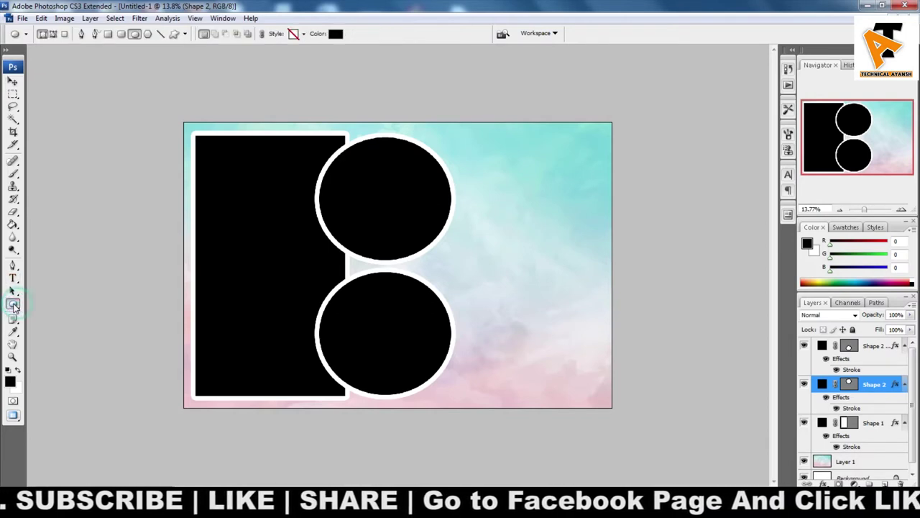
{"action": "right_click", "coordinate": [13, 303]}
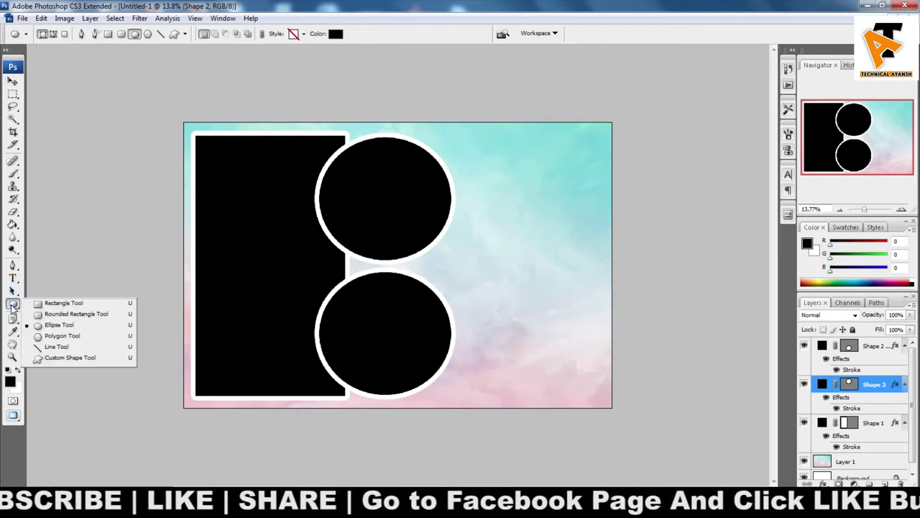
{"action": "left_click", "coordinate": [51, 314]}
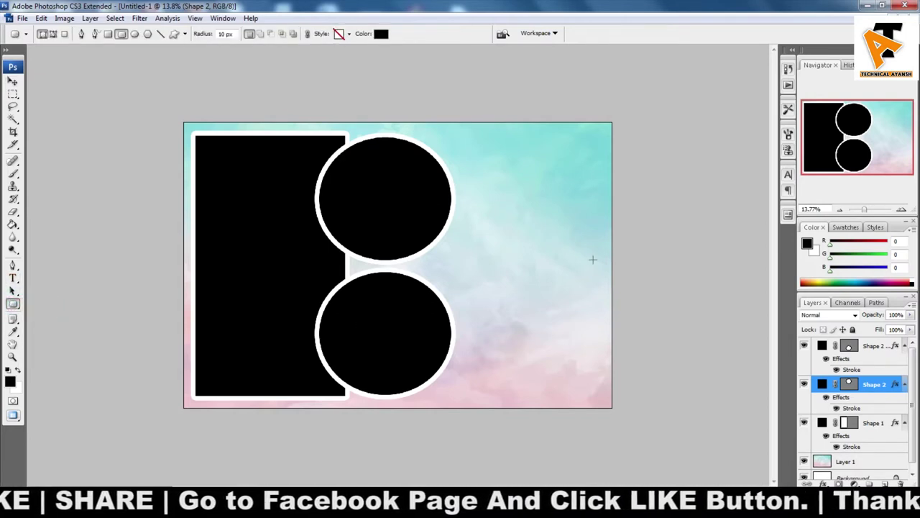
{"action": "left_click_drag", "start_coordinate": [468, 141], "coordinate": [602, 221]}
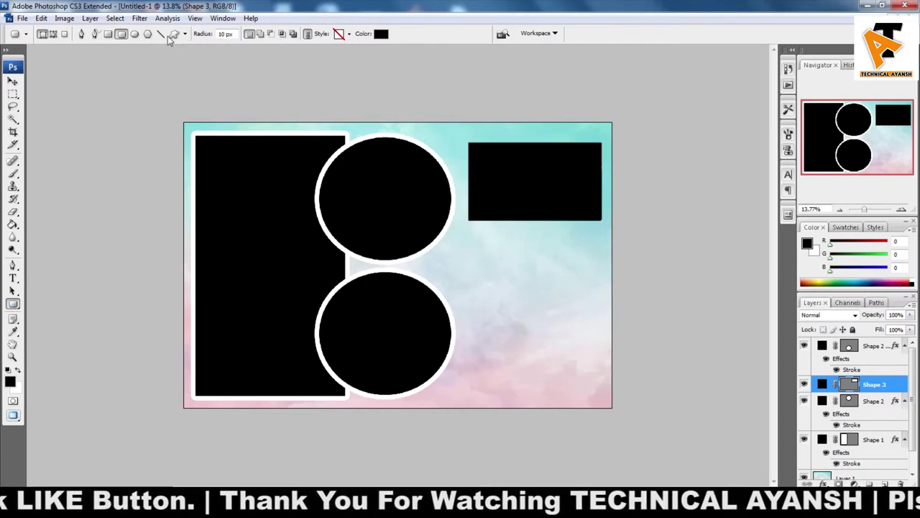
Try a larger corner Radius, undo the trial shape, and leave Radius at .889 in
{"action": "left_click", "coordinate": [232, 34]}
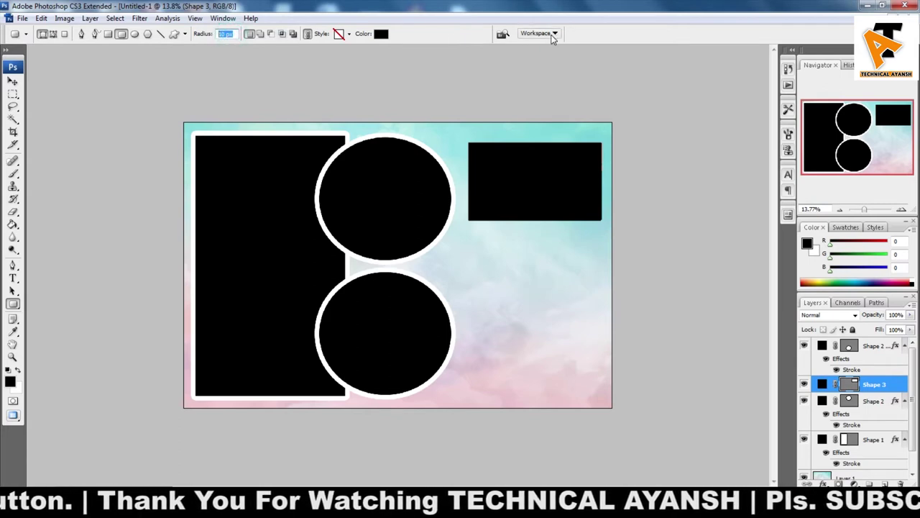
{"action": "type", "text": "60"}
{"action": "key", "text": "Return"}
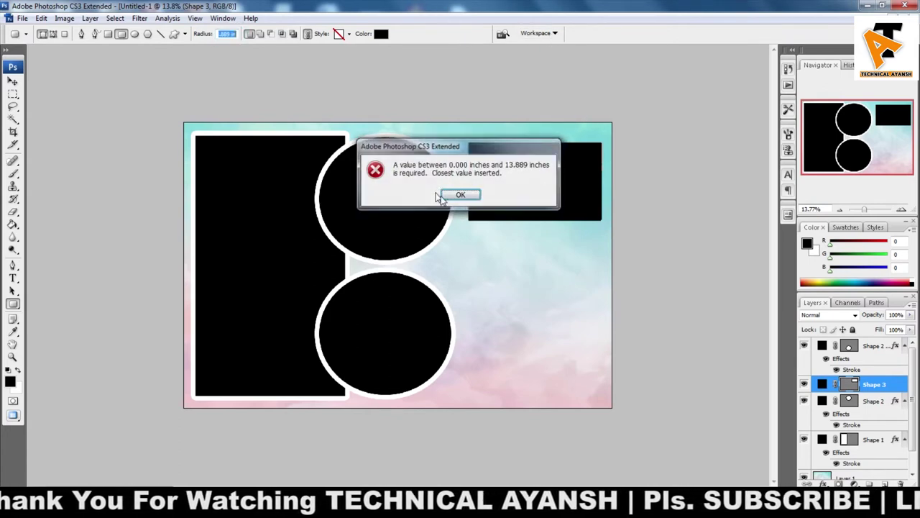
{"action": "left_click", "coordinate": [408, 194]}
{"action": "key", "text": "ctrl+z"}
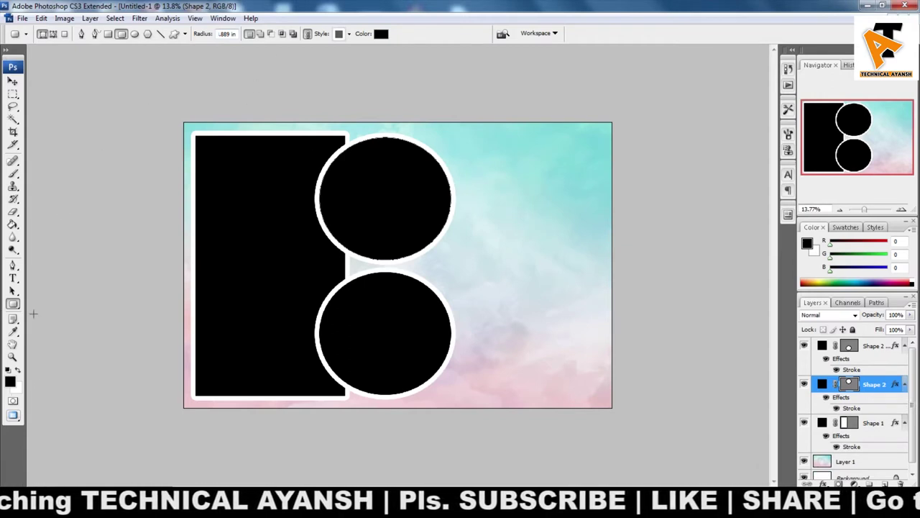
{"action": "left_click", "coordinate": [230, 34]}
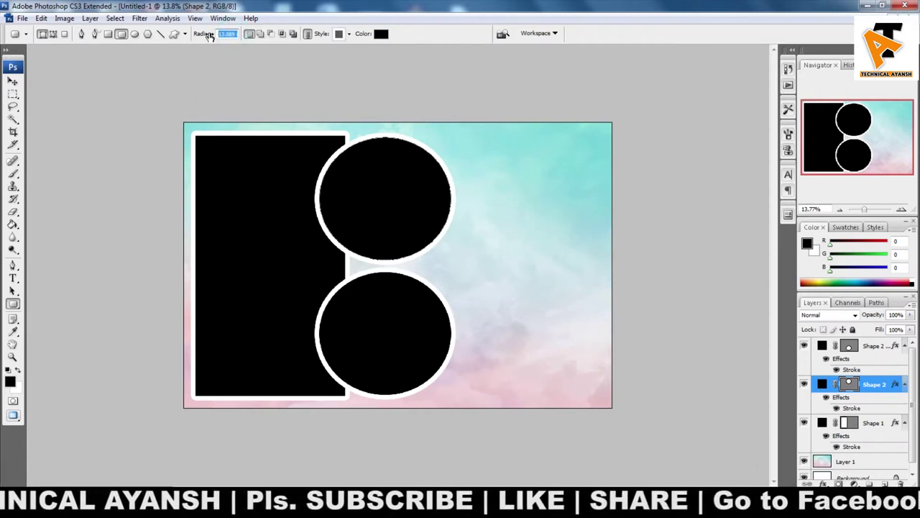
{"action": "left_click", "coordinate": [381, 33]}
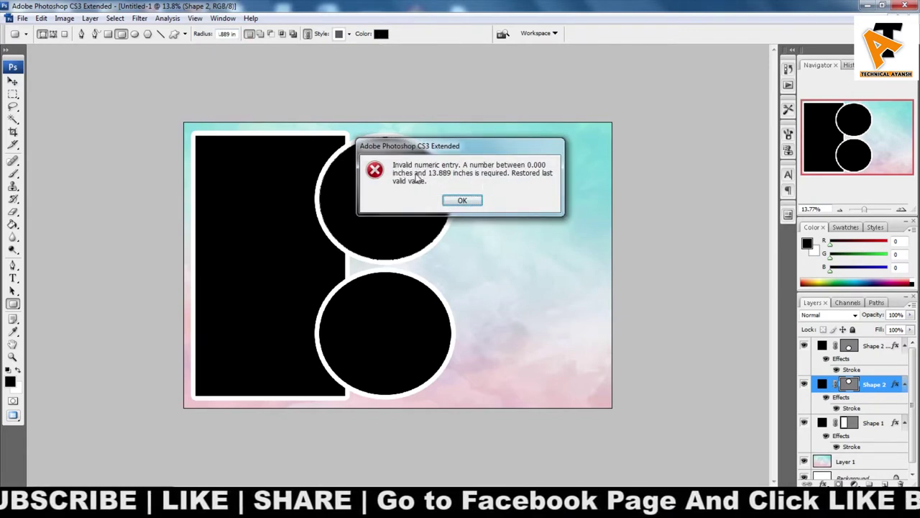
{"action": "left_click", "coordinate": [466, 195]}
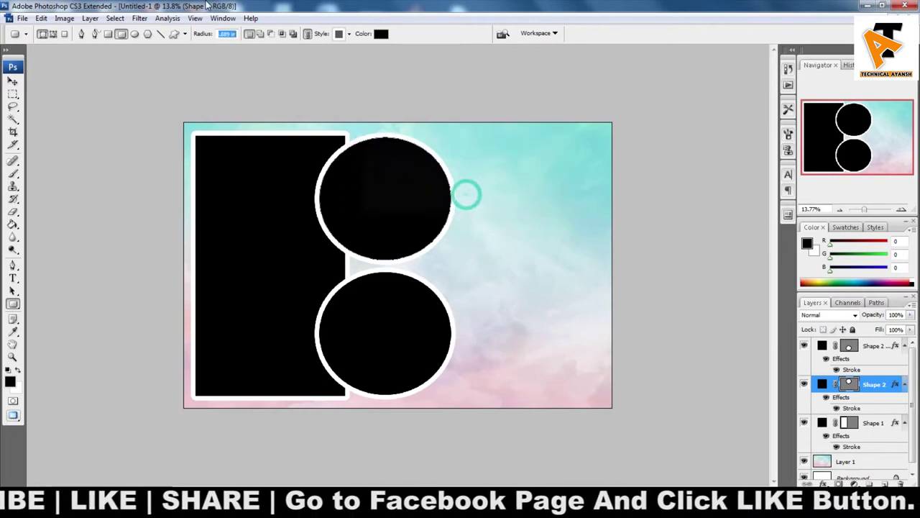
{"action": "left_click", "coordinate": [229, 34]}
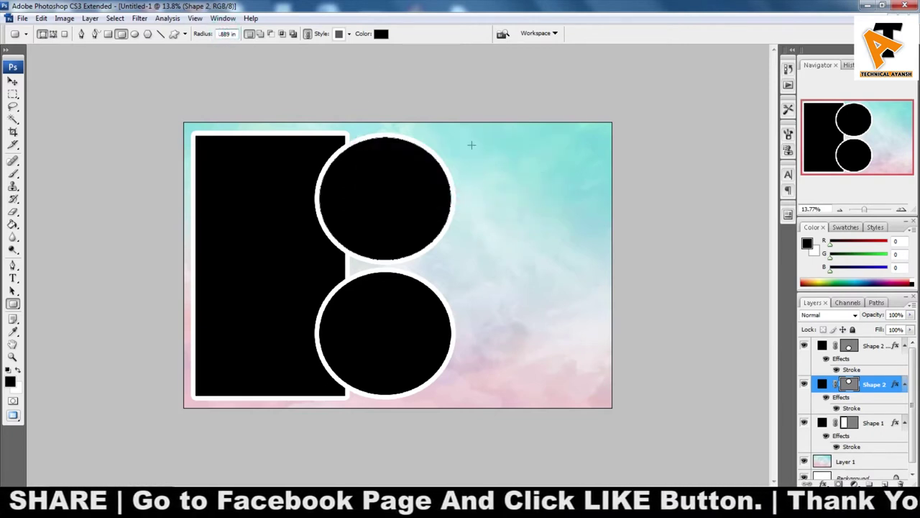
Try rounded rectangles with a 5 in corner radius, then undo both shapes
{"action": "left_click_drag", "start_coordinate": [471, 145], "coordinate": [596, 226]}
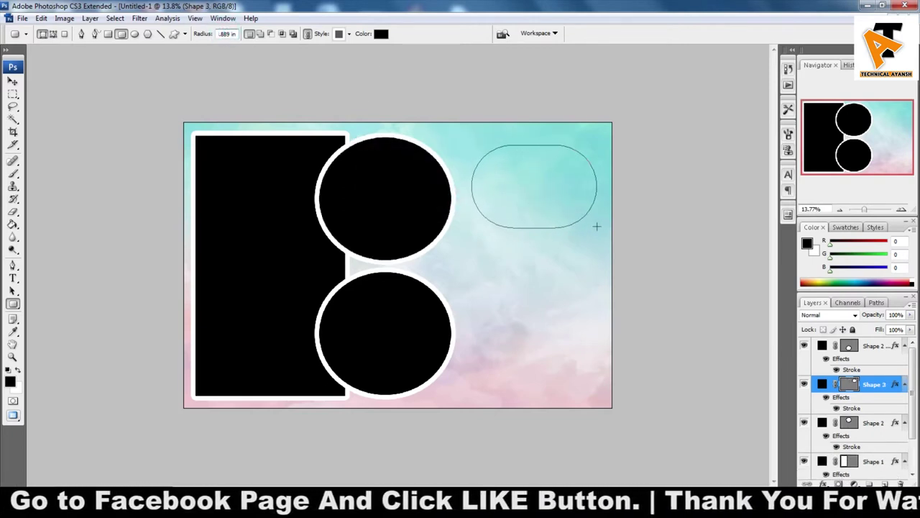
{"action": "double_click", "coordinate": [236, 34]}
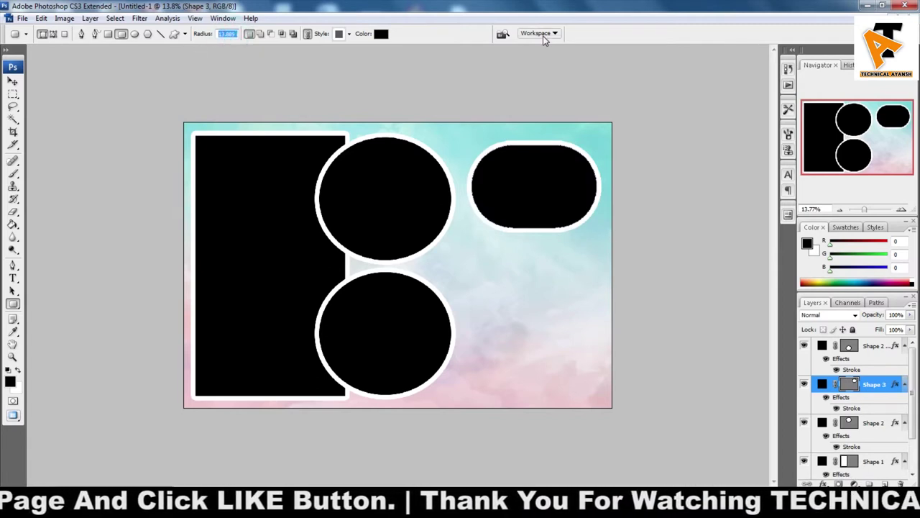
{"action": "type", "text": "5"}
{"action": "key", "text": "Return"}
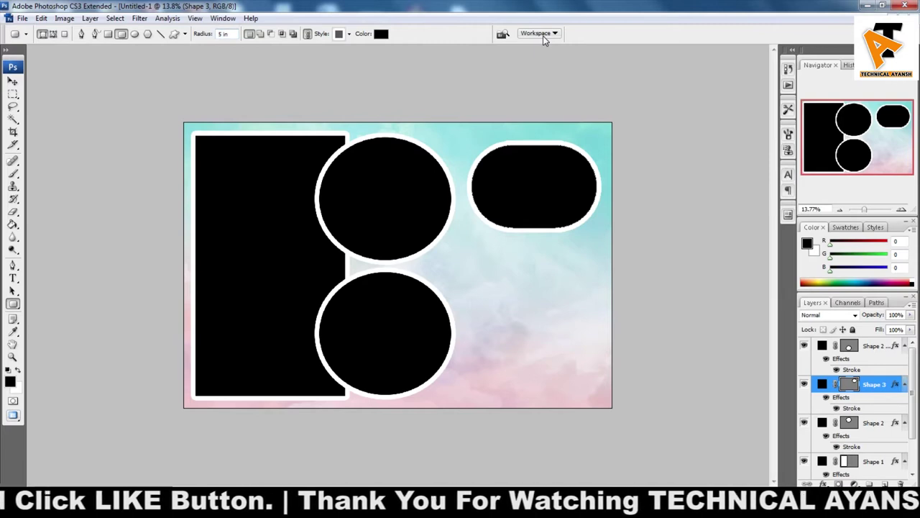
{"action": "left_click_drag", "start_coordinate": [474, 287], "coordinate": [616, 355]}
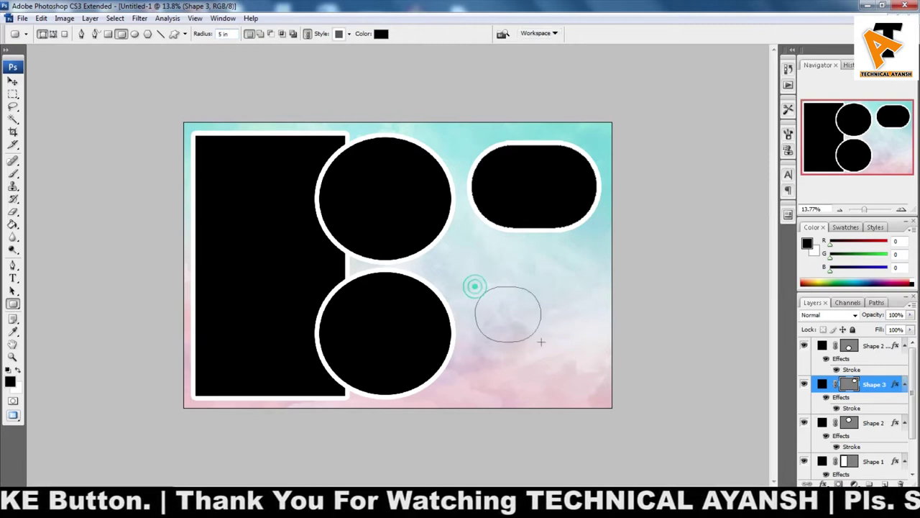
{"action": "key", "text": "ctrl+z"}
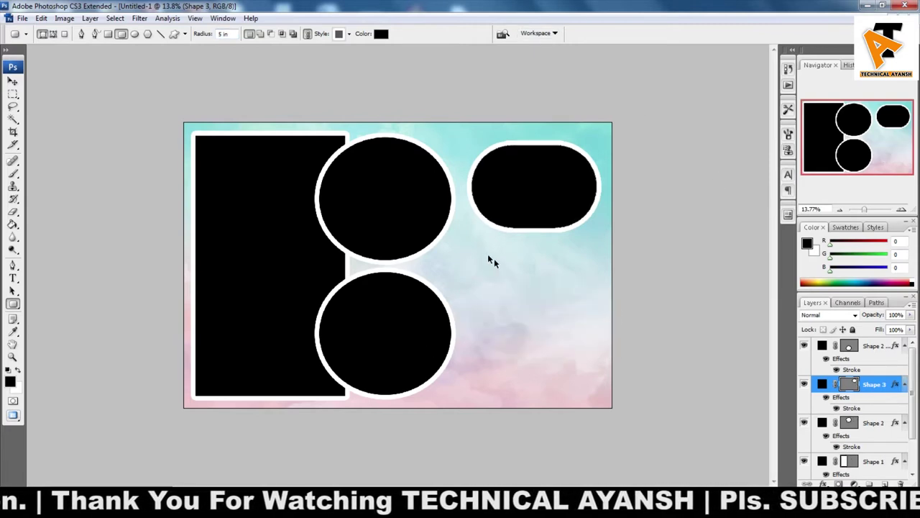
{"action": "key", "text": "ctrl+z"}
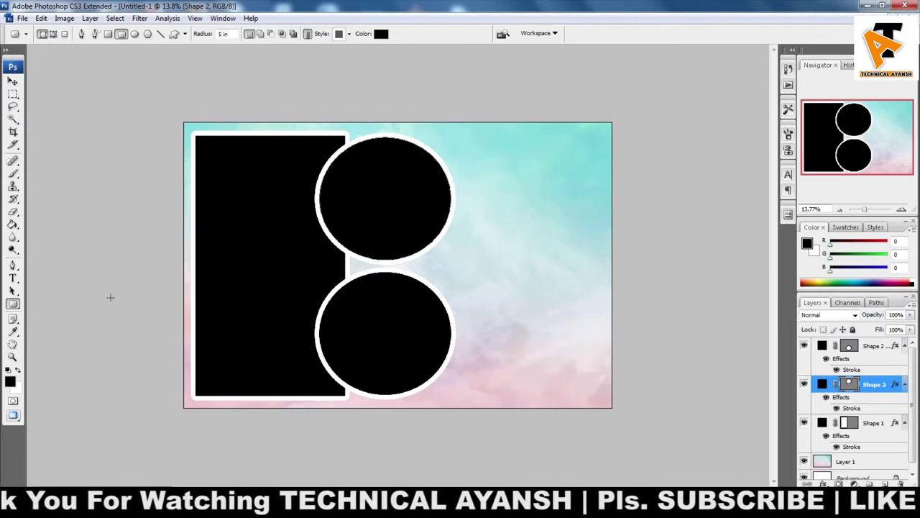
Draw a 1 in radius rounded rectangle at the upper right and nudge it up-left
{"action": "left_click", "coordinate": [230, 33]}
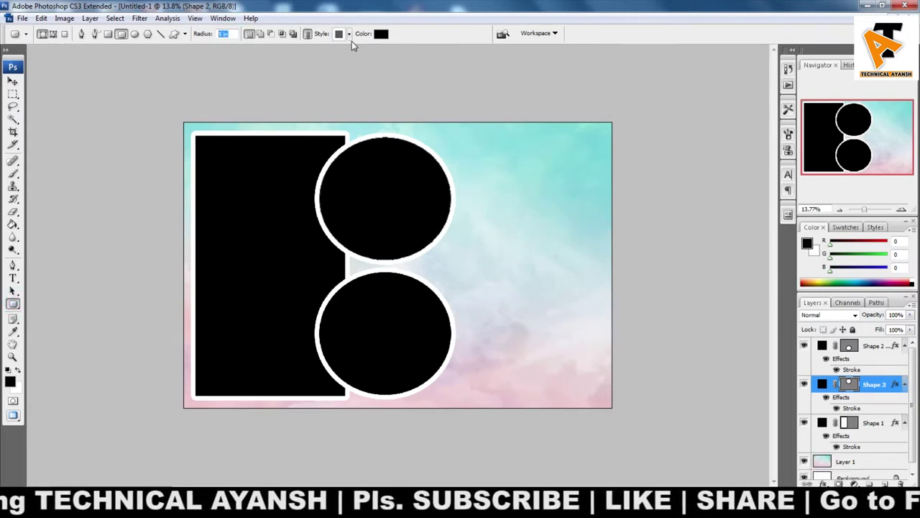
{"action": "type", "text": "1"}
{"action": "key", "text": "Return"}
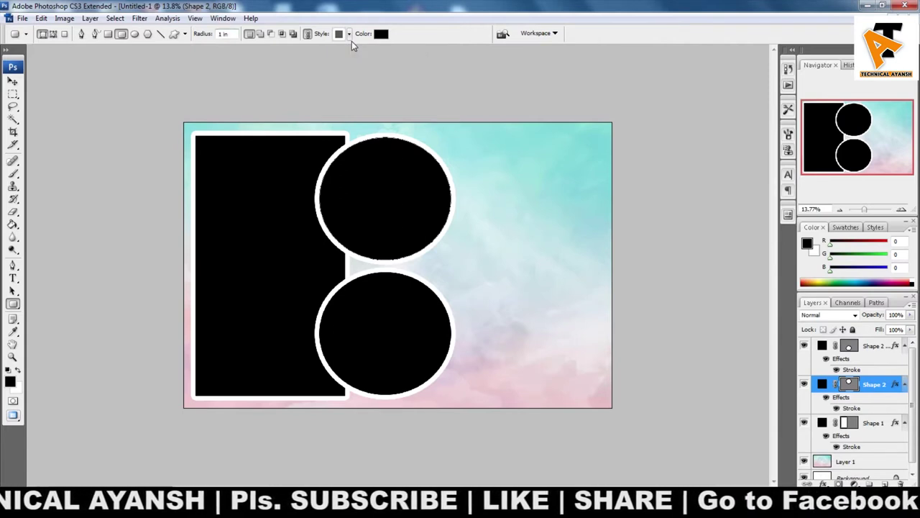
{"action": "left_click_drag", "start_coordinate": [467, 152], "coordinate": [600, 245]}
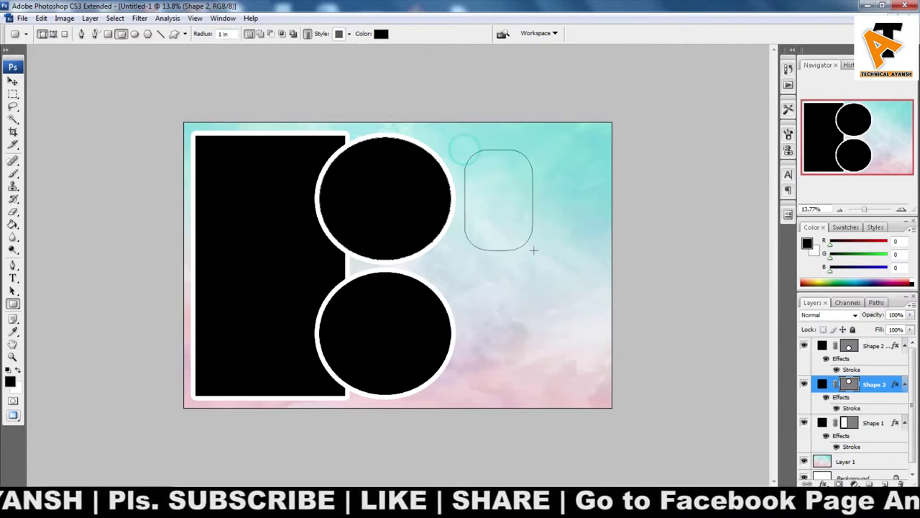
{"action": "left_click_drag", "start_coordinate": [607, 245], "coordinate": [607, 246]}
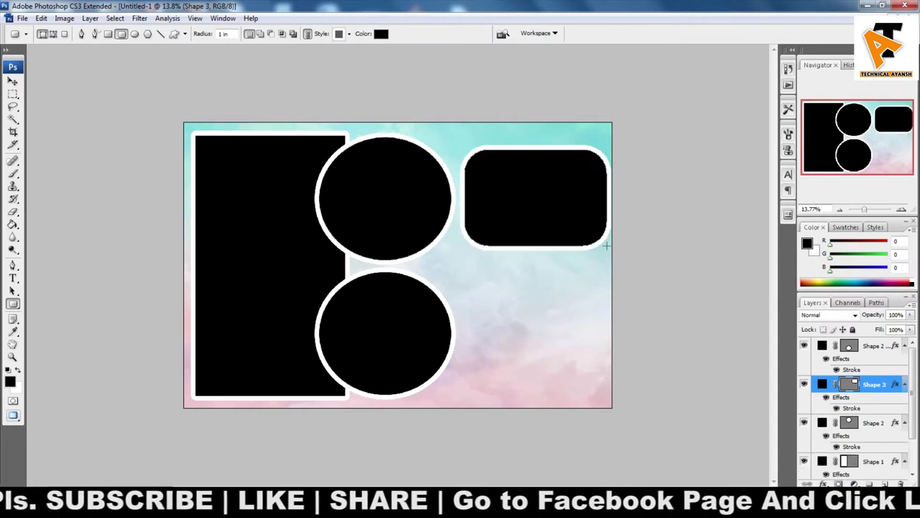
{"action": "key", "text": "v"}
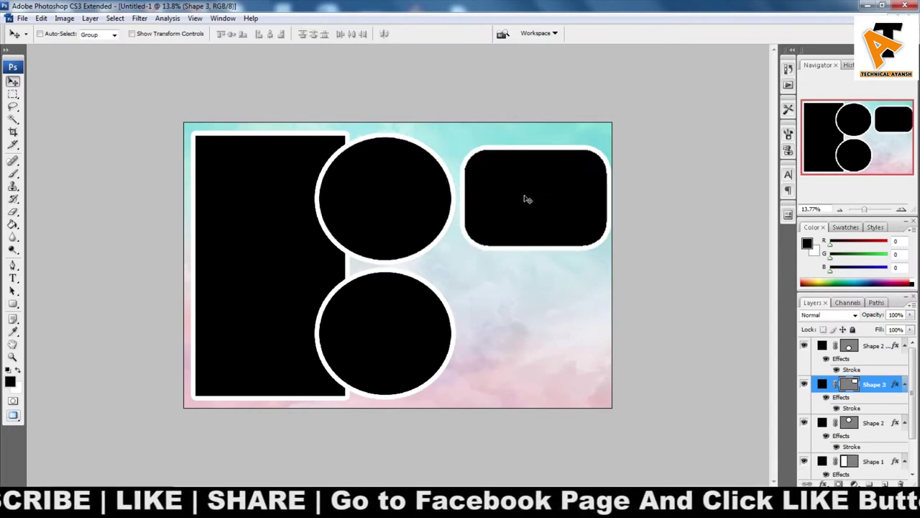
{"action": "left_click_drag", "start_coordinate": [525, 199], "coordinate": [524, 193]}
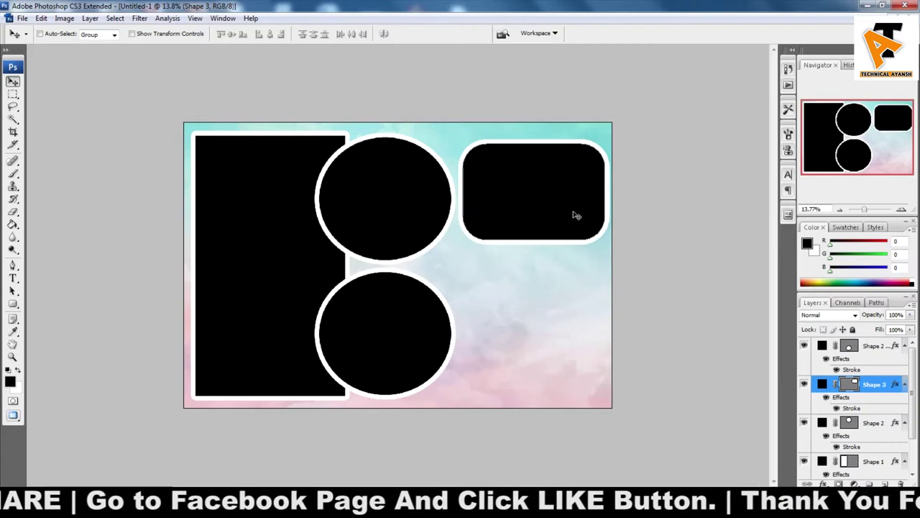
Reduce the Shape 3 rounded rectangle's Stroke size from 60 px to 40 px
{"action": "double_click", "coordinate": [899, 385]}
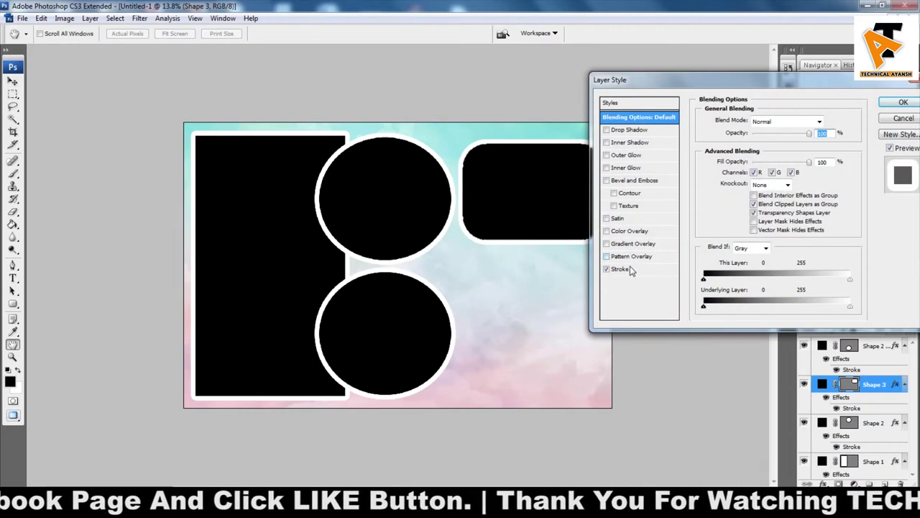
{"action": "left_click", "coordinate": [626, 268]}
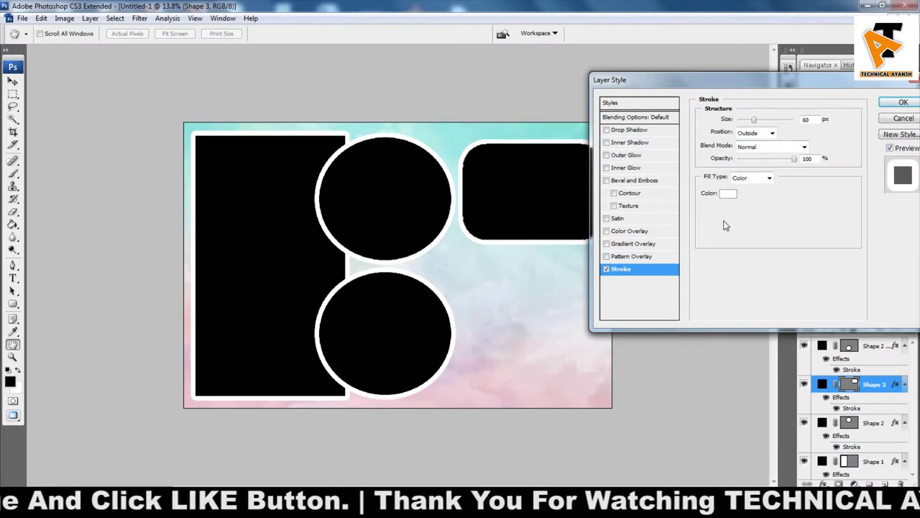
{"action": "double_click", "coordinate": [806, 120]}
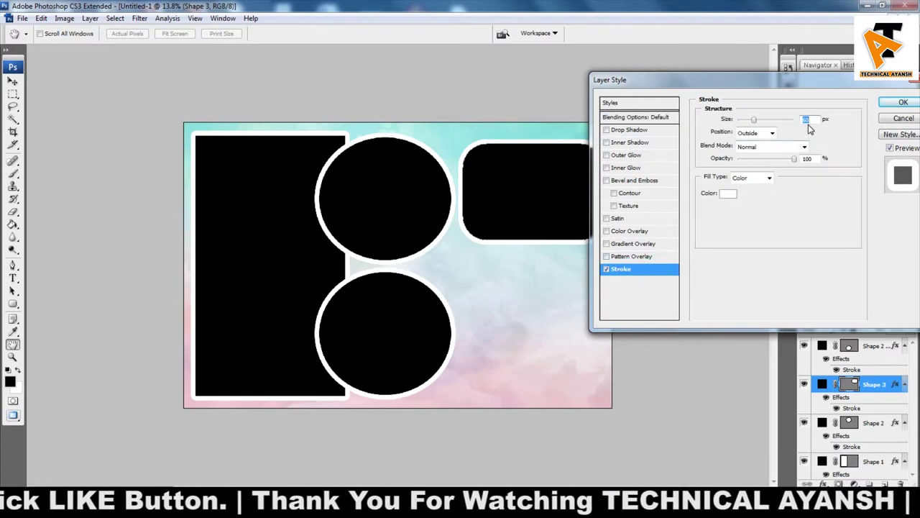
{"action": "type", "text": "40"}
{"action": "key", "text": "Return"}
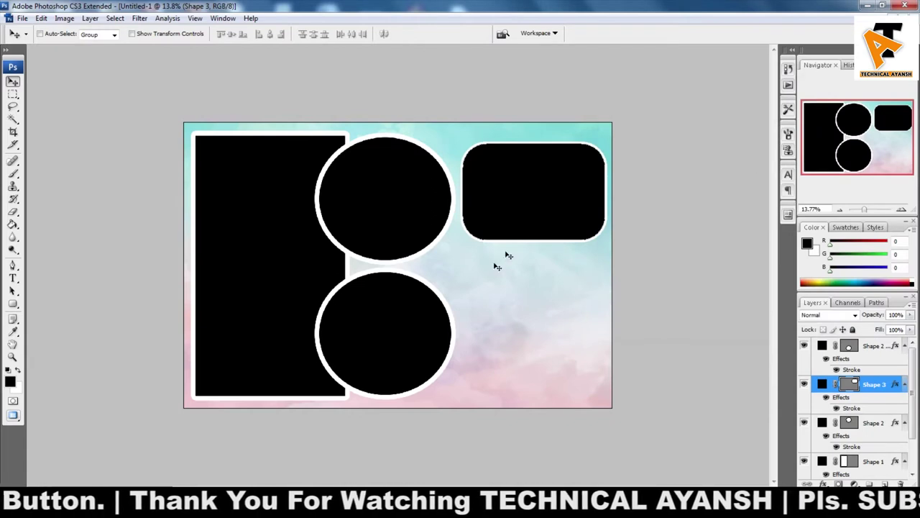
Nudge Shape 3 up, duplicate it below, and stretch the copy's top edge upward
{"action": "key", "text": "shift+Up"}
{"action": "key", "text": "shift+Up"}
{"action": "key", "text": "shift+Up"}
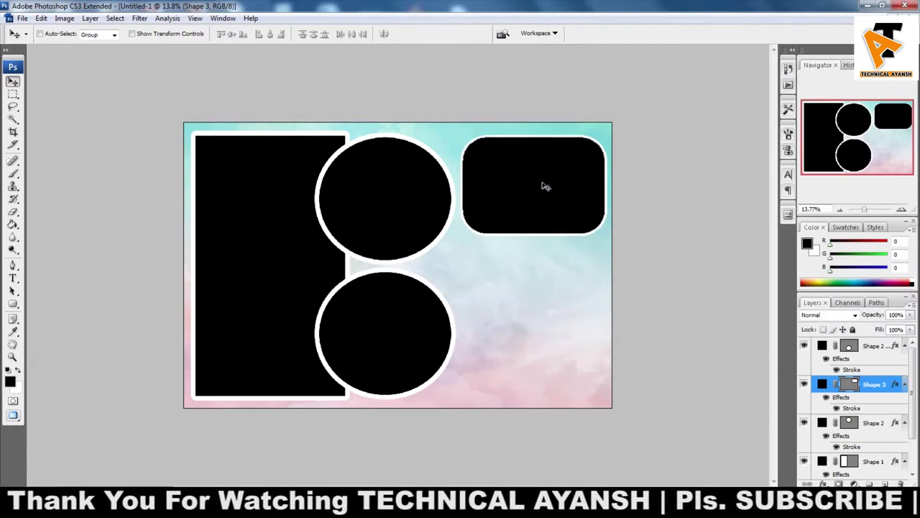
{"action": "left_click_drag", "start_coordinate": [548, 186], "coordinate": [546, 343]}
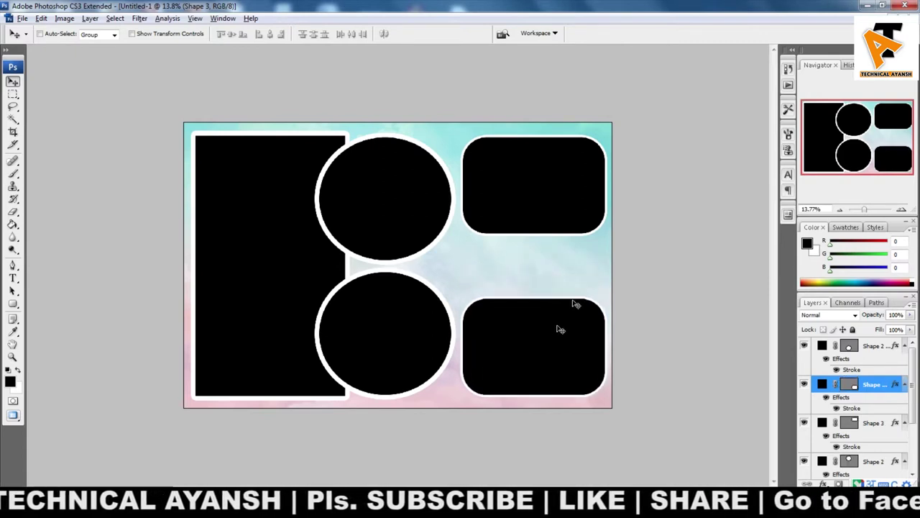
{"action": "key", "text": "ctrl+t"}
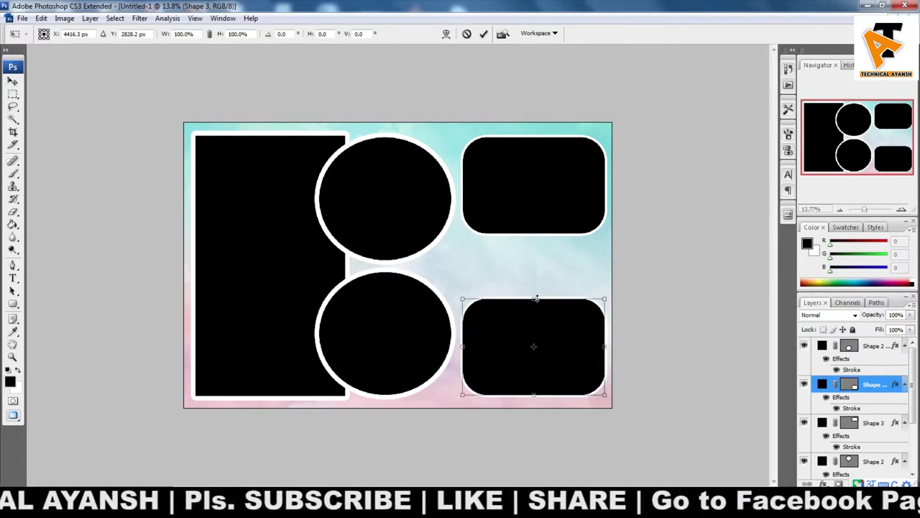
{"action": "left_click_drag", "start_coordinate": [536, 298], "coordinate": [538, 262]}
{"action": "double_click", "coordinate": [546, 301]}
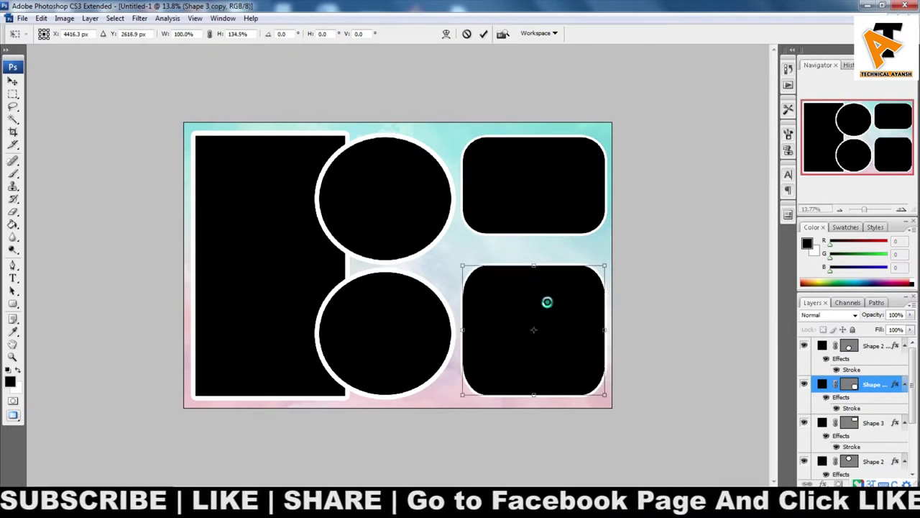
Stretch the upper rounded rectangle's bottom edge down to make it taller
{"action": "left_click", "coordinate": [566, 207]}
{"action": "key", "text": "ctrl+t"}
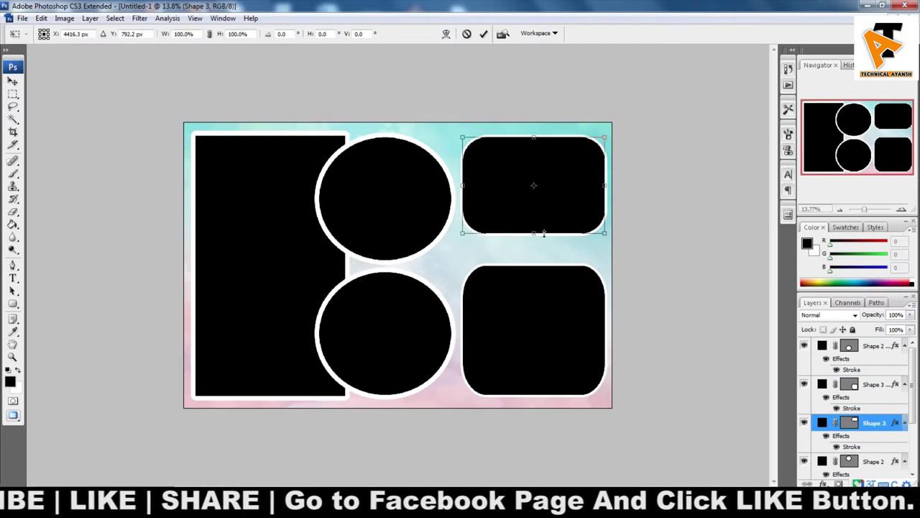
{"action": "mouse_move", "coordinate": [535, 234]}
{"action": "left_mouse_down"}
{"action": "mouse_move", "coordinate": [535, 259]}
{"action": "mouse_move", "coordinate": [534, 251]}
{"action": "left_mouse_up"}
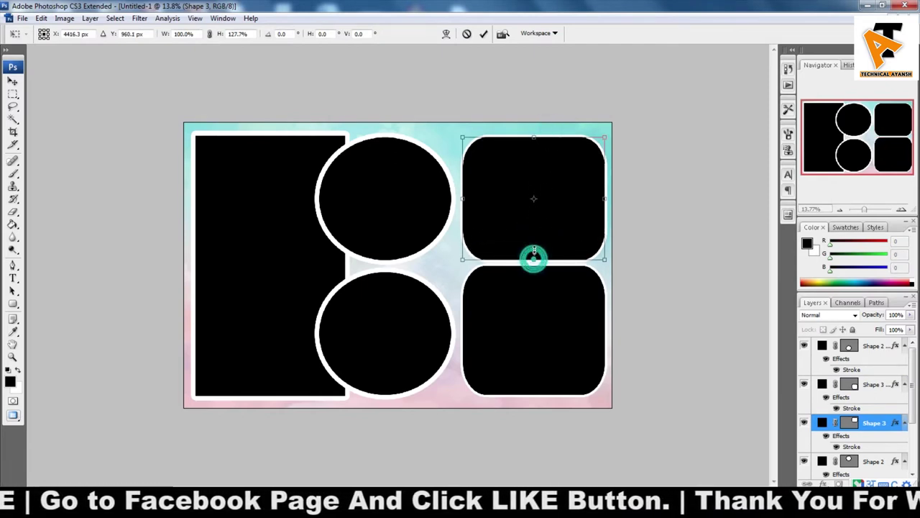
{"action": "double_click", "coordinate": [544, 230]}
{"action": "key", "text": "ctrl+minus"}
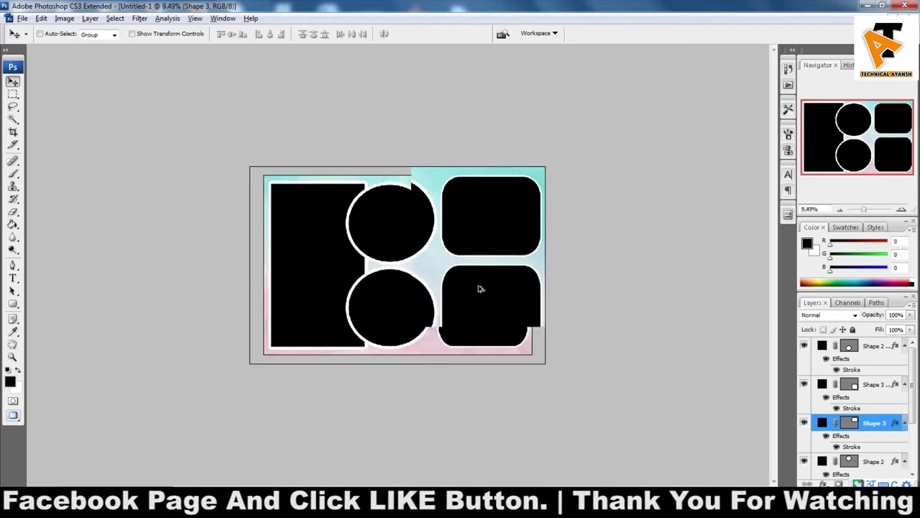
Move the lower circle right so it overlaps the lower rounded rectangle
{"action": "scroll", "coordinate": [460, 276], "scroll_direction": "up", "scroll_amount": 1}
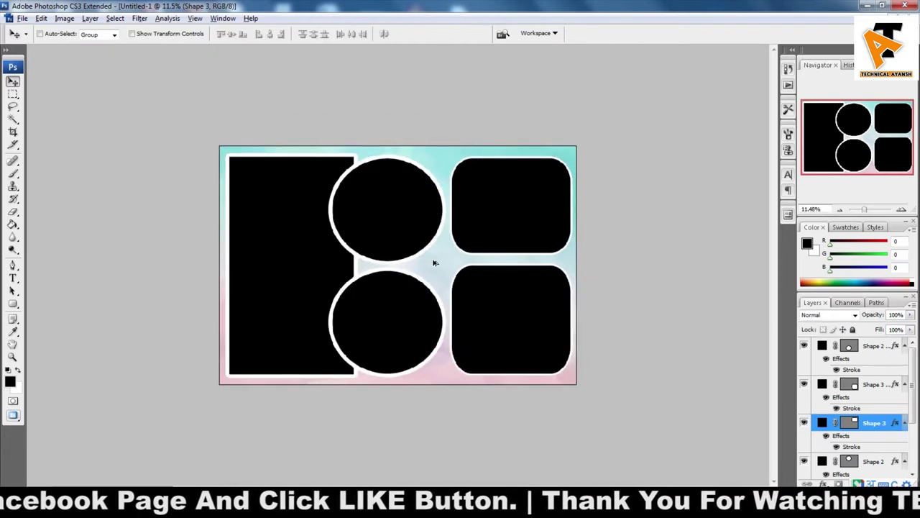
{"action": "right_click", "coordinate": [372, 310]}
{"action": "left_click", "coordinate": [406, 317]}
{"action": "right_click", "coordinate": [402, 330]}
{"action": "left_click", "coordinate": [413, 340]}
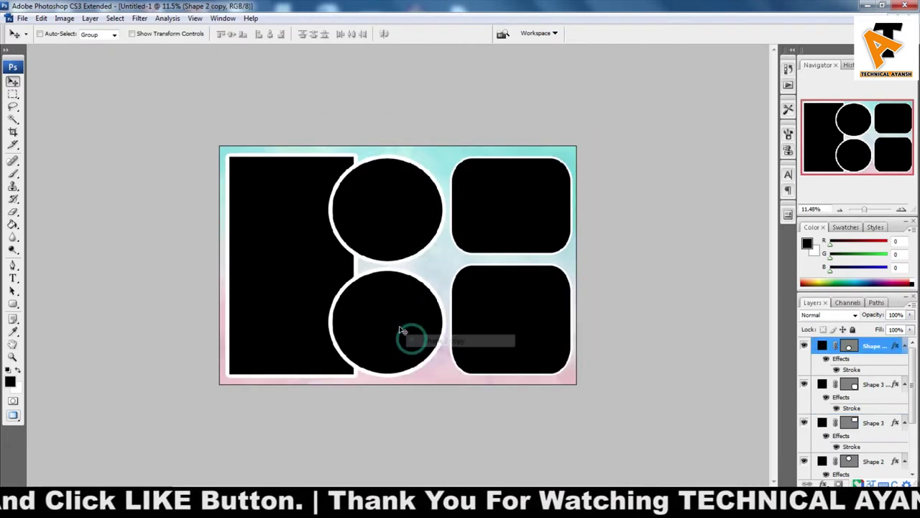
{"action": "left_click_drag", "start_coordinate": [403, 331], "coordinate": [441, 329]}
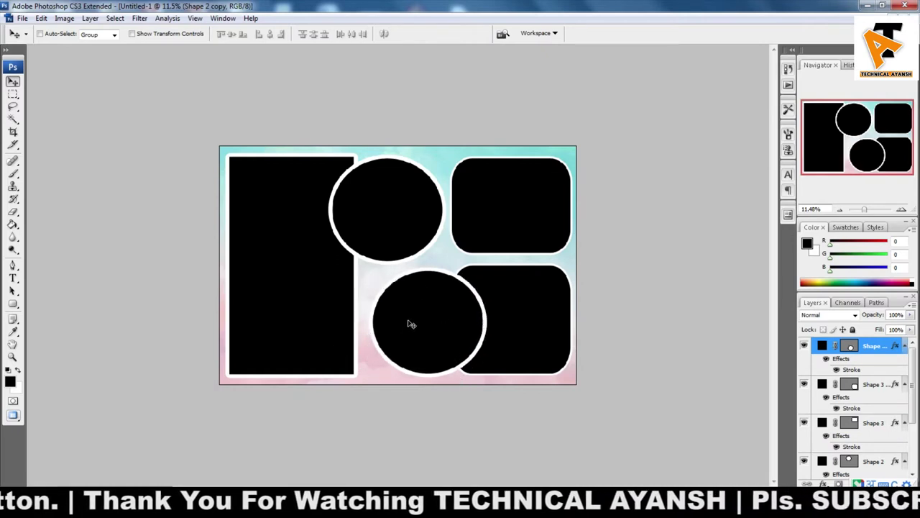
Shift the upper circle slightly down and to the left
{"action": "scroll", "coordinate": [391, 308], "scroll_direction": "up", "scroll_amount": 2}
{"action": "scroll", "coordinate": [388, 259], "scroll_direction": "down", "scroll_amount": 1}
{"action": "left_click", "coordinate": [391, 219]}
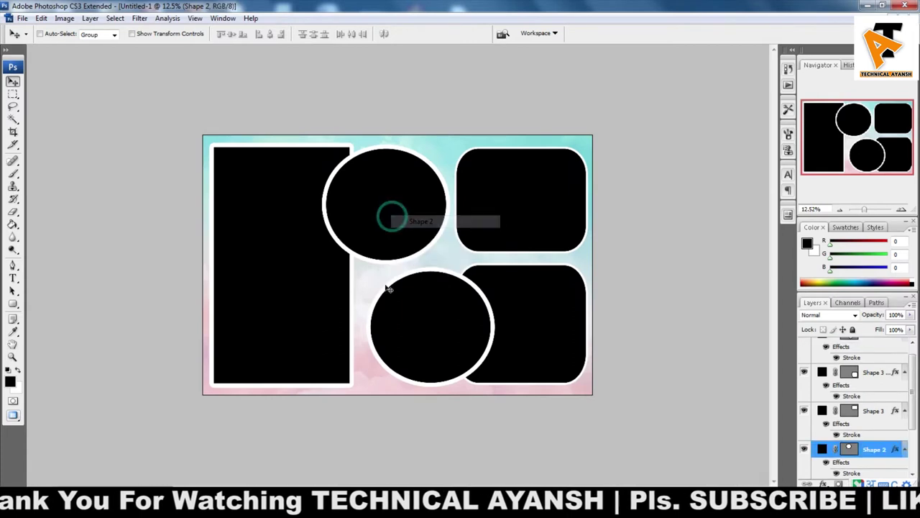
{"action": "scroll", "coordinate": [375, 287], "scroll_direction": "up", "scroll_amount": 2}
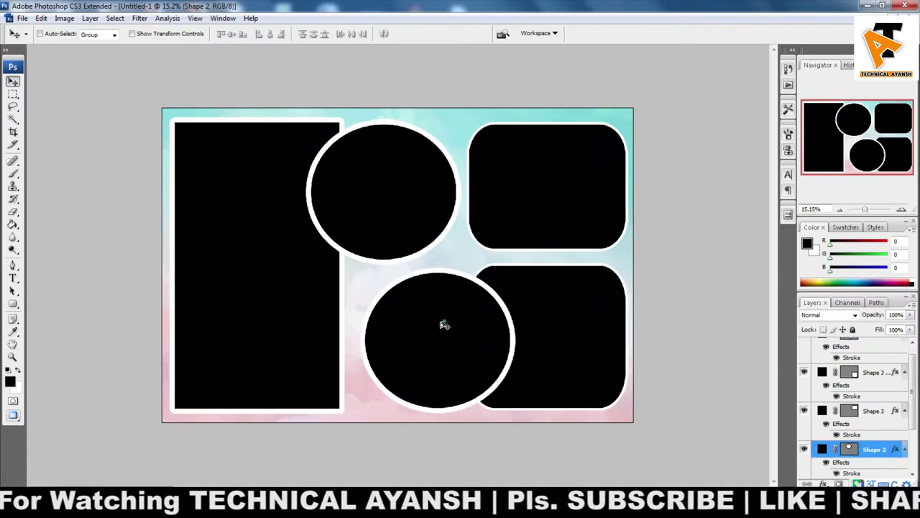
{"action": "left_click_drag", "start_coordinate": [440, 318], "coordinate": [450, 333]}
Select the background layer, then the tall left rectangle's layer
{"action": "scroll", "coordinate": [460, 221], "scroll_direction": "down", "scroll_amount": 1}
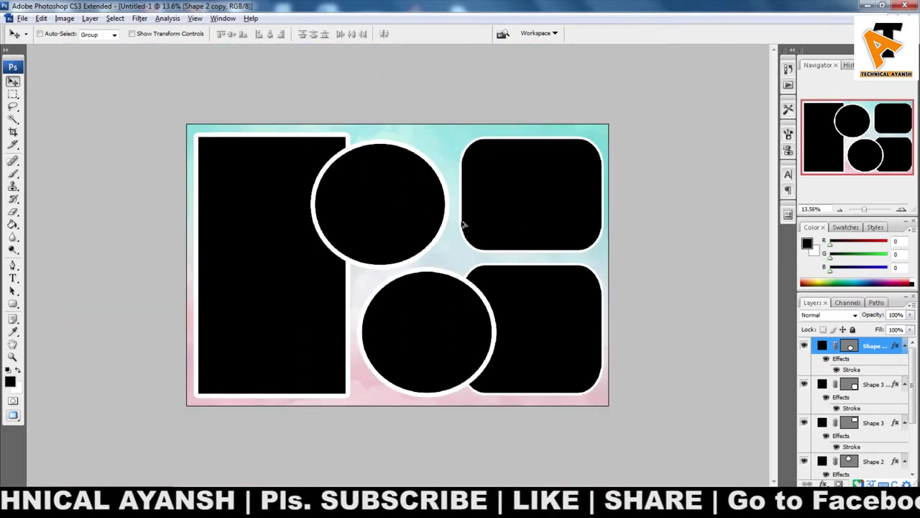
{"action": "right_click", "coordinate": [453, 248]}
{"action": "left_click", "coordinate": [478, 251]}
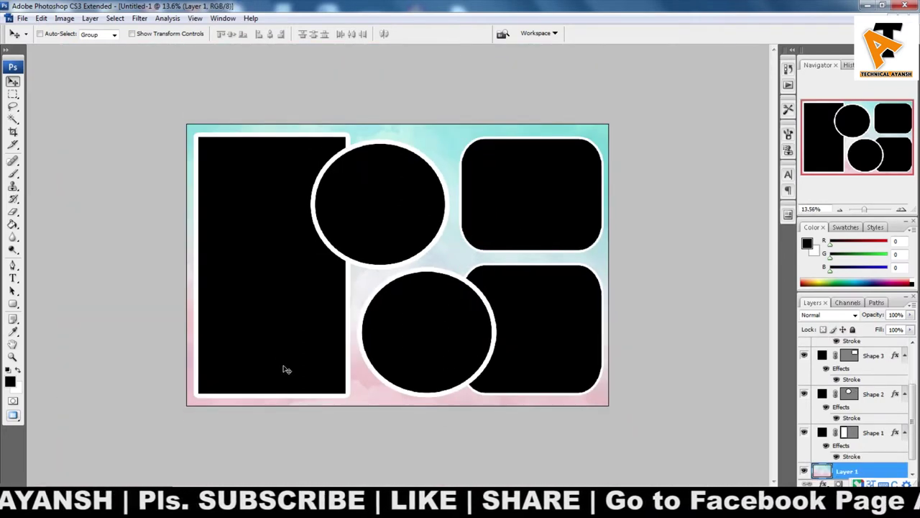
{"action": "scroll", "coordinate": [456, 289], "scroll_direction": "down", "scroll_amount": 1}
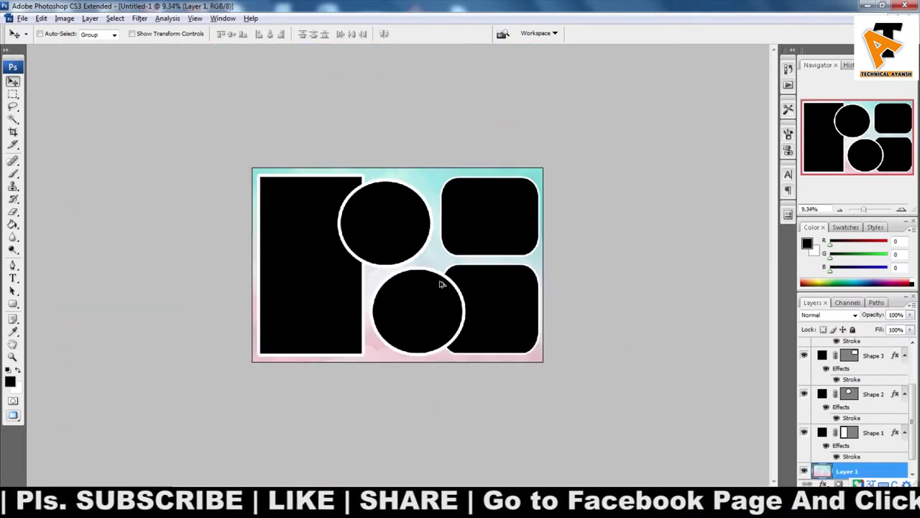
{"action": "scroll", "coordinate": [442, 284], "scroll_direction": "down", "scroll_amount": 1}
{"action": "scroll", "coordinate": [467, 277], "scroll_direction": "down", "scroll_amount": 1}
{"action": "scroll", "coordinate": [466, 280], "scroll_direction": "down", "scroll_amount": 1}
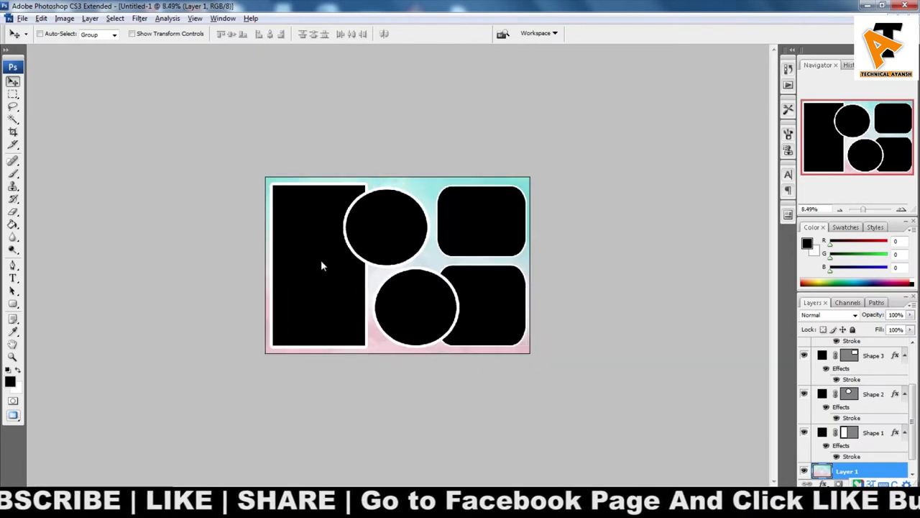
{"action": "right_click", "coordinate": [322, 261]}
{"action": "left_click", "coordinate": [339, 267]}
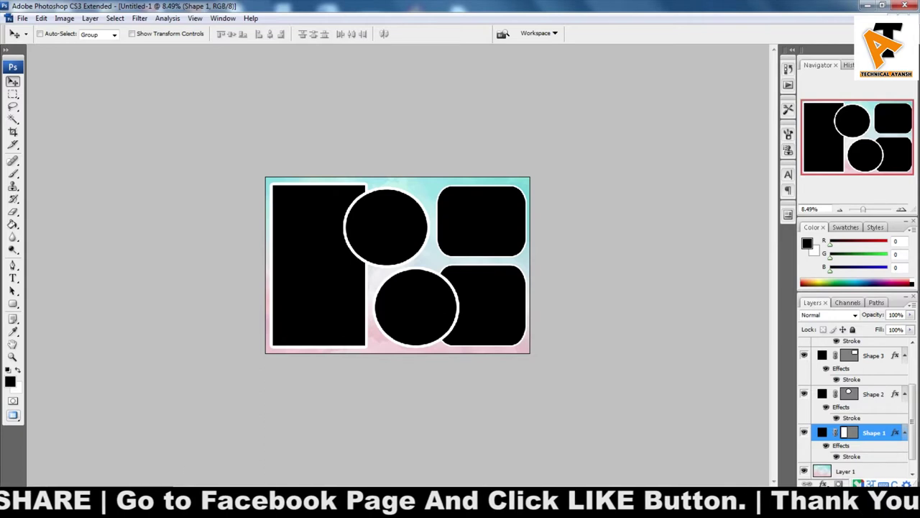
Float the document windows and close the spring background and sky images
{"action": "left_click", "coordinate": [894, 18]}
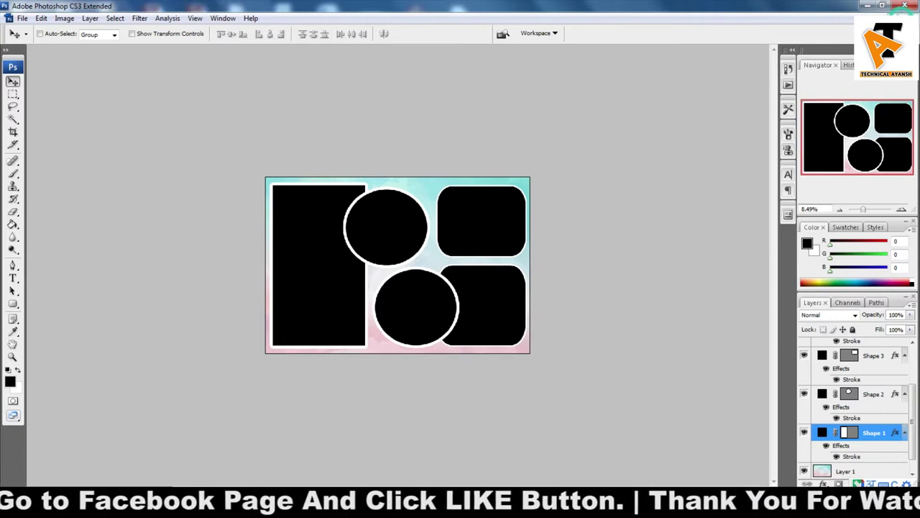
{"action": "left_click_drag", "start_coordinate": [350, 55], "coordinate": [495, 58]}
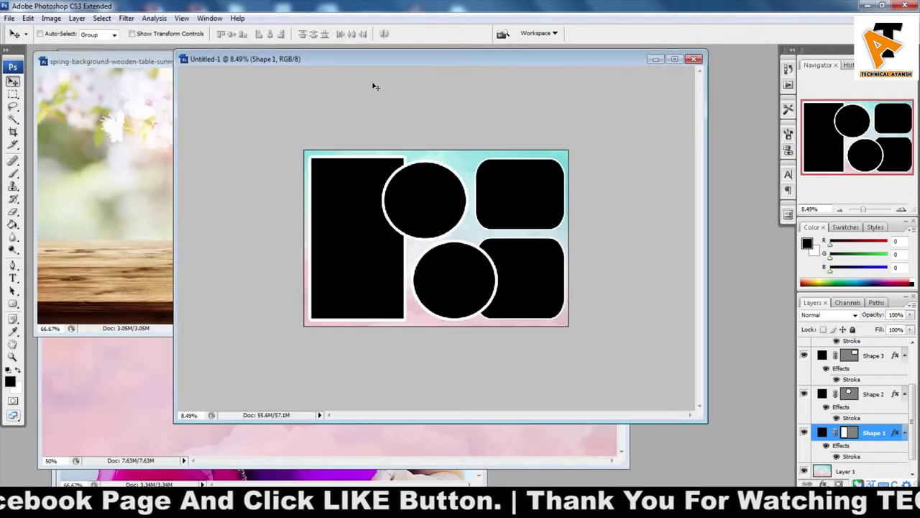
{"action": "left_click", "coordinate": [134, 63]}
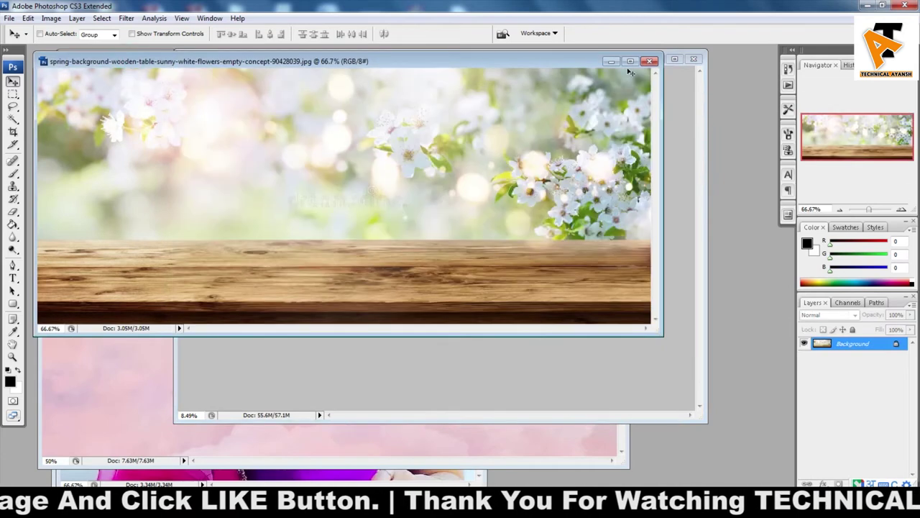
{"action": "left_click", "coordinate": [650, 62]}
{"action": "left_click", "coordinate": [66, 107]}
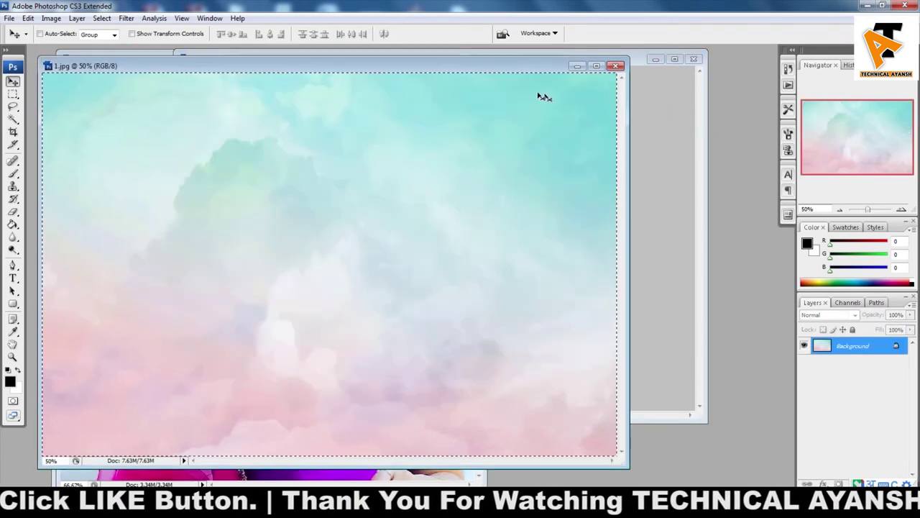
{"action": "left_click", "coordinate": [616, 67]}
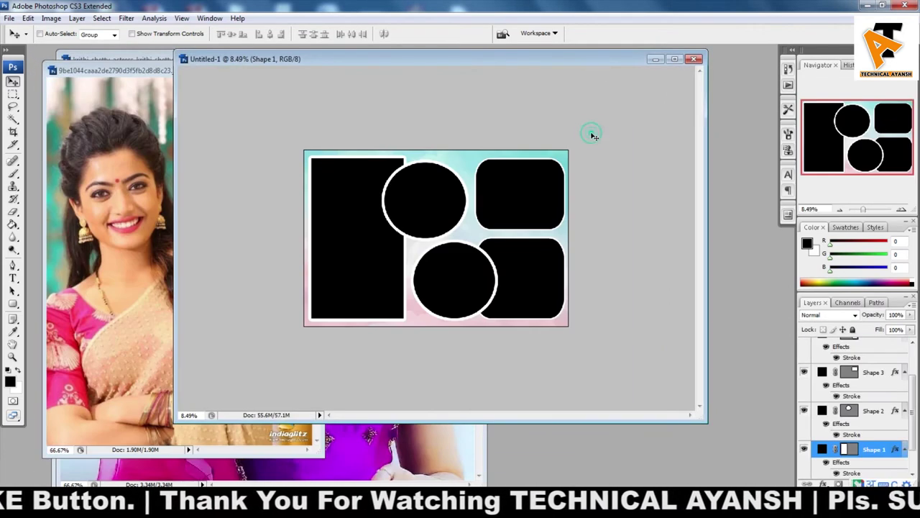
Drag the portrait photo into Untitled-1 and dismiss the locked-layer error
{"action": "left_click", "coordinate": [505, 210]}
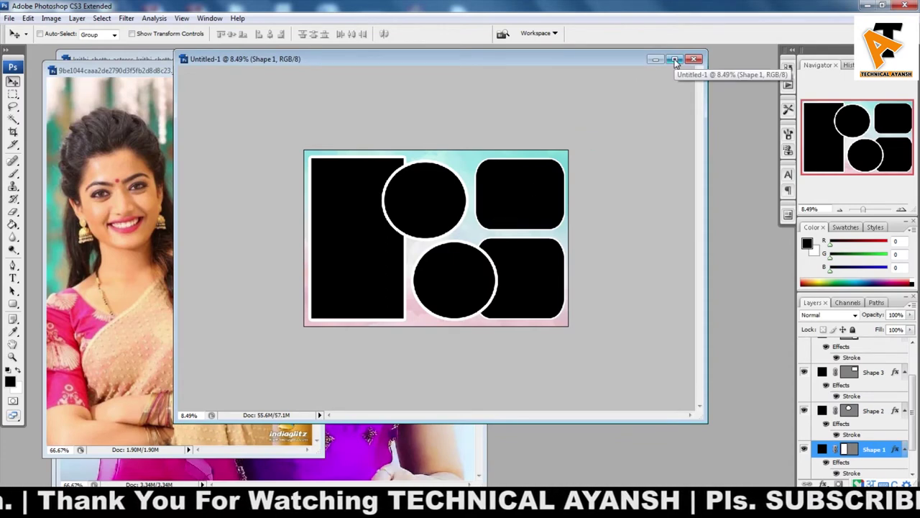
{"action": "left_click", "coordinate": [133, 115]}
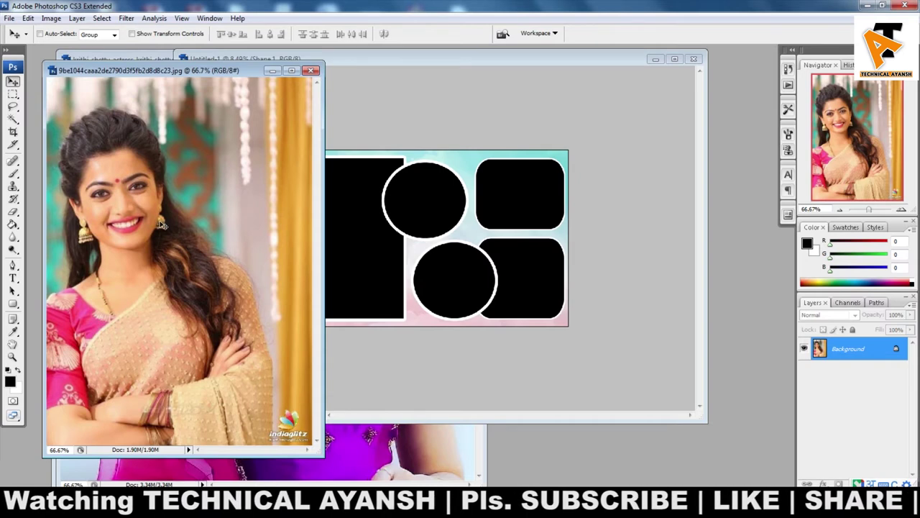
{"action": "mouse_move", "coordinate": [260, 192]}
{"action": "left_mouse_down"}
{"action": "mouse_move", "coordinate": [224, 224]}
{"action": "mouse_move", "coordinate": [363, 222]}
{"action": "mouse_move", "coordinate": [355, 216]}
{"action": "left_mouse_up"}
{"action": "left_click", "coordinate": [458, 195]}
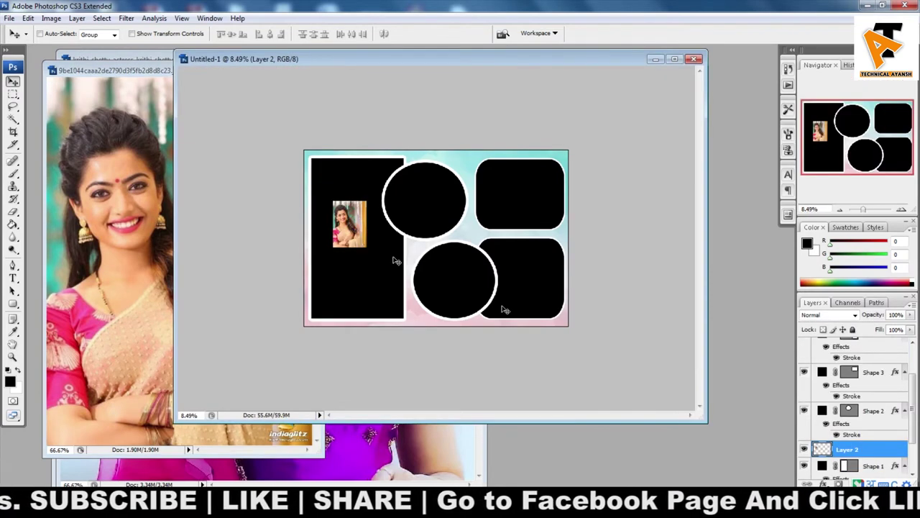
Scale the portrait to 358% so it covers the tall left frame
{"action": "right_click", "coordinate": [363, 276]}
{"action": "left_click", "coordinate": [371, 281]}
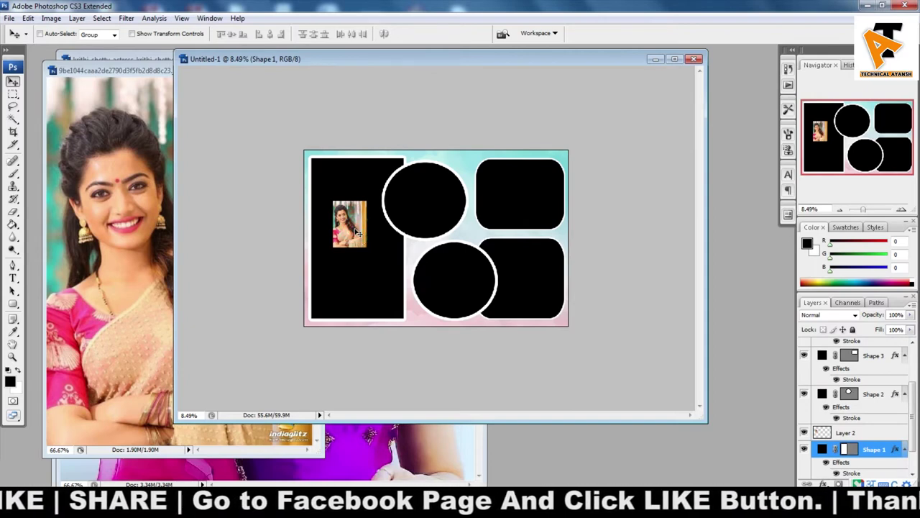
{"action": "right_click", "coordinate": [359, 233]}
{"action": "left_click", "coordinate": [368, 250]}
{"action": "key", "text": "ctrl+t"}
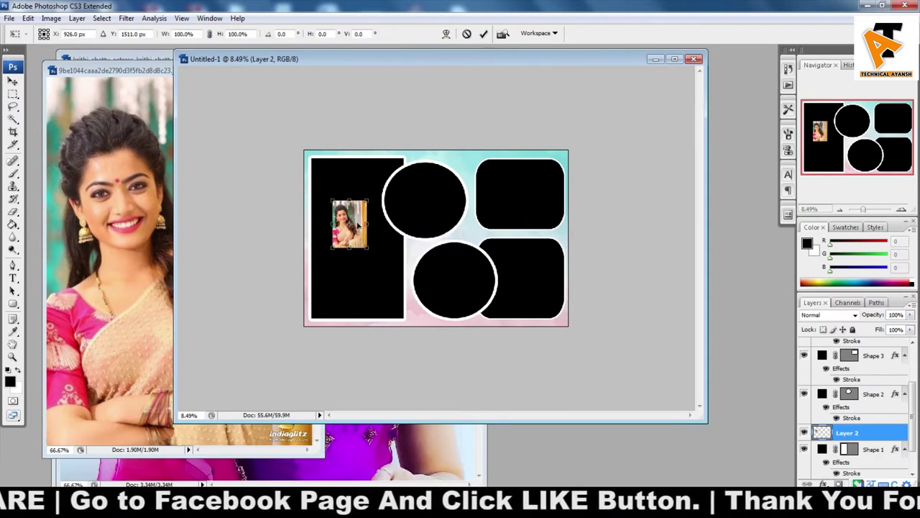
{"action": "left_click_drag", "start_coordinate": [357, 225], "coordinate": [335, 167]}
{"action": "left_click_drag", "start_coordinate": [346, 203], "coordinate": [395, 348]}
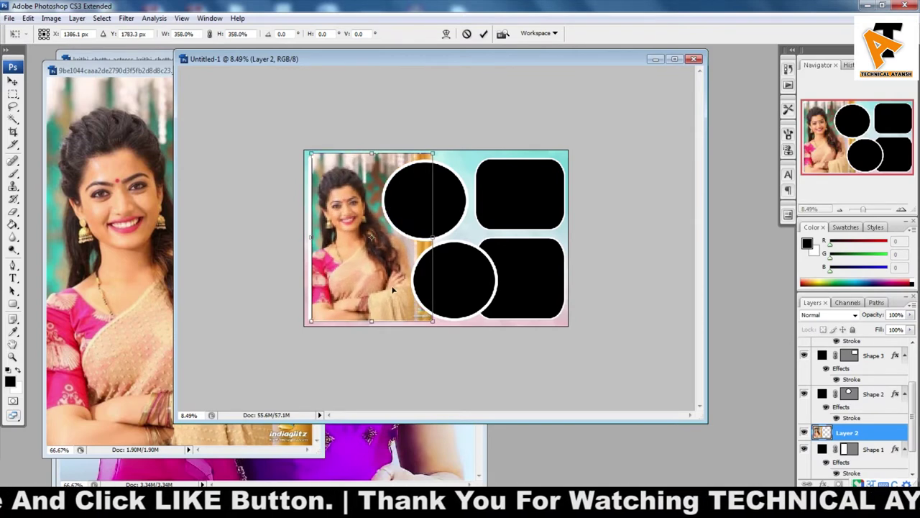
{"action": "scroll", "coordinate": [330, 242], "scroll_direction": "up", "scroll_amount": 5}
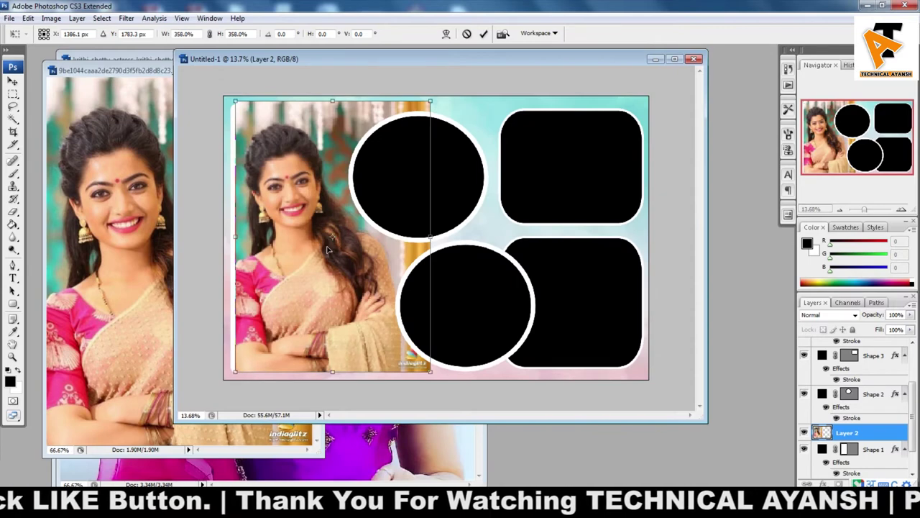
{"action": "key", "text": "Return"}
Nudge the portrait slightly left and bring up its layer's options menu
{"action": "scroll", "coordinate": [287, 242], "scroll_direction": "up", "scroll_amount": 1}
{"action": "scroll", "coordinate": [273, 216], "scroll_direction": "down", "scroll_amount": 1}
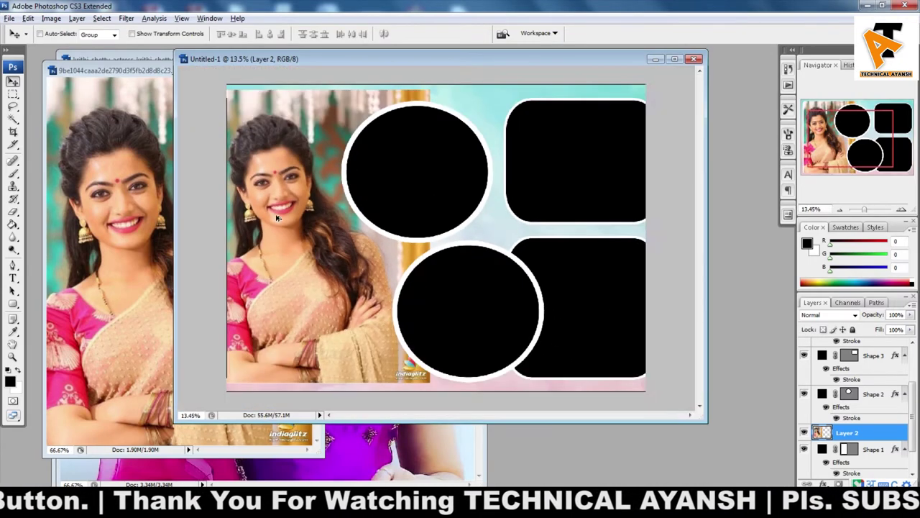
{"action": "left_click_drag", "start_coordinate": [285, 205], "coordinate": [292, 211]}
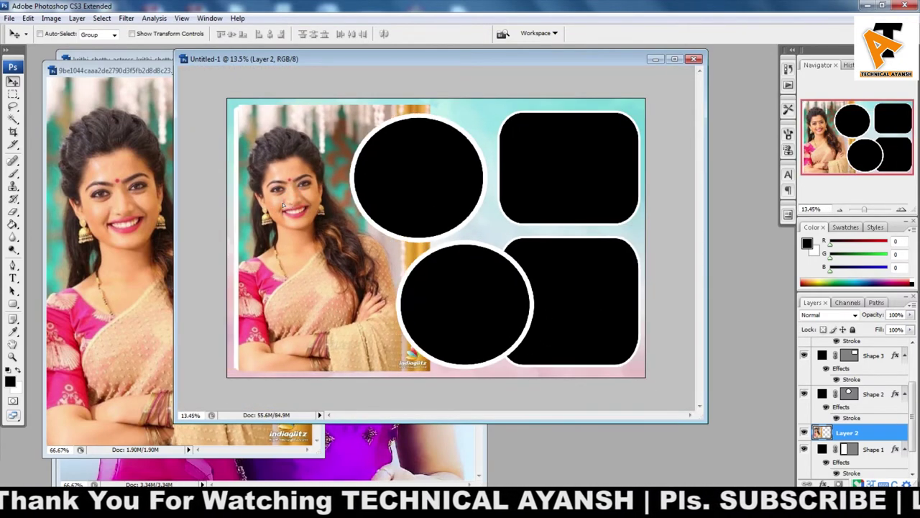
{"action": "right_click", "coordinate": [293, 210]}
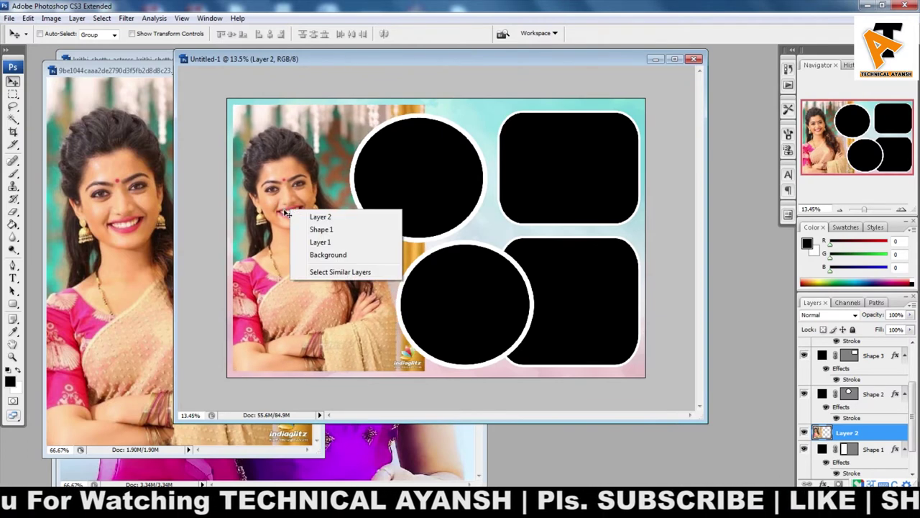
{"action": "left_click", "coordinate": [286, 211]}
{"action": "right_click", "coordinate": [892, 438]}
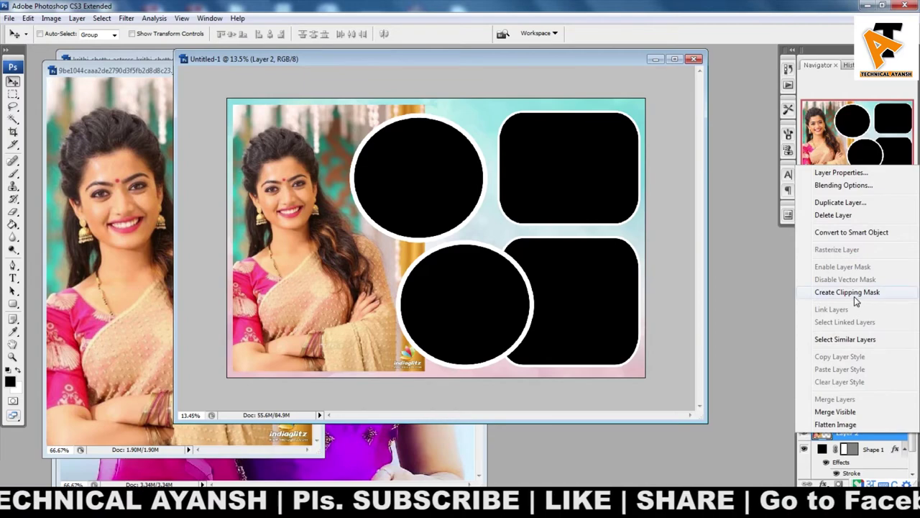
Clip Layer 2's portrait to the tall left frame and adjust its position
{"action": "left_click", "coordinate": [846, 292]}
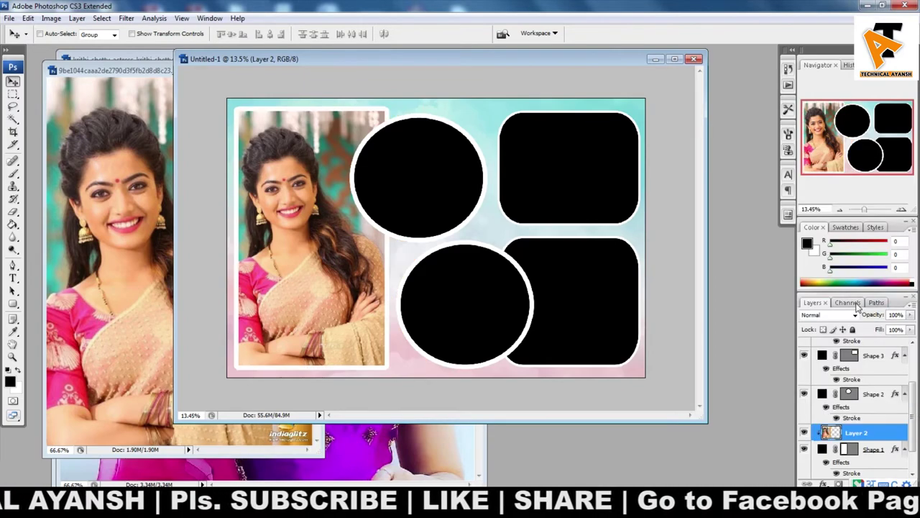
{"action": "scroll", "coordinate": [295, 227], "scroll_direction": "up", "scroll_amount": 1}
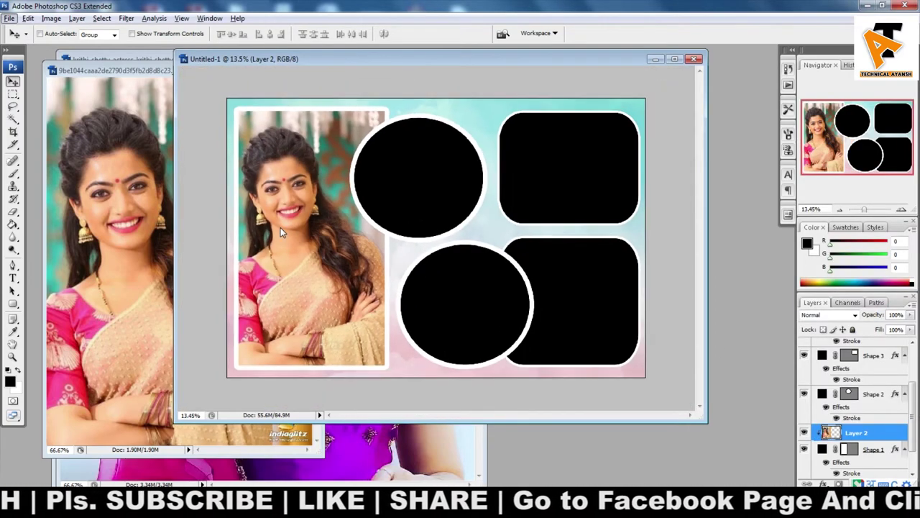
{"action": "scroll", "coordinate": [281, 219], "scroll_direction": "up", "scroll_amount": 1}
{"action": "scroll", "coordinate": [279, 212], "scroll_direction": "down", "scroll_amount": 1}
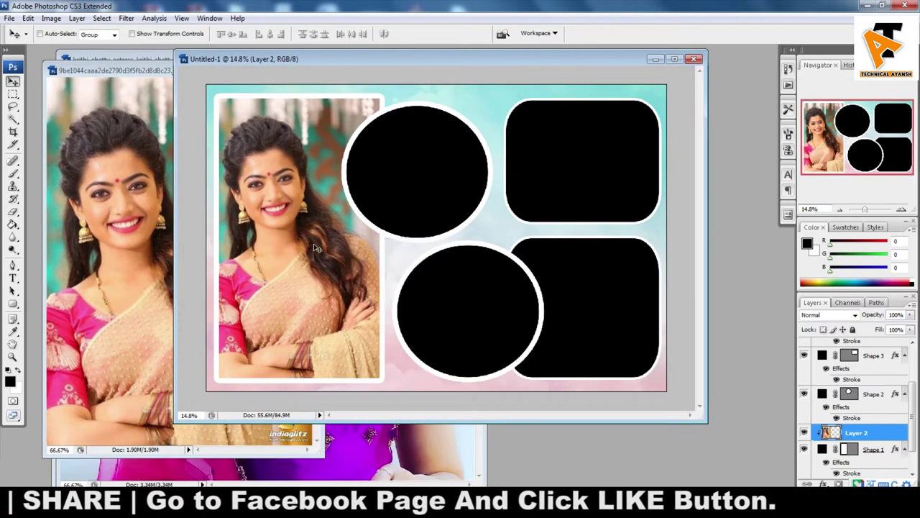
{"action": "left_click_drag", "start_coordinate": [302, 238], "coordinate": [302, 237]}
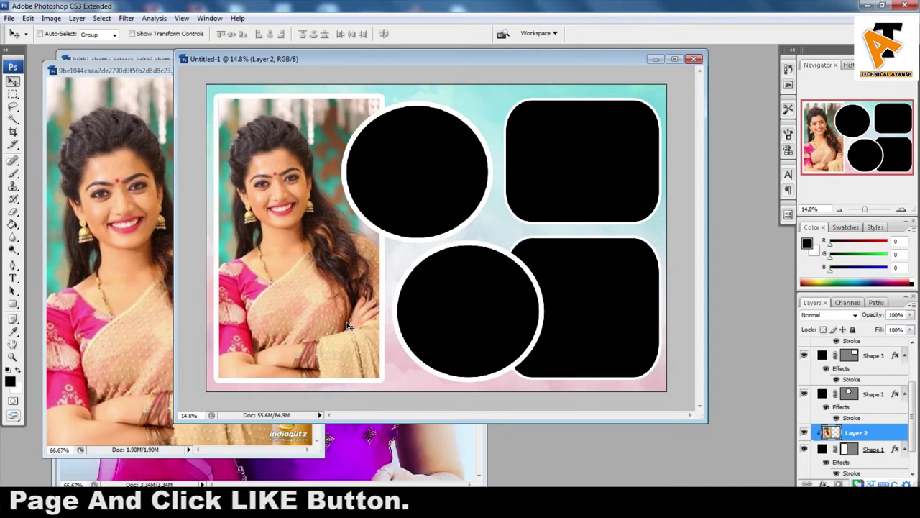
{"action": "scroll", "coordinate": [271, 252], "scroll_direction": "up", "scroll_amount": 2}
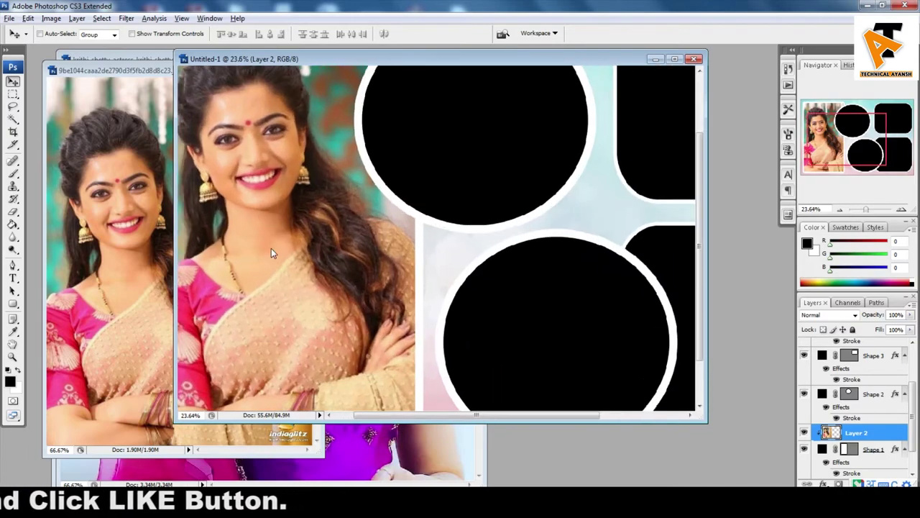
{"action": "scroll", "coordinate": [271, 253], "scroll_direction": "down", "scroll_amount": 1}
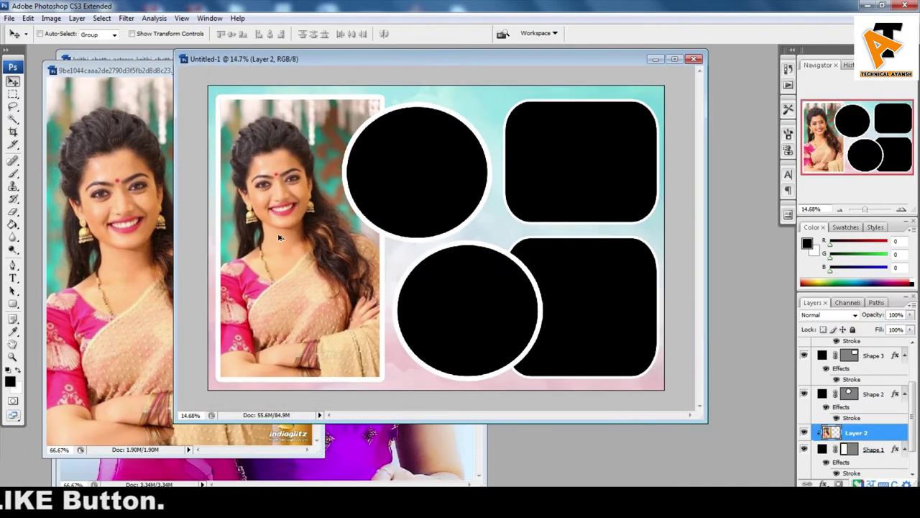
{"action": "left_click", "coordinate": [117, 227]}
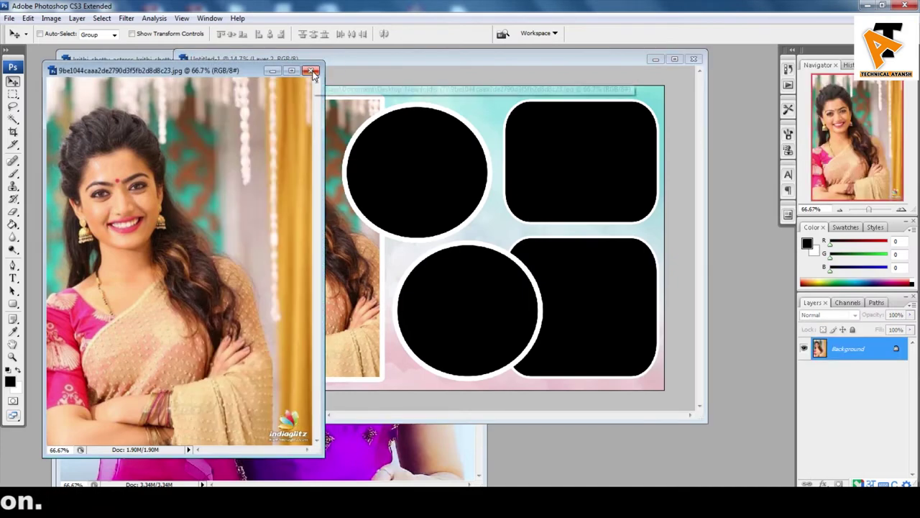
Close the first source photo and cancel the New document dialog
{"action": "left_click", "coordinate": [314, 71]}
{"action": "left_click", "coordinate": [142, 210]}
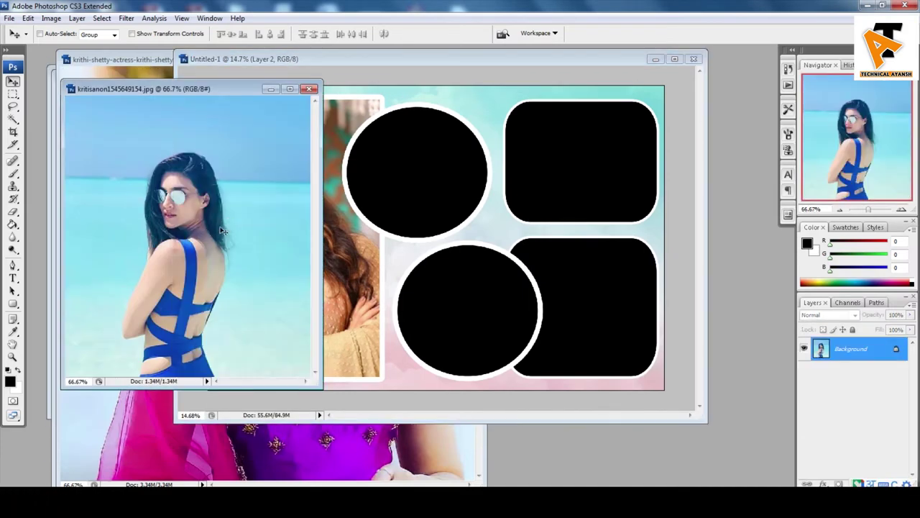
{"action": "key", "text": "ctrl+n"}
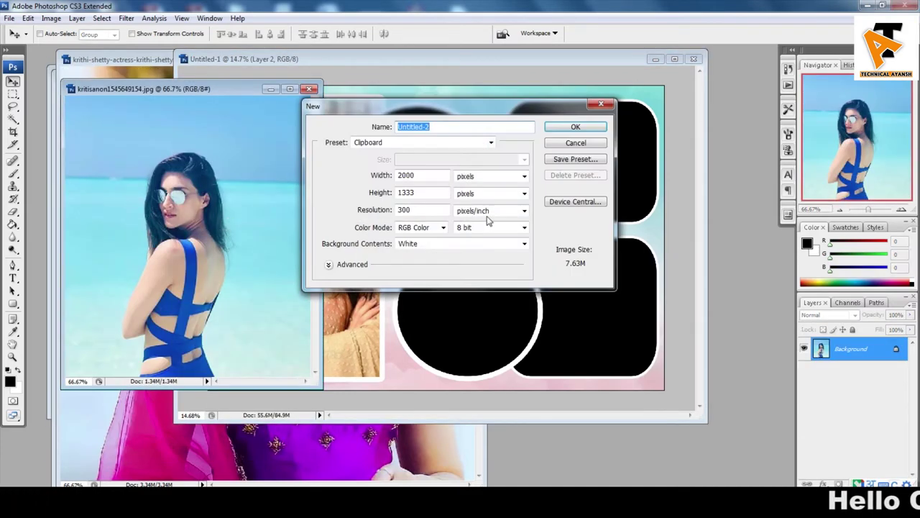
{"action": "left_click", "coordinate": [593, 143]}
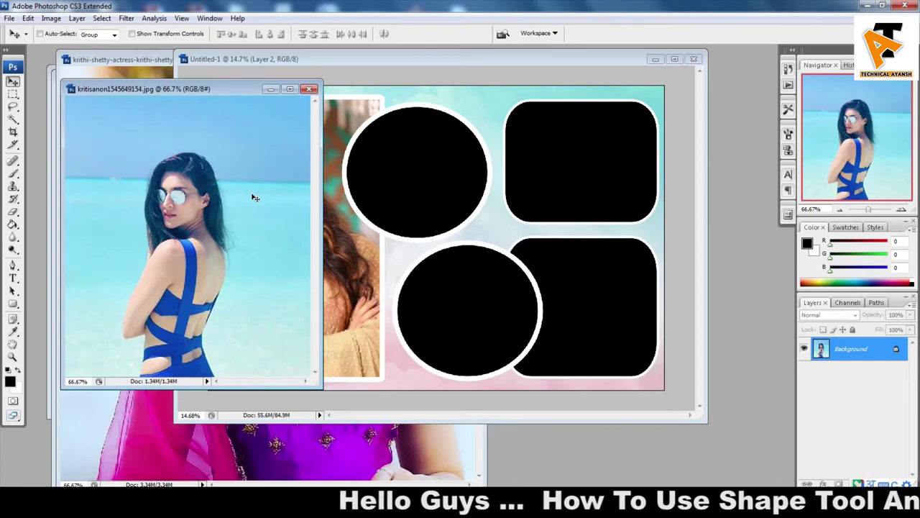
Apply a contrast-boosting S-curve to the beach photo with Curves
{"action": "key", "text": "ctrl+m"}
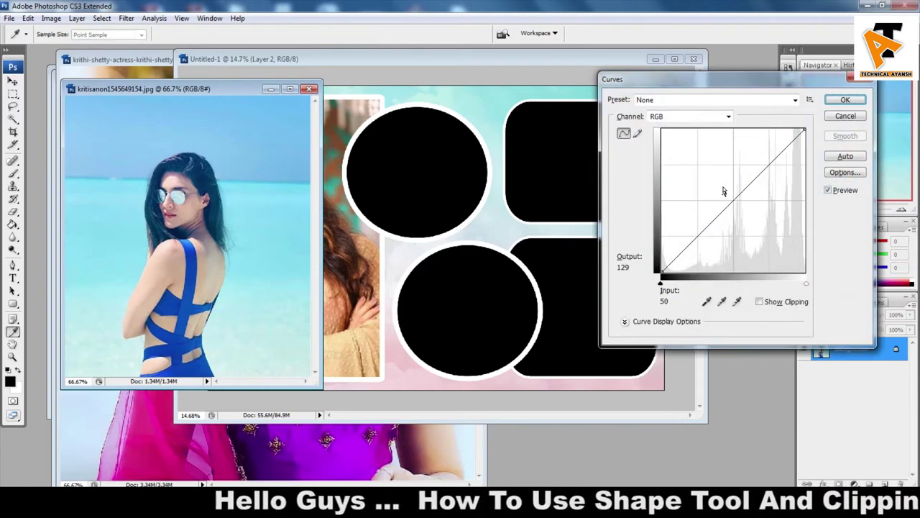
{"action": "left_click_drag", "start_coordinate": [740, 191], "coordinate": [743, 178]}
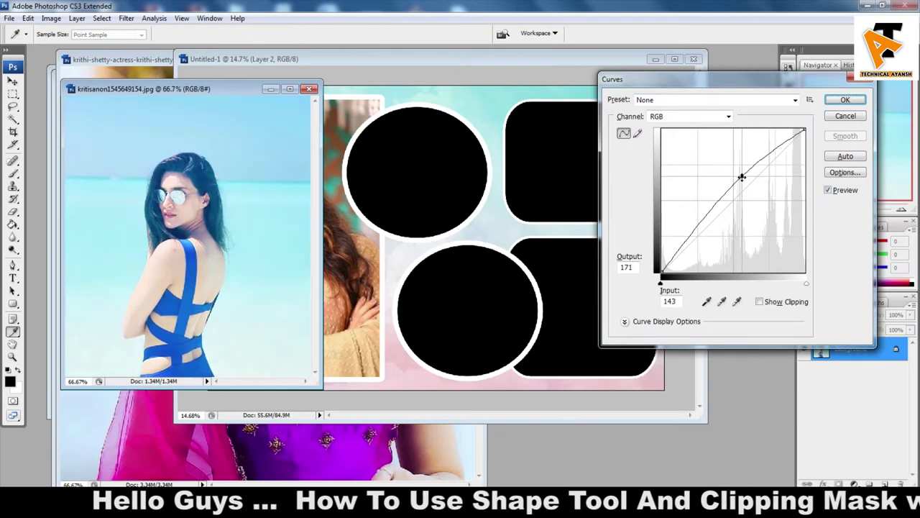
{"action": "left_click_drag", "start_coordinate": [689, 236], "coordinate": [691, 245]}
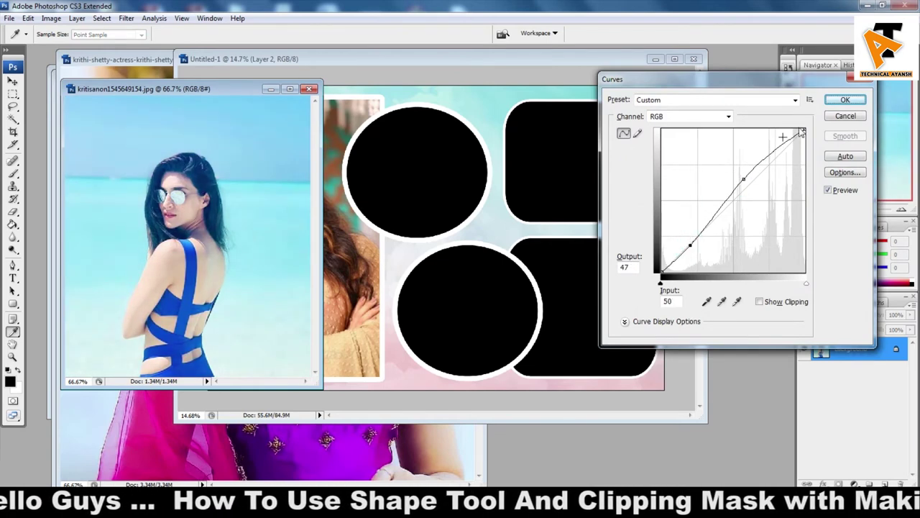
{"action": "left_click", "coordinate": [847, 97]}
Apply a similar brightening S-curve to the framed portrait on Layer 2
{"action": "left_click", "coordinate": [394, 256]}
{"action": "right_click", "coordinate": [350, 257]}
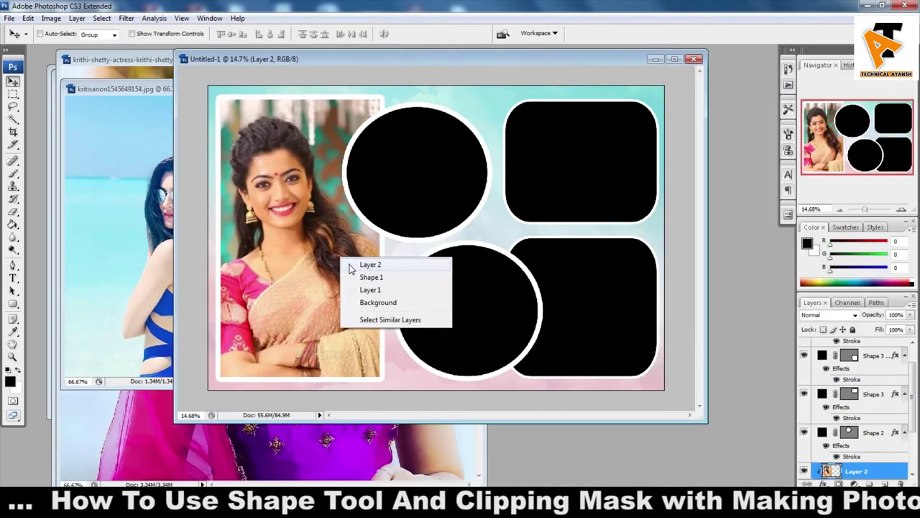
{"action": "left_click", "coordinate": [362, 268]}
{"action": "key", "text": "ctrl+m"}
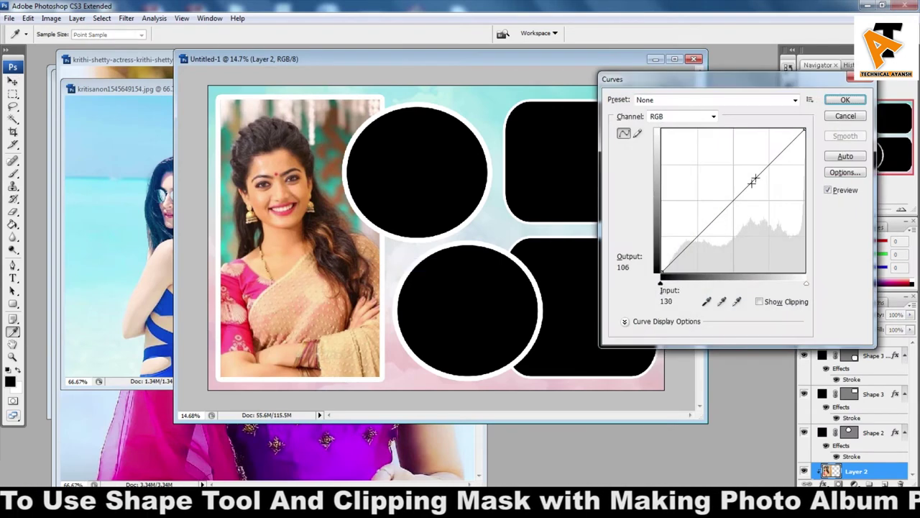
{"action": "left_click_drag", "start_coordinate": [758, 176], "coordinate": [757, 163]}
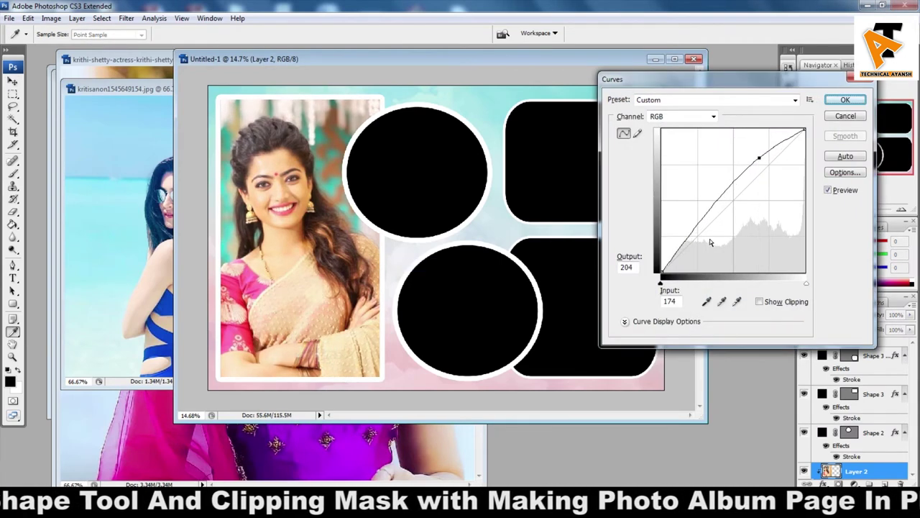
{"action": "left_click_drag", "start_coordinate": [699, 230], "coordinate": [700, 239]}
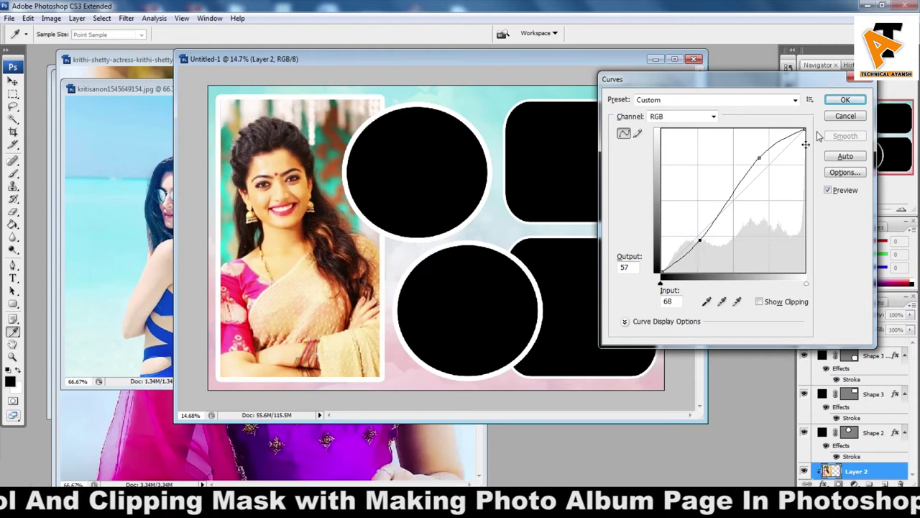
{"action": "left_click", "coordinate": [844, 100]}
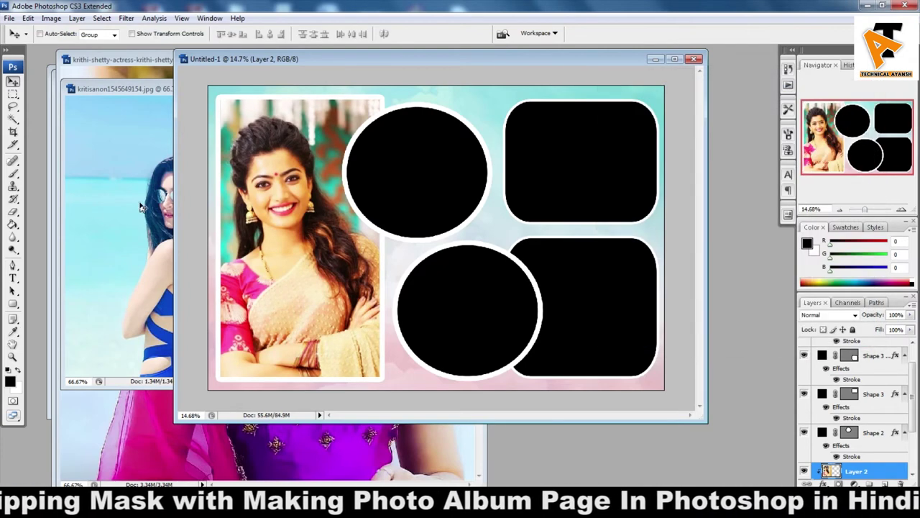
{"action": "left_click", "coordinate": [139, 205]}
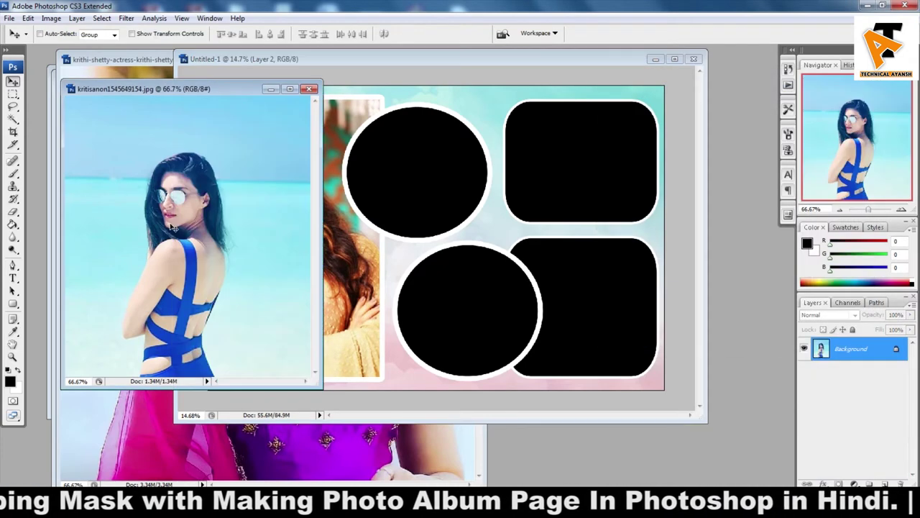
Select Shape 2 and drag the beach photo onto the upper circle
{"action": "left_click", "coordinate": [339, 176]}
{"action": "right_click", "coordinate": [400, 168]}
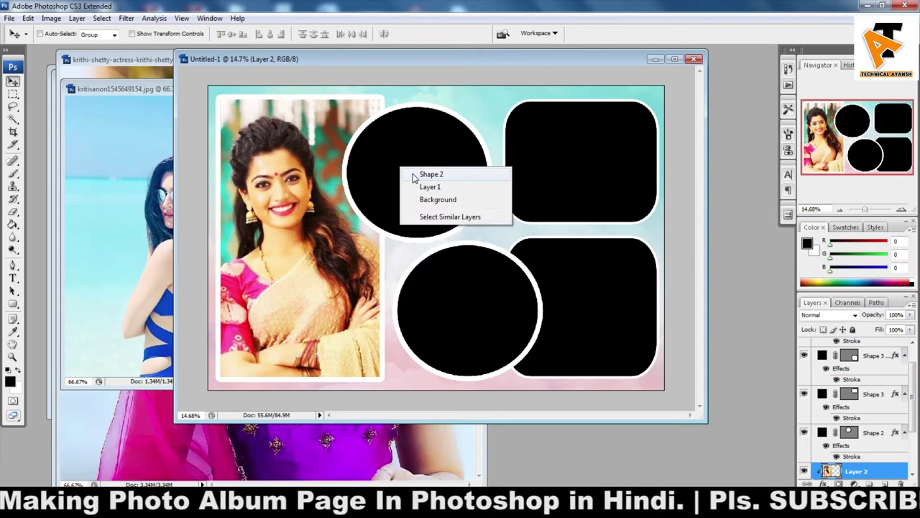
{"action": "left_click", "coordinate": [431, 175]}
{"action": "left_click", "coordinate": [132, 200]}
{"action": "mouse_move", "coordinate": [151, 213]}
{"action": "left_mouse_down"}
{"action": "mouse_move", "coordinate": [323, 204]}
{"action": "mouse_move", "coordinate": [394, 184]}
{"action": "left_mouse_up"}
{"action": "mouse_move", "coordinate": [396, 220]}
{"action": "left_mouse_down"}
{"action": "mouse_move", "coordinate": [396, 189]}
{"action": "mouse_move", "coordinate": [371, 166]}
{"action": "mouse_move", "coordinate": [450, 189]}
{"action": "mouse_move", "coordinate": [544, 258]}
{"action": "left_mouse_up"}
Position the beach photo, clip Layer 3 to the circle, and centre the woman
{"action": "key", "text": "ctrl+t"}
{"action": "left_click_drag", "start_coordinate": [469, 176], "coordinate": [453, 174]}
{"action": "key", "text": "Return"}
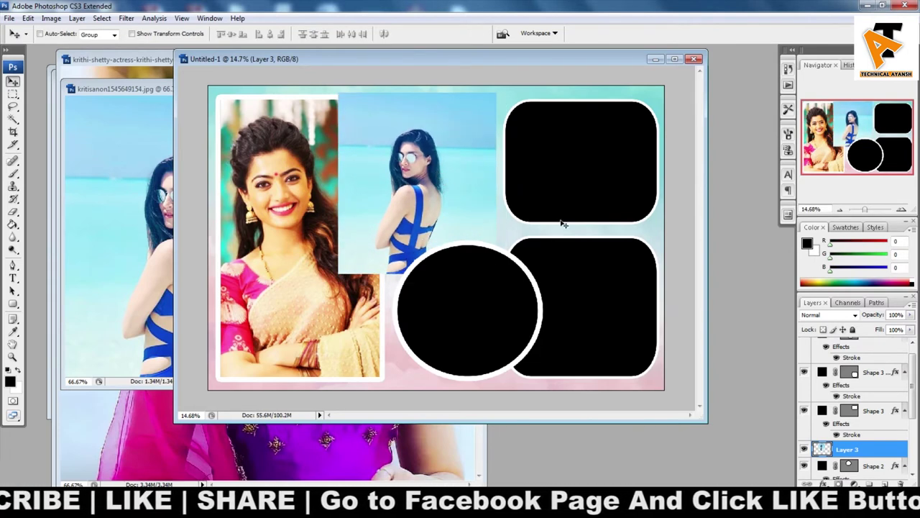
{"action": "right_click", "coordinate": [897, 452]}
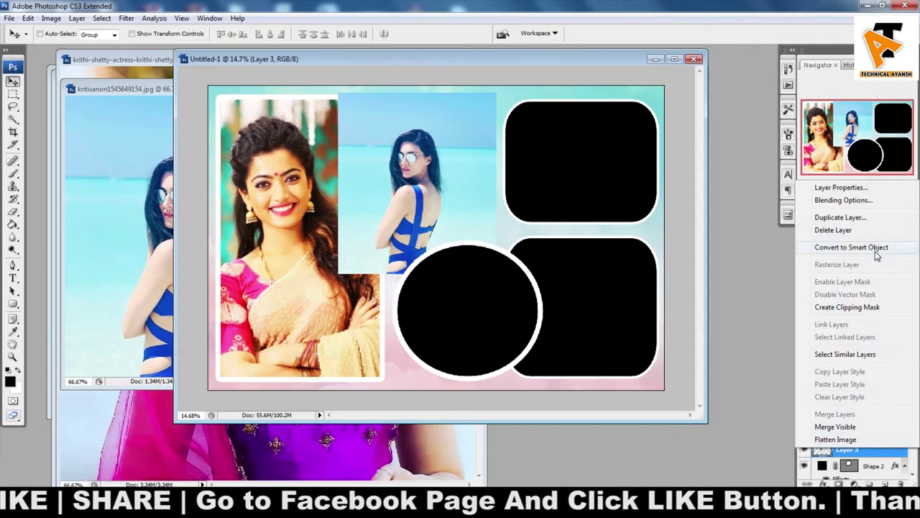
{"action": "left_click", "coordinate": [871, 308]}
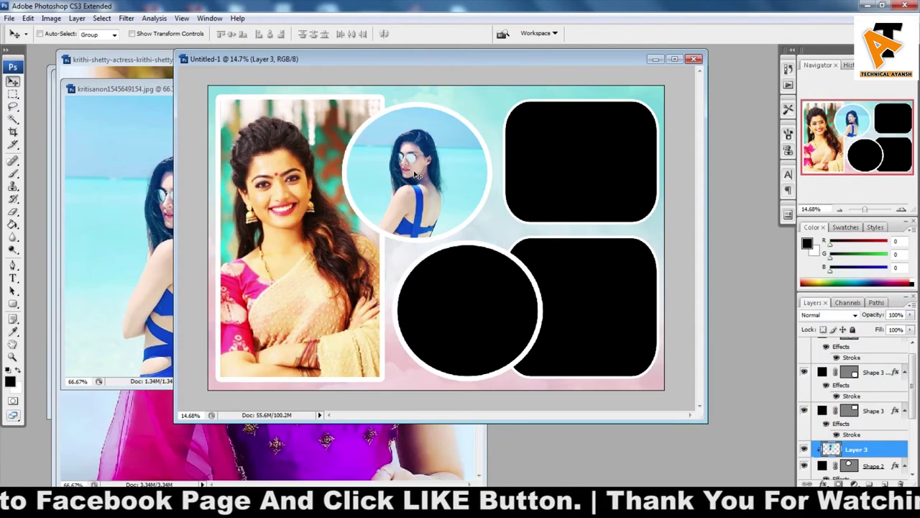
{"action": "left_click_drag", "start_coordinate": [424, 176], "coordinate": [428, 167]}
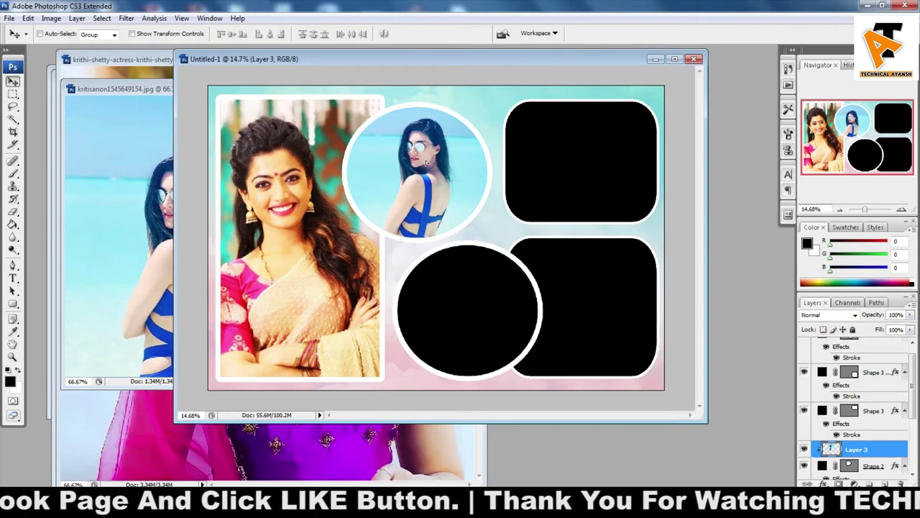
{"action": "left_click", "coordinate": [97, 204]}
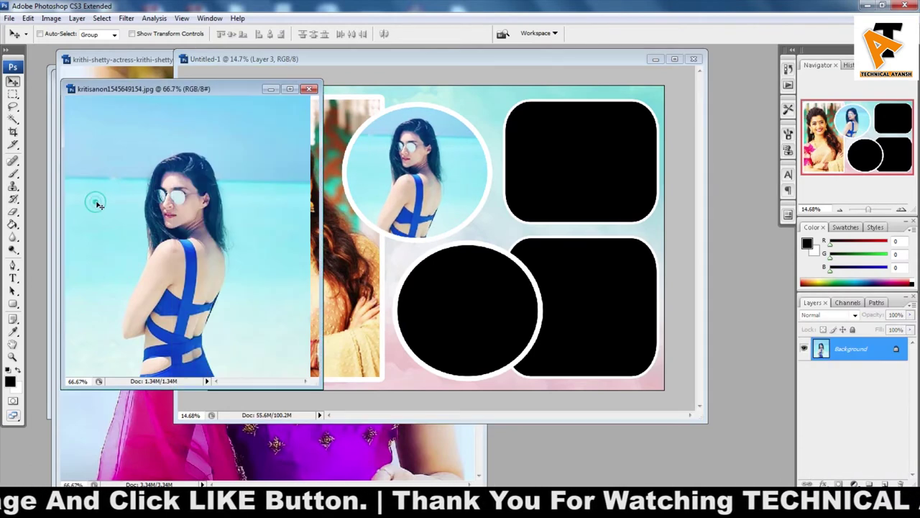
Close the beach source photo without saving and select the Shape 3 frame layer
{"action": "left_click", "coordinate": [309, 89]}
{"action": "left_click", "coordinate": [461, 200]}
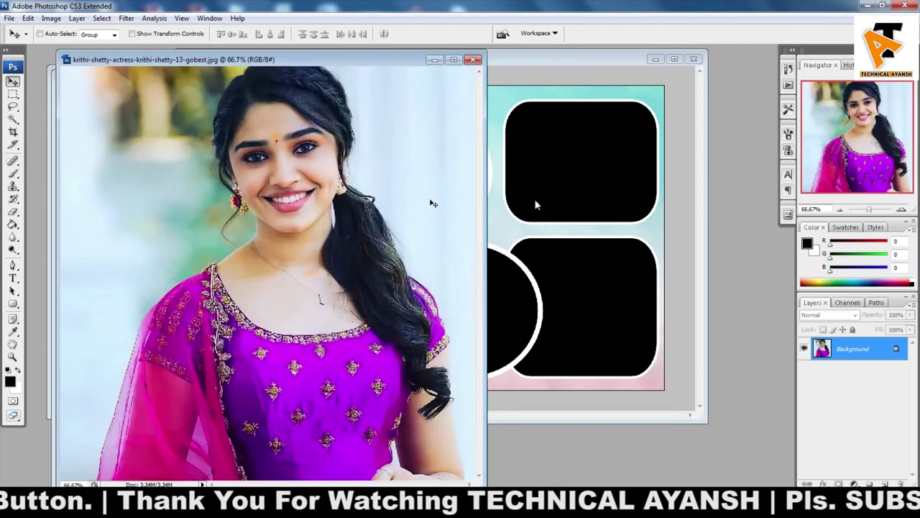
{"action": "left_click_drag", "start_coordinate": [293, 194], "coordinate": [536, 205]}
{"action": "right_click", "coordinate": [552, 174]}
{"action": "left_click", "coordinate": [565, 178]}
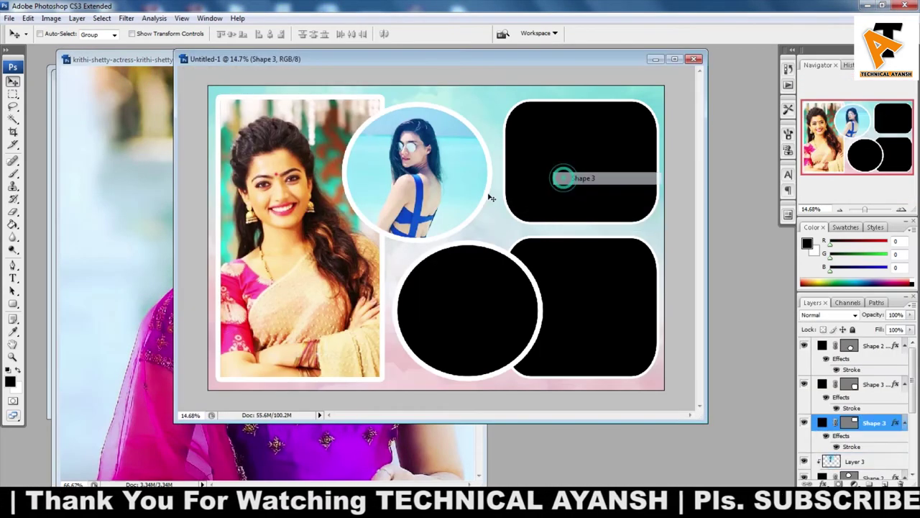
Bring the purple-dress photo in and enlarge it over the top-right frame
{"action": "left_click", "coordinate": [135, 196]}
{"action": "mouse_move", "coordinate": [286, 207]}
{"action": "left_mouse_down"}
{"action": "mouse_move", "coordinate": [523, 199]}
{"action": "mouse_move", "coordinate": [545, 167]}
{"action": "mouse_move", "coordinate": [584, 140]}
{"action": "left_mouse_up"}
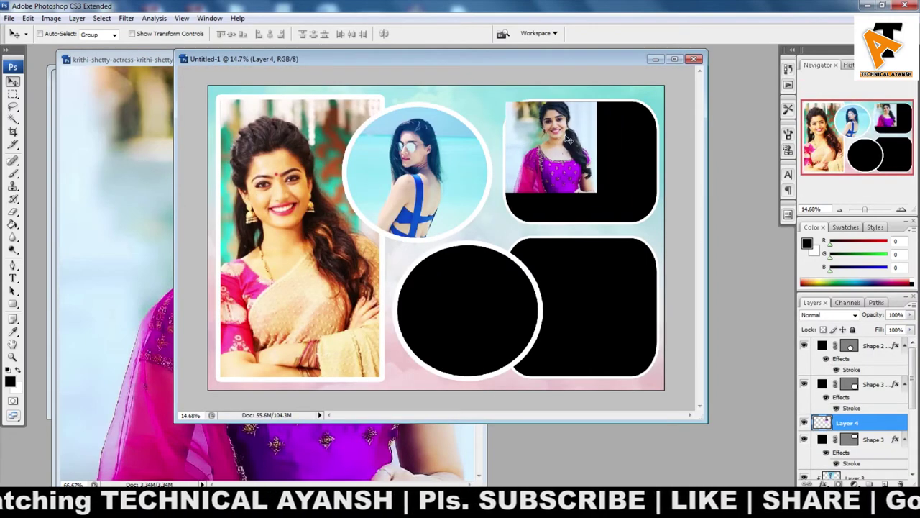
{"action": "key", "text": "ctrl+t"}
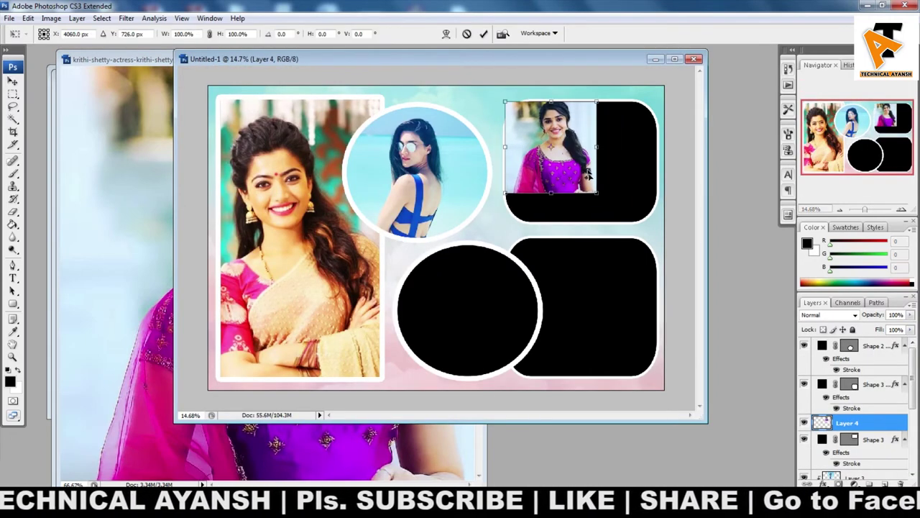
{"action": "left_click_drag", "start_coordinate": [598, 194], "coordinate": [660, 255]}
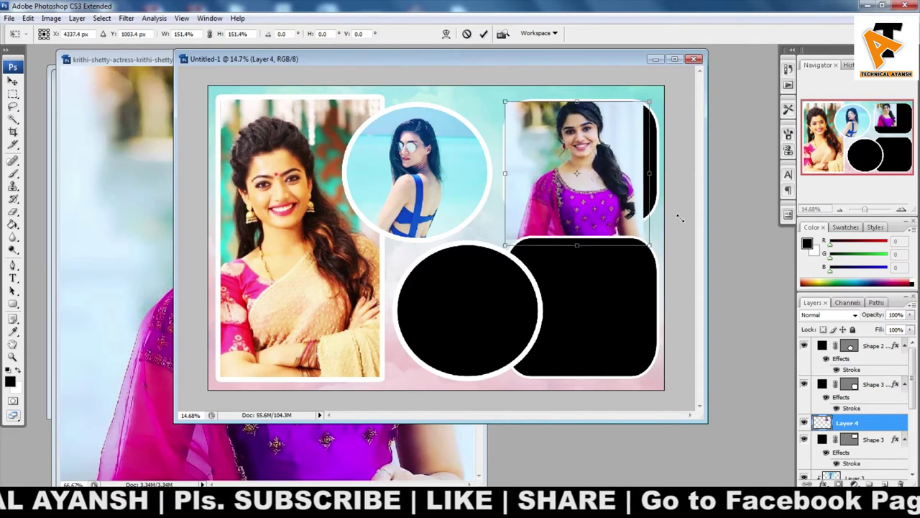
{"action": "left_click_drag", "start_coordinate": [638, 144], "coordinate": [634, 134]}
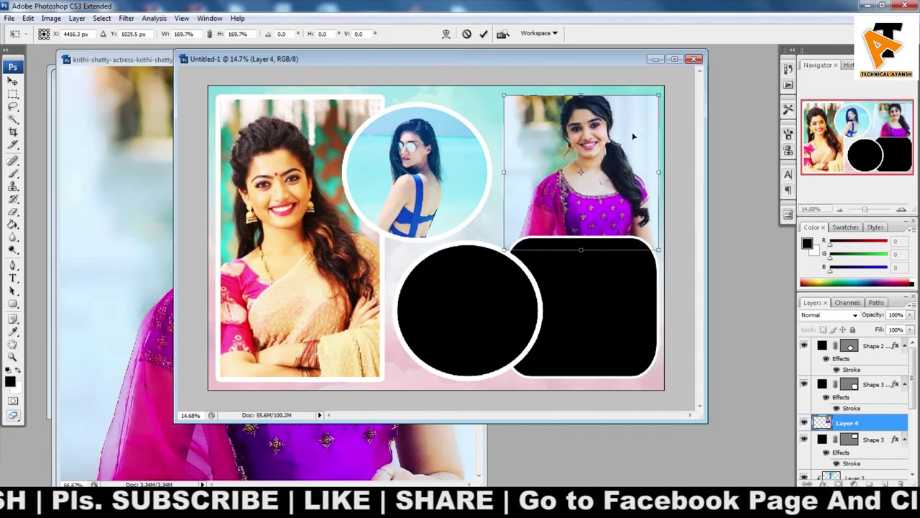
{"action": "key", "text": "Return"}
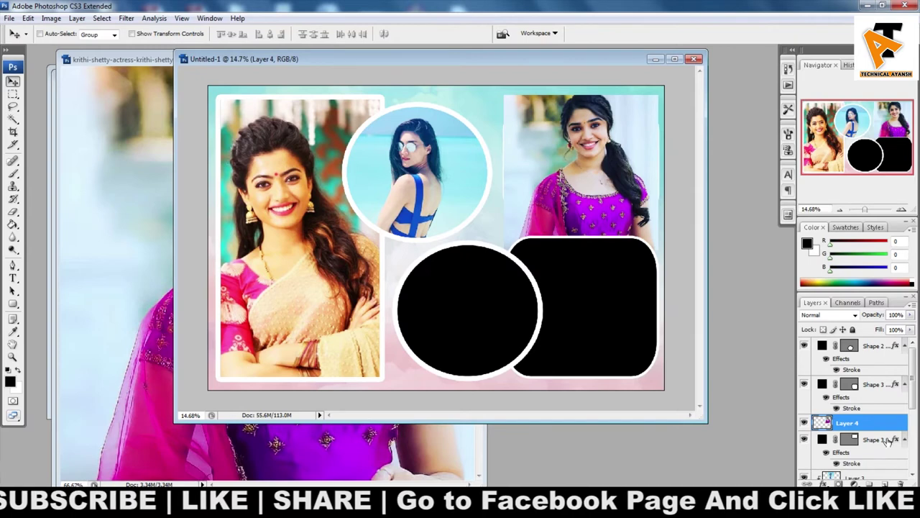
Clip Layer 4 to the rounded frame, reposition it, and select Shape 2 copy
{"action": "right_click", "coordinate": [890, 426]}
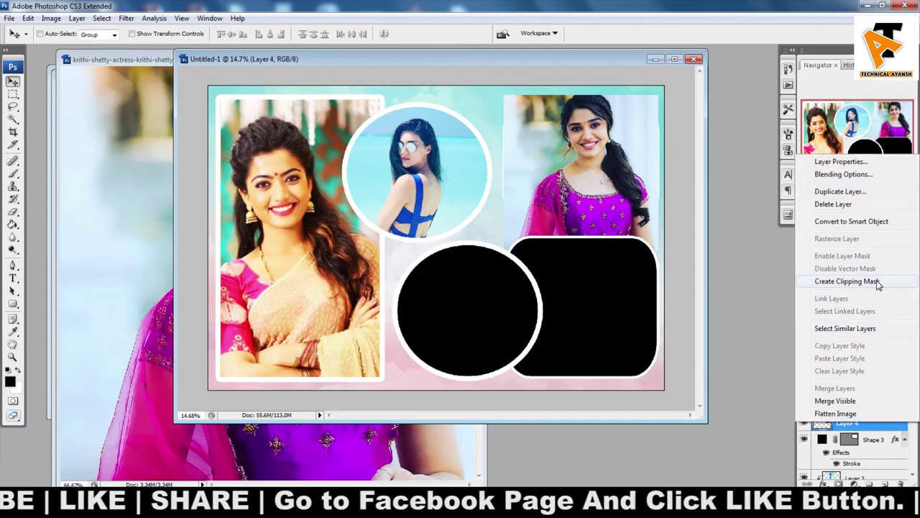
{"action": "left_click", "coordinate": [877, 282]}
{"action": "right_click", "coordinate": [627, 144]}
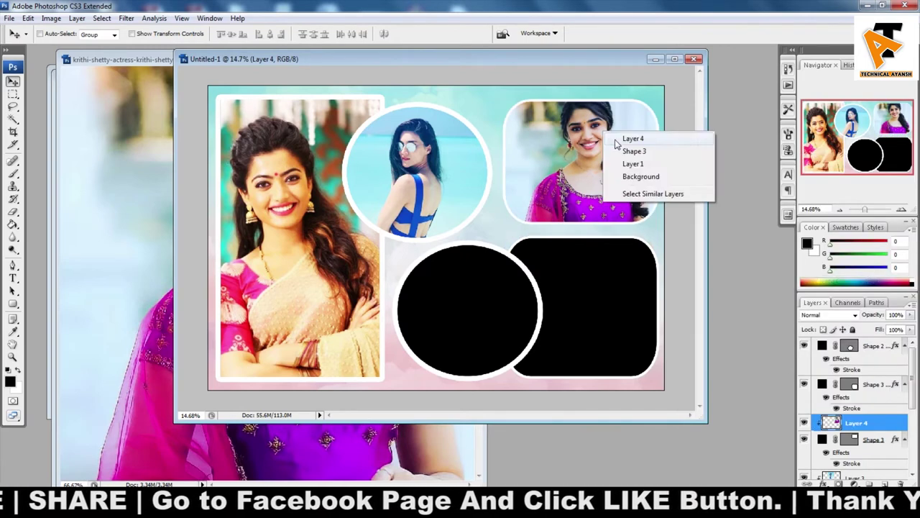
{"action": "left_click", "coordinate": [627, 138]}
{"action": "left_click_drag", "start_coordinate": [622, 140], "coordinate": [613, 152]}
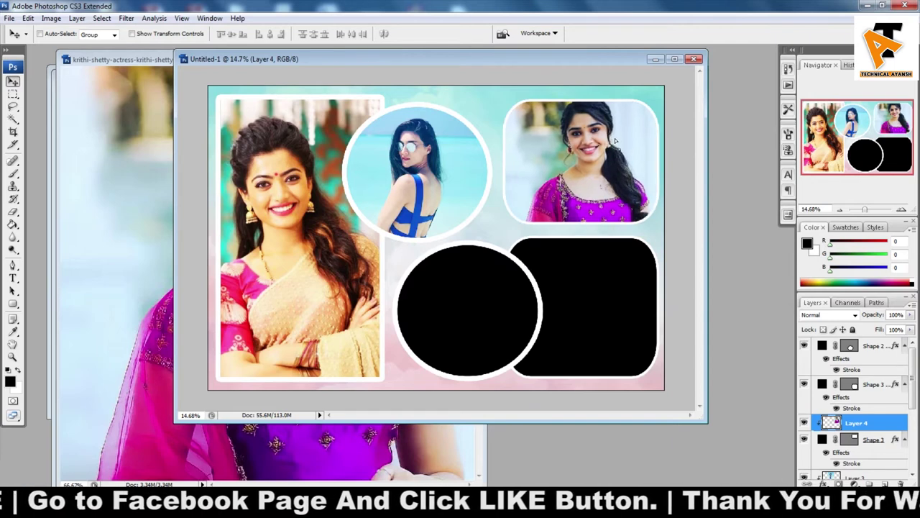
{"action": "right_click", "coordinate": [444, 287]}
{"action": "left_click", "coordinate": [460, 292]}
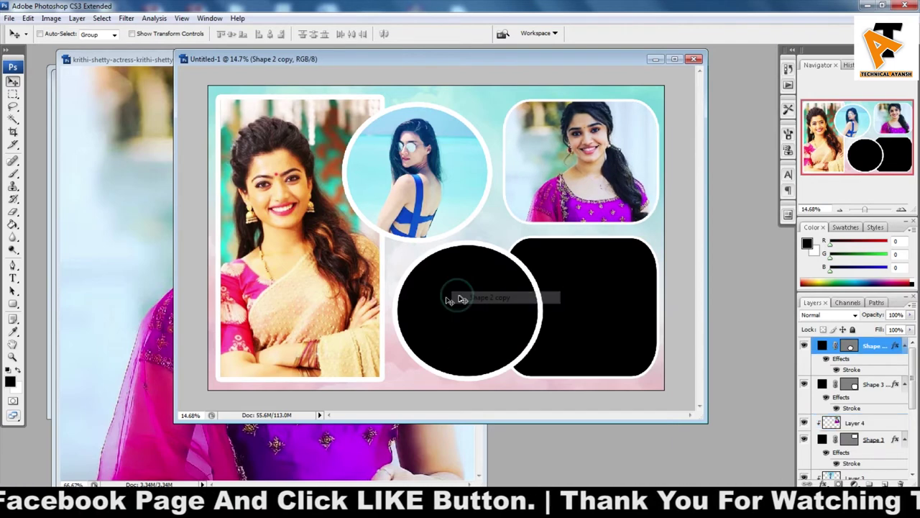
Close the purple-dress photo, and close the beach photo without saving
{"action": "left_click", "coordinate": [111, 264]}
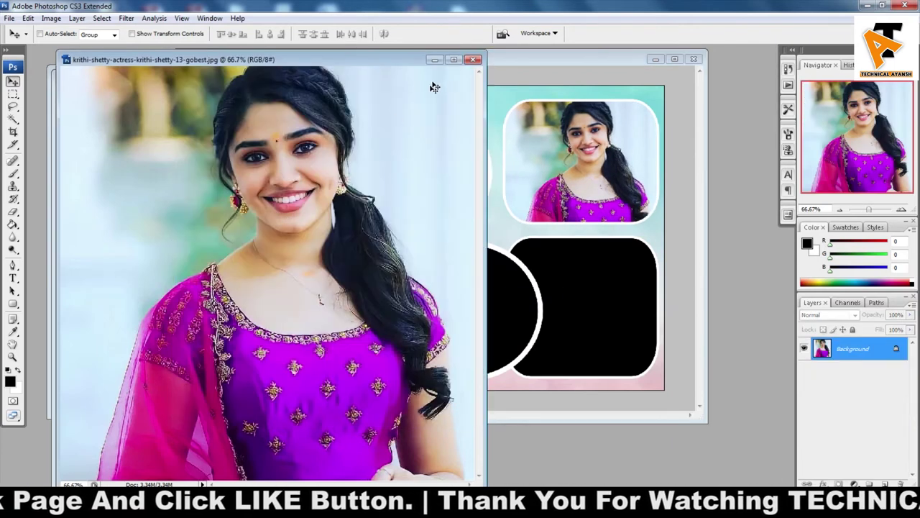
{"action": "left_click", "coordinate": [464, 61]}
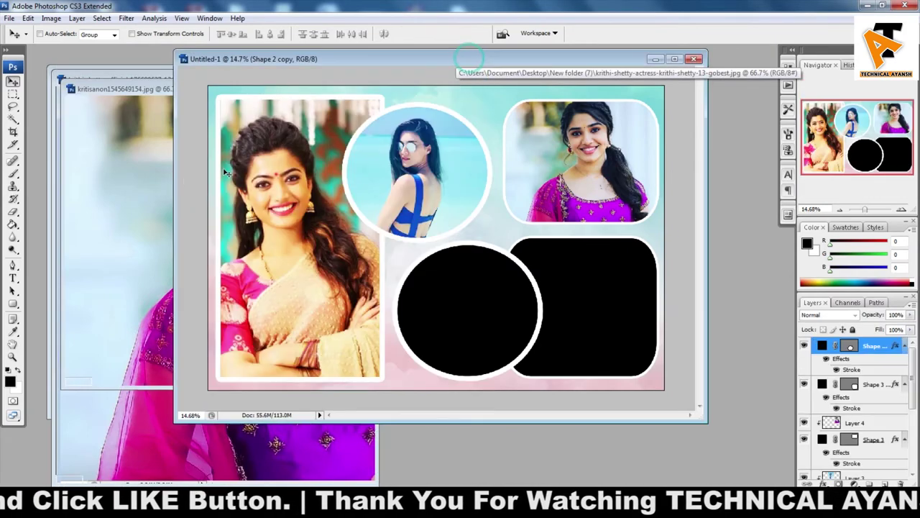
{"action": "left_click", "coordinate": [103, 185]}
{"action": "left_click", "coordinate": [309, 88]}
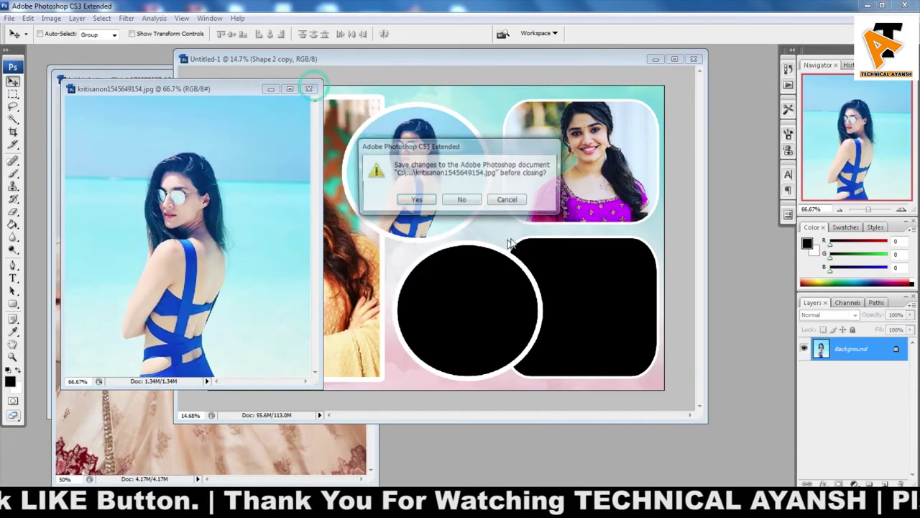
{"action": "left_click", "coordinate": [463, 201]}
Bring the cream-gown photo into the collage over the lower circle and enlarge it
{"action": "left_click", "coordinate": [160, 220]}
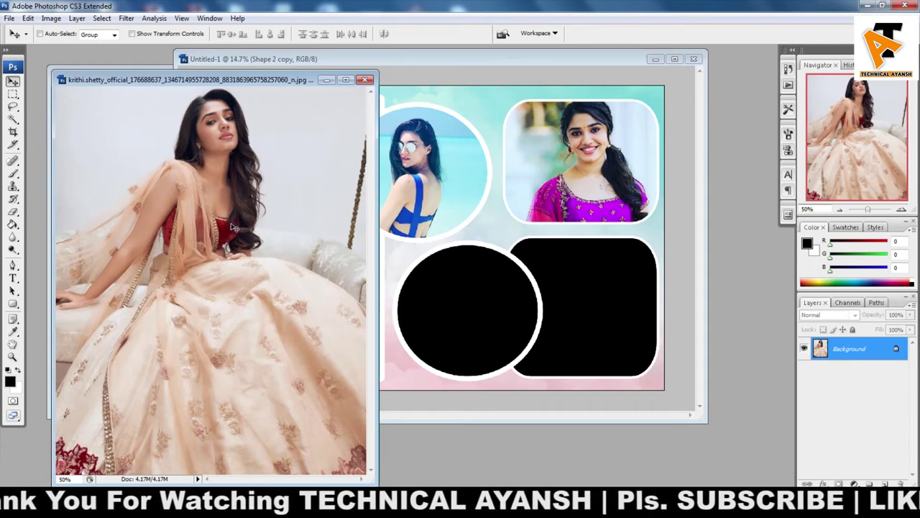
{"action": "left_click_drag", "start_coordinate": [213, 201], "coordinate": [495, 295]}
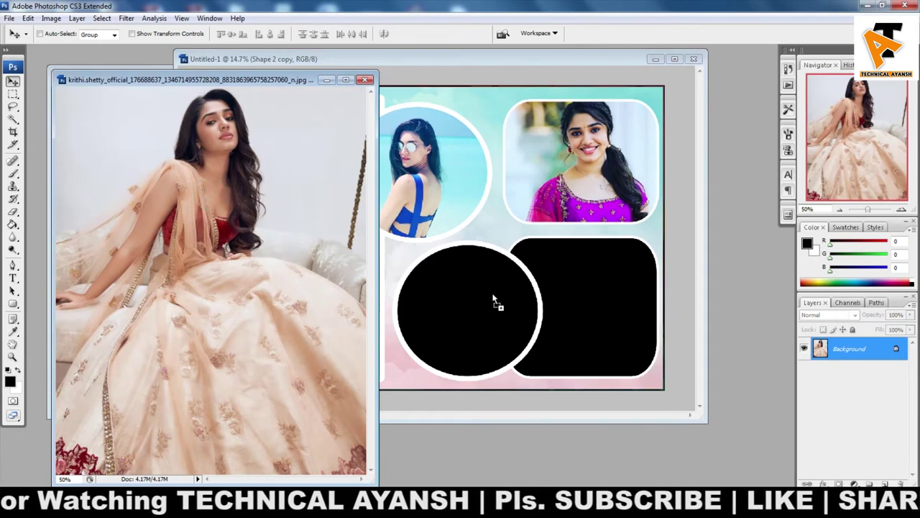
{"action": "left_click_drag", "start_coordinate": [493, 295], "coordinate": [453, 276]}
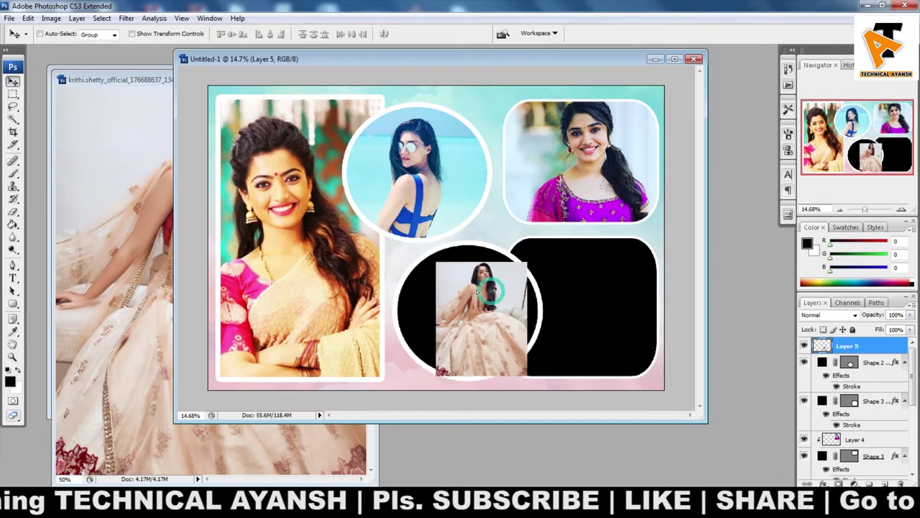
{"action": "key", "text": "ctrl+t"}
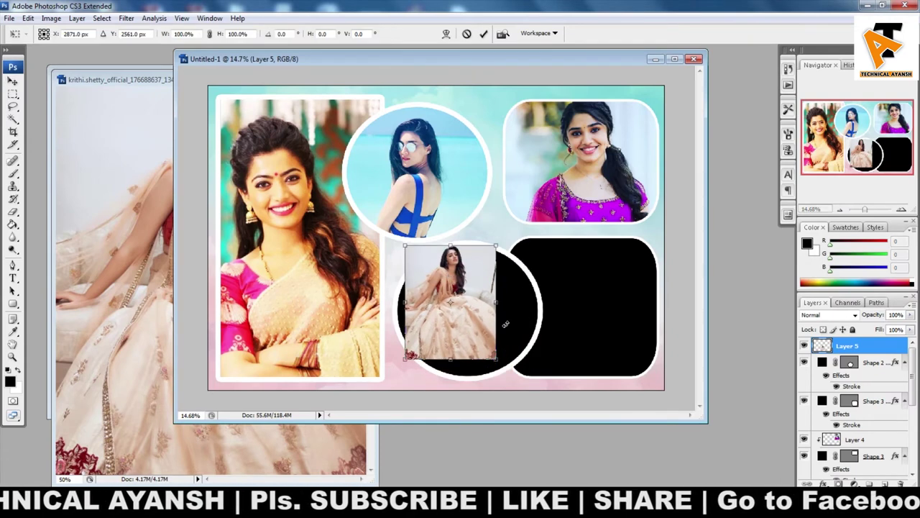
{"action": "left_click_drag", "start_coordinate": [495, 360], "coordinate": [570, 411]}
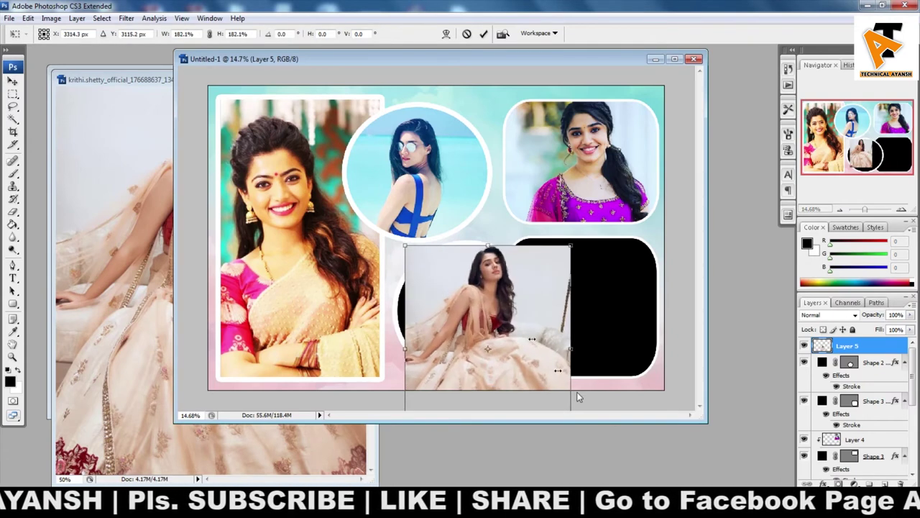
{"action": "mouse_move", "coordinate": [522, 287]}
{"action": "left_mouse_down"}
{"action": "mouse_move", "coordinate": [501, 291]}
{"action": "mouse_move", "coordinate": [499, 280]}
{"action": "left_mouse_up"}
{"action": "double_click", "coordinate": [499, 281]}
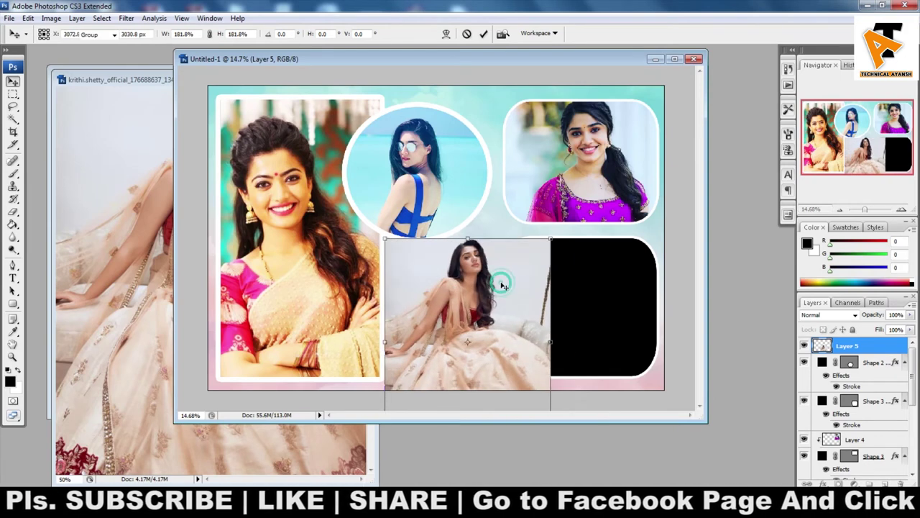
Clip Layer 5 to the lower circle, shift it down, and close the source photo
{"action": "right_click", "coordinate": [884, 347]}
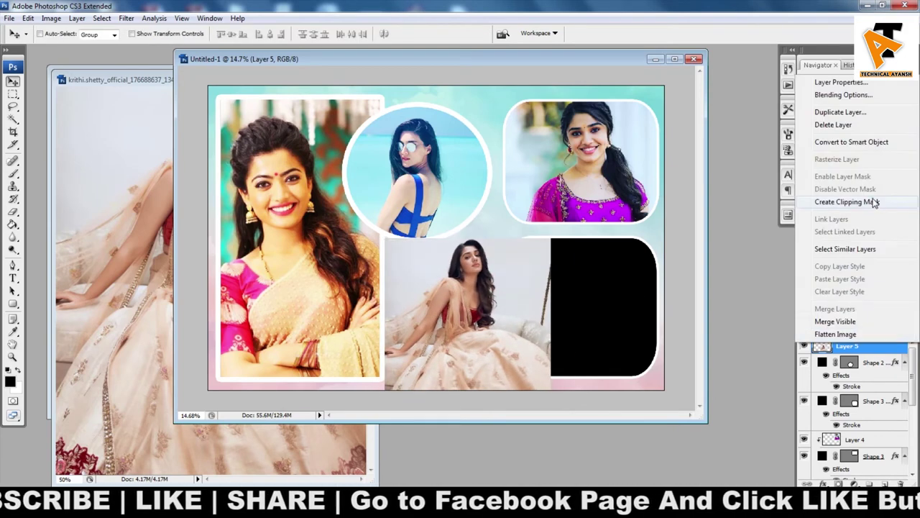
{"action": "left_click", "coordinate": [873, 199]}
{"action": "left_click_drag", "start_coordinate": [476, 287], "coordinate": [476, 293]}
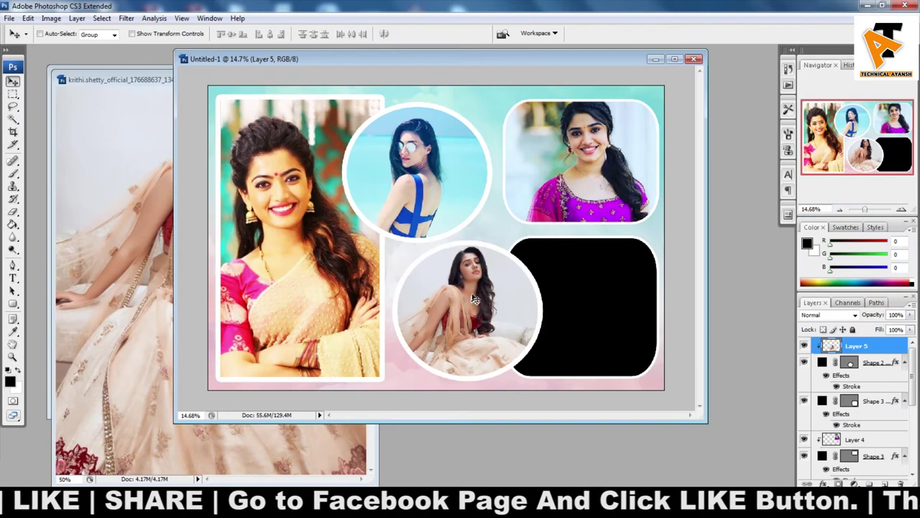
{"action": "left_click", "coordinate": [125, 203]}
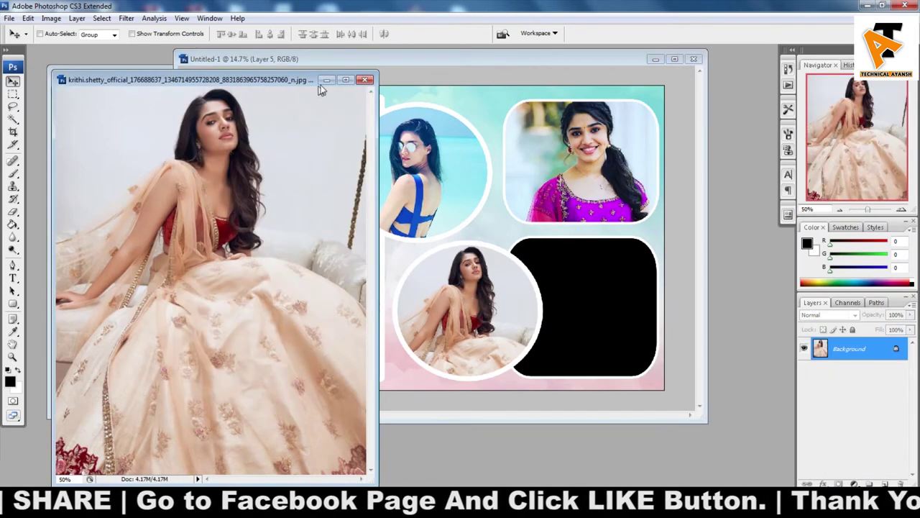
{"action": "left_click", "coordinate": [367, 81]}
Select the Shape 3 copy layer and drop the pink-outfit photo onto the bottom-right frame
{"action": "left_click", "coordinate": [128, 133]}
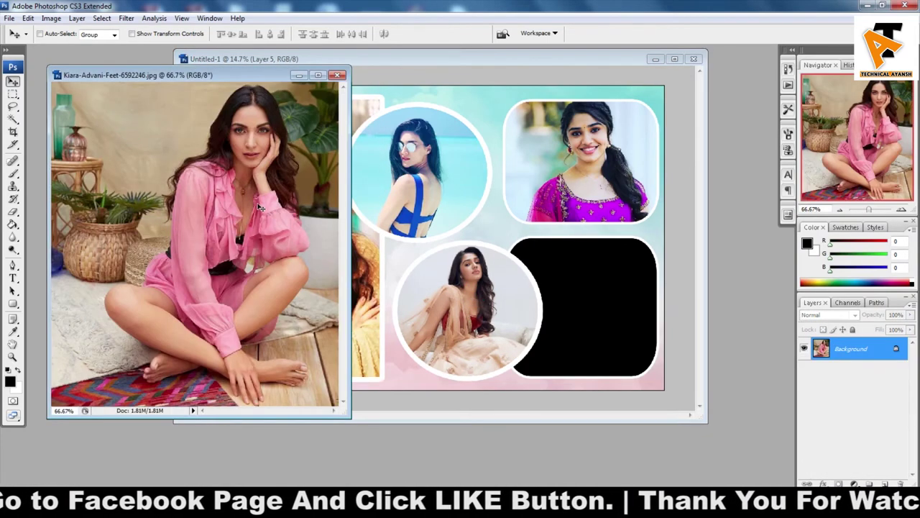
{"action": "left_click", "coordinate": [543, 253]}
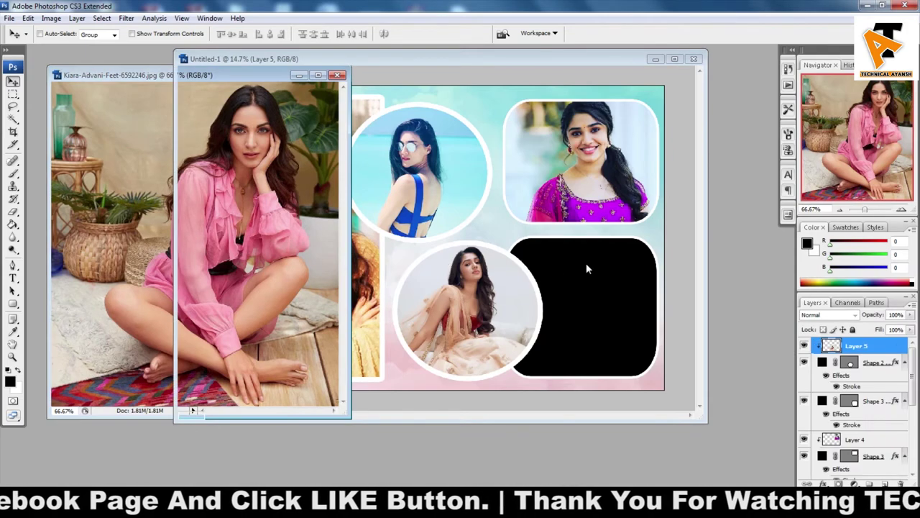
{"action": "right_click", "coordinate": [588, 263]}
{"action": "left_click", "coordinate": [611, 271]}
{"action": "left_click", "coordinate": [134, 223]}
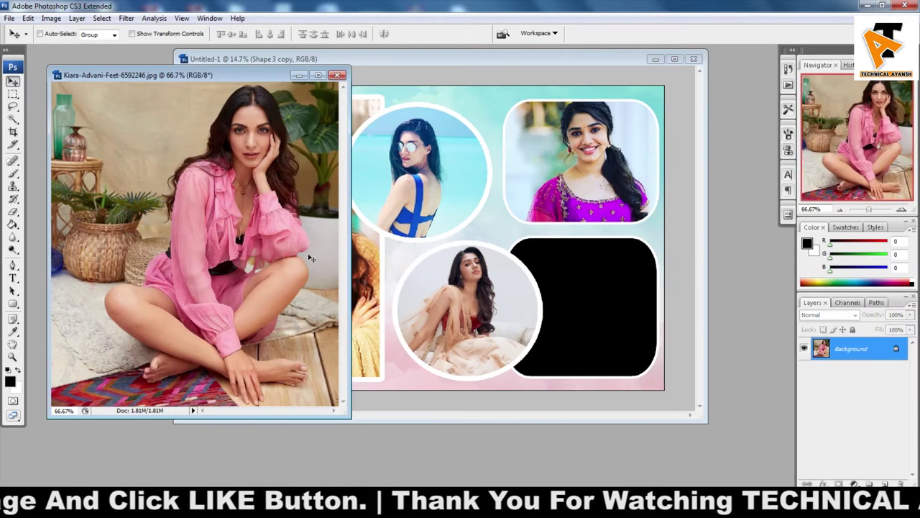
{"action": "mouse_move", "coordinate": [134, 224]}
{"action": "left_mouse_down"}
{"action": "mouse_move", "coordinate": [613, 277]}
{"action": "mouse_move", "coordinate": [547, 274]}
{"action": "left_mouse_up"}
Scale Layer 6 to 247.5%, clip it to the rounded frame, and nudge it left
{"action": "key", "text": "ctrl+t"}
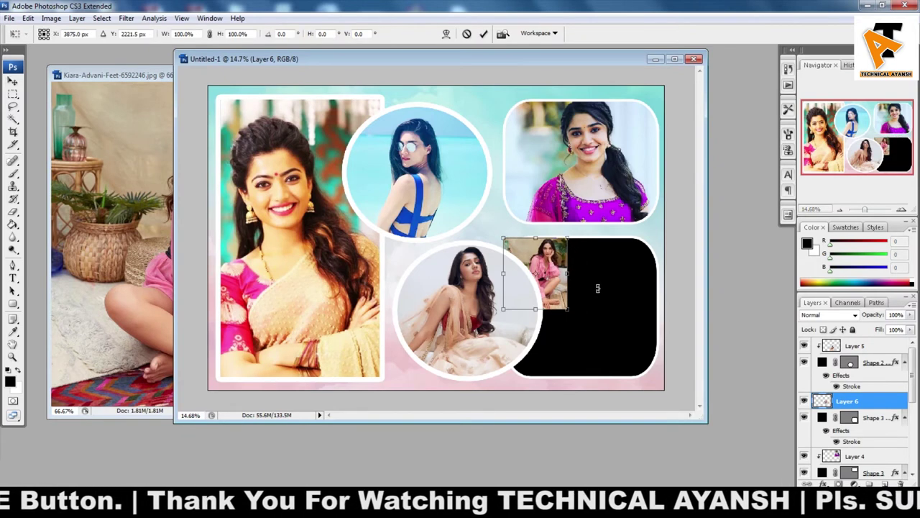
{"action": "left_click_drag", "start_coordinate": [568, 309], "coordinate": [660, 410]}
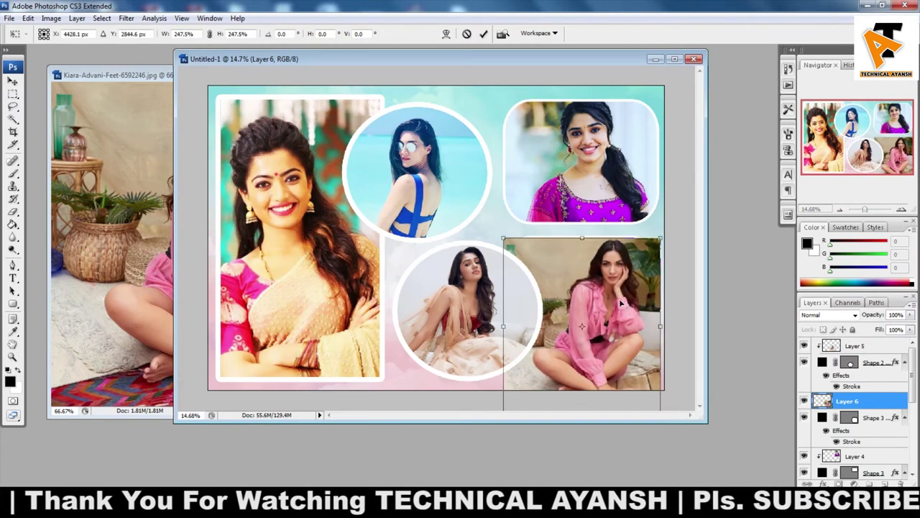
{"action": "double_click", "coordinate": [620, 273]}
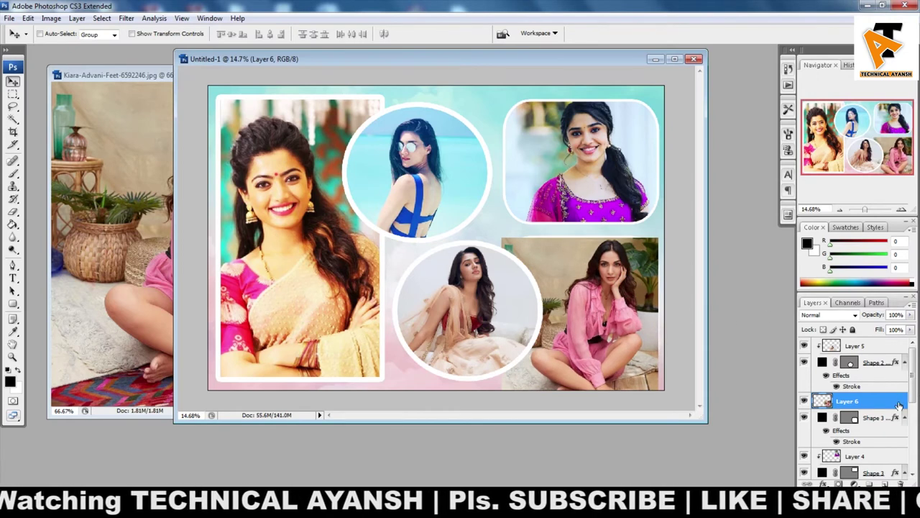
{"action": "right_click", "coordinate": [899, 407]}
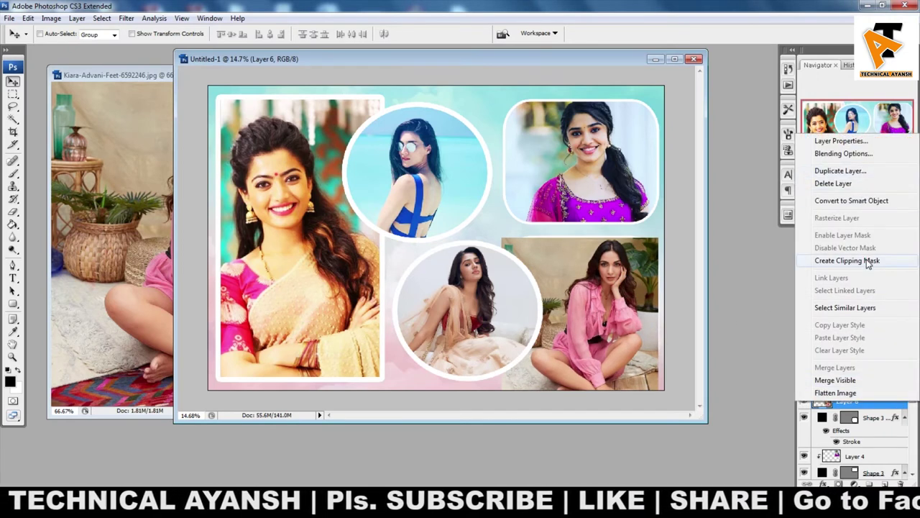
{"action": "left_click", "coordinate": [868, 261]}
{"action": "right_click", "coordinate": [614, 289]}
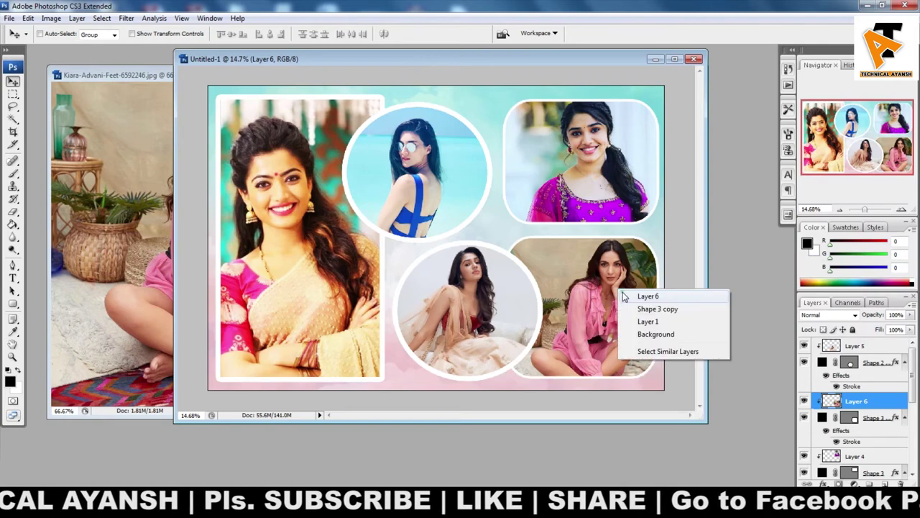
{"action": "left_click", "coordinate": [633, 297]}
{"action": "left_click_drag", "start_coordinate": [638, 287], "coordinate": [632, 287]}
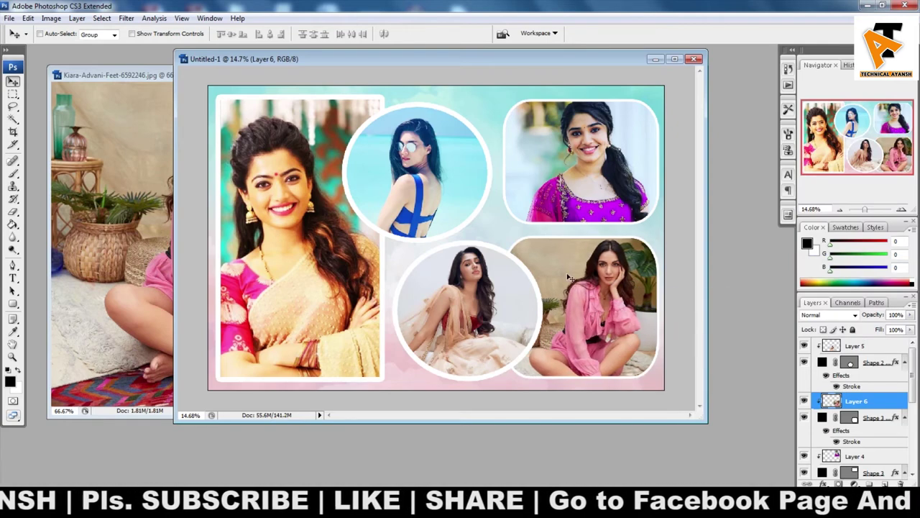
Maximize the collage window and zoom in so the collage shows larger
{"action": "double_click", "coordinate": [575, 70]}
{"action": "key", "text": "ctrl+0"}
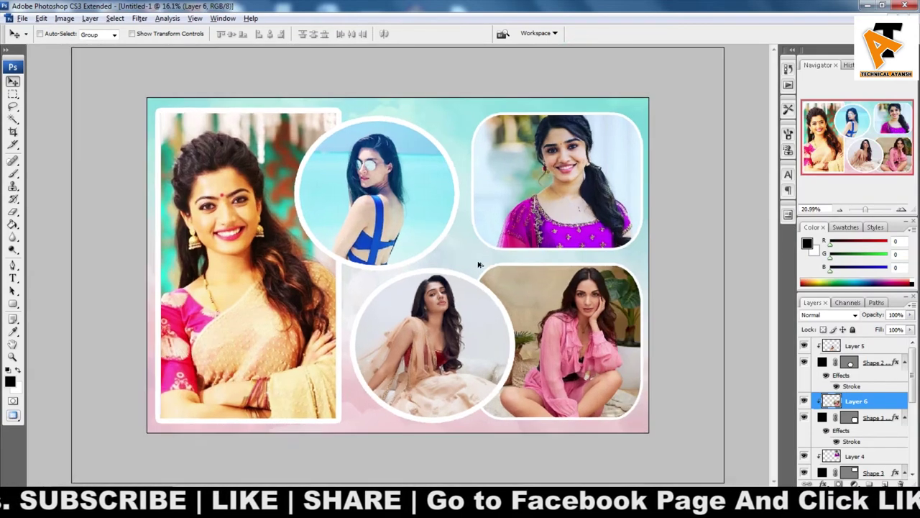
{"action": "scroll", "coordinate": [452, 266], "scroll_direction": "up", "scroll_amount": 1}
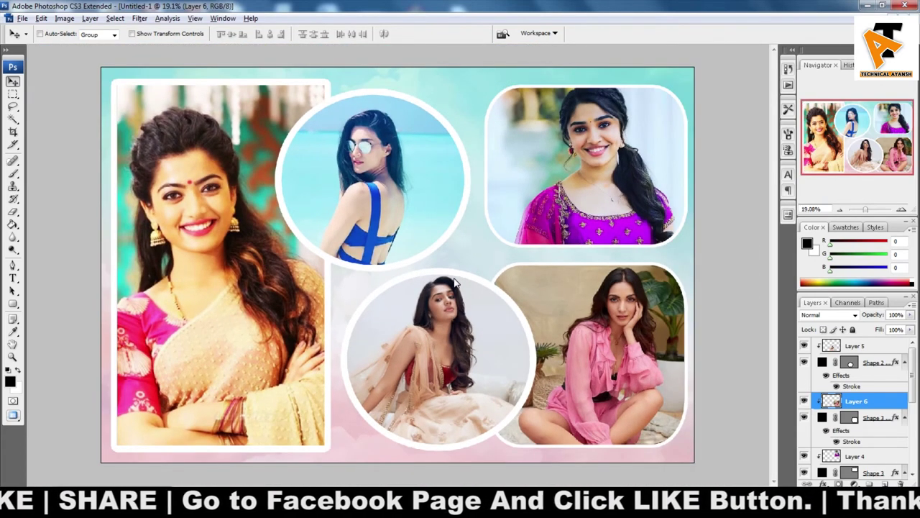
Check the layers under the top circle, ending with Layer 3 active
{"action": "right_click", "coordinate": [458, 224]}
{"action": "left_click", "coordinate": [492, 240]}
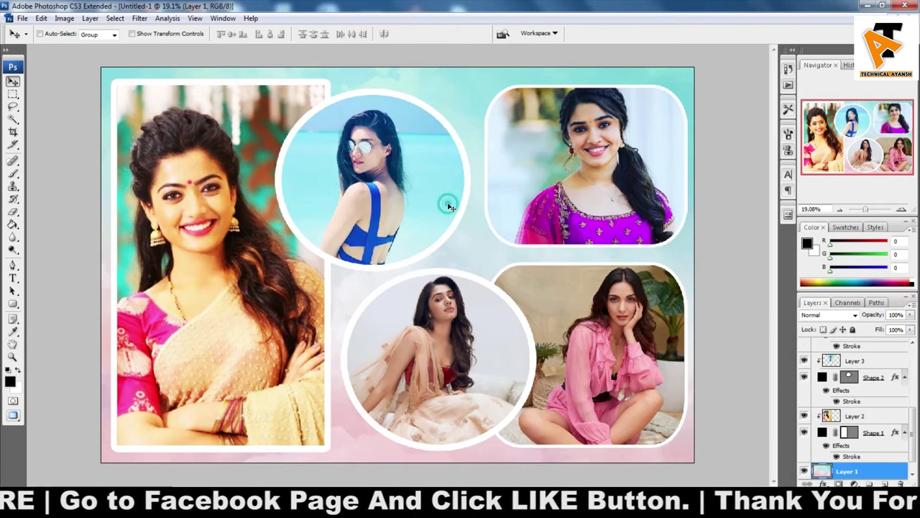
{"action": "right_click", "coordinate": [454, 200]}
{"action": "left_click", "coordinate": [472, 204]}
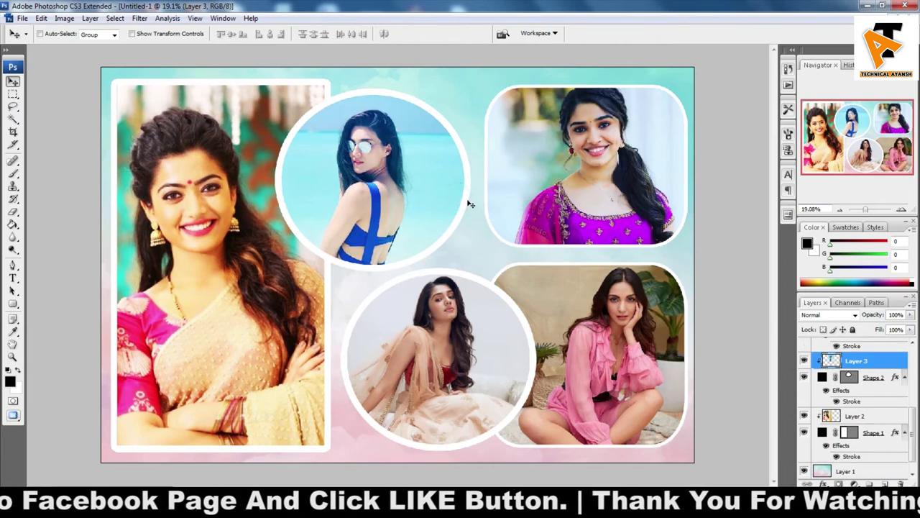
{"action": "left_click", "coordinate": [897, 379]}
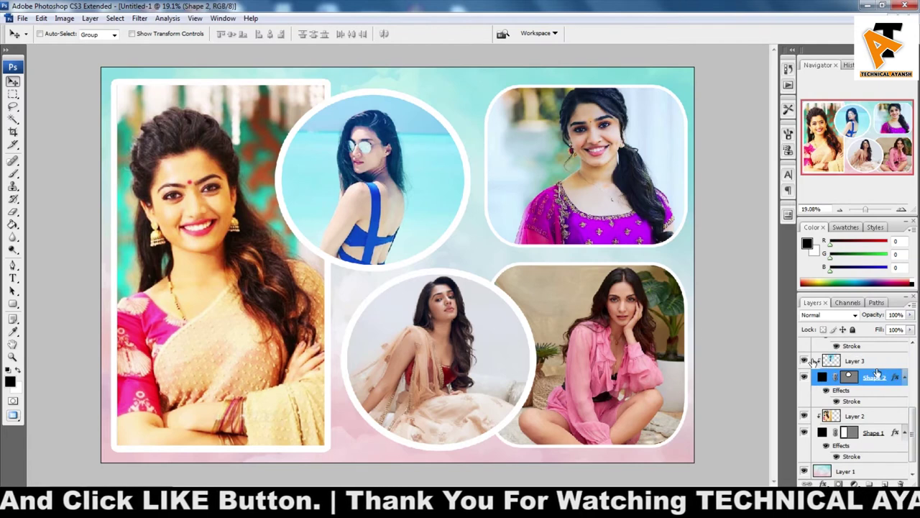
{"action": "right_click", "coordinate": [467, 211]}
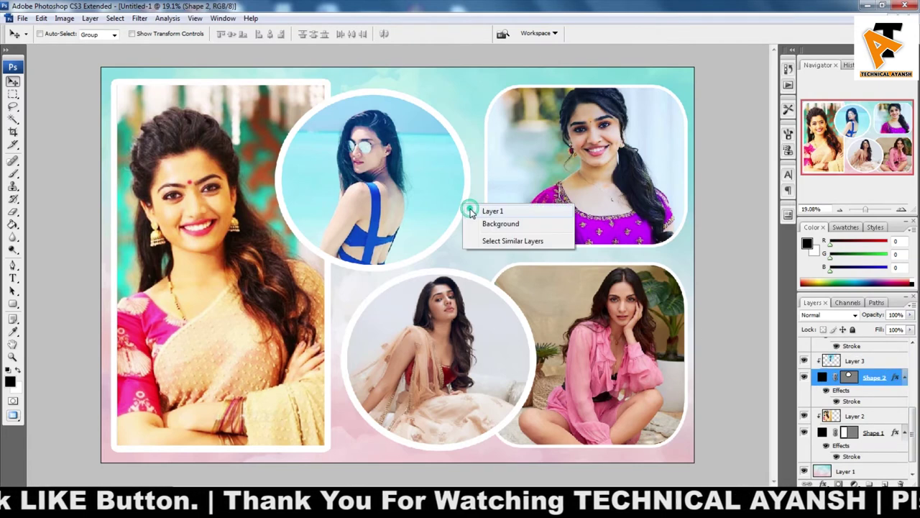
{"action": "left_click", "coordinate": [491, 213]}
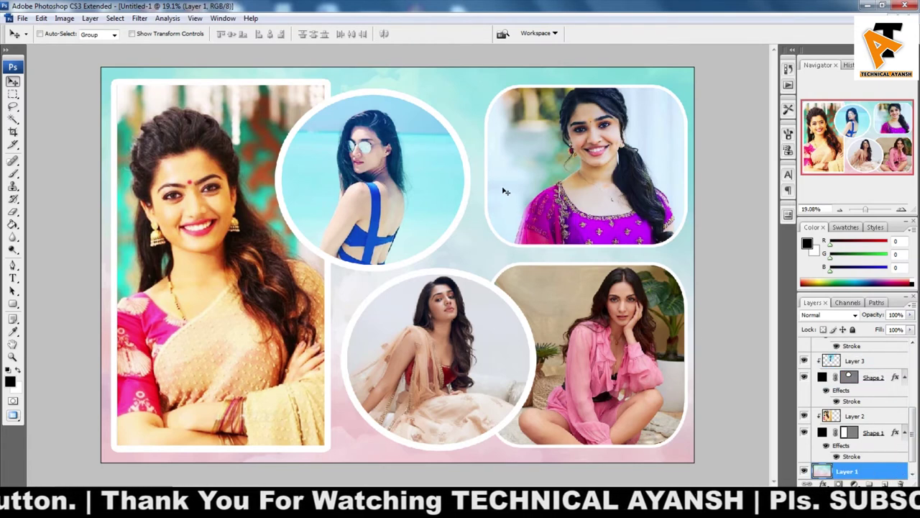
{"action": "right_click", "coordinate": [466, 187]}
{"action": "left_click", "coordinate": [483, 192]}
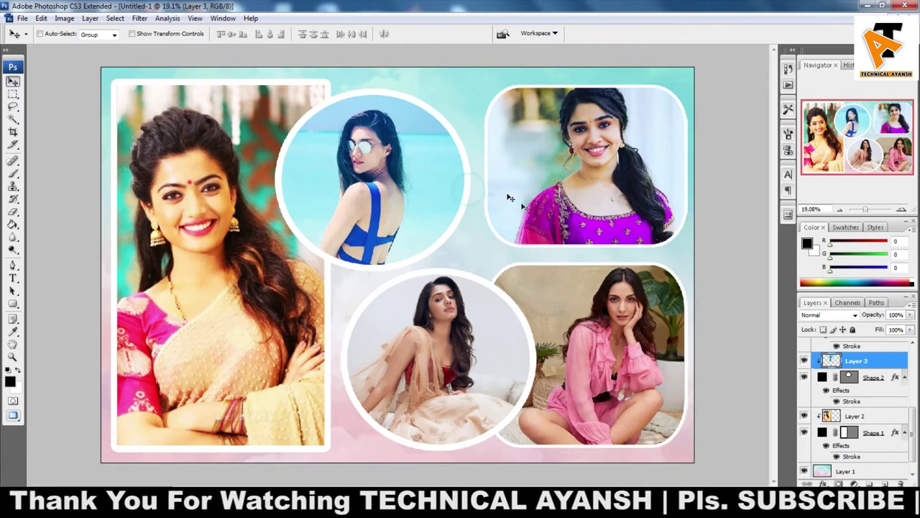
Give Shape 2 a drop shadow: distance 19, spread 72%, size 114 px, lower opacity
{"action": "double_click", "coordinate": [894, 378]}
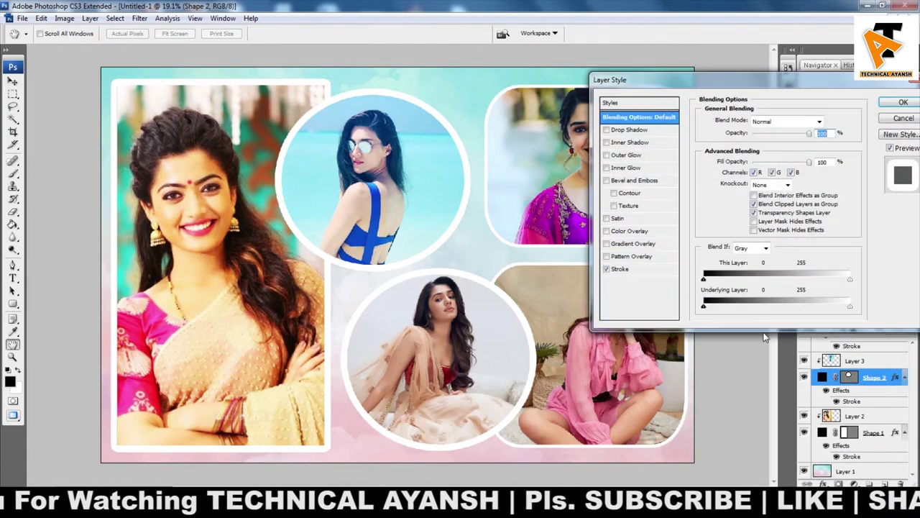
{"action": "left_click", "coordinate": [624, 131]}
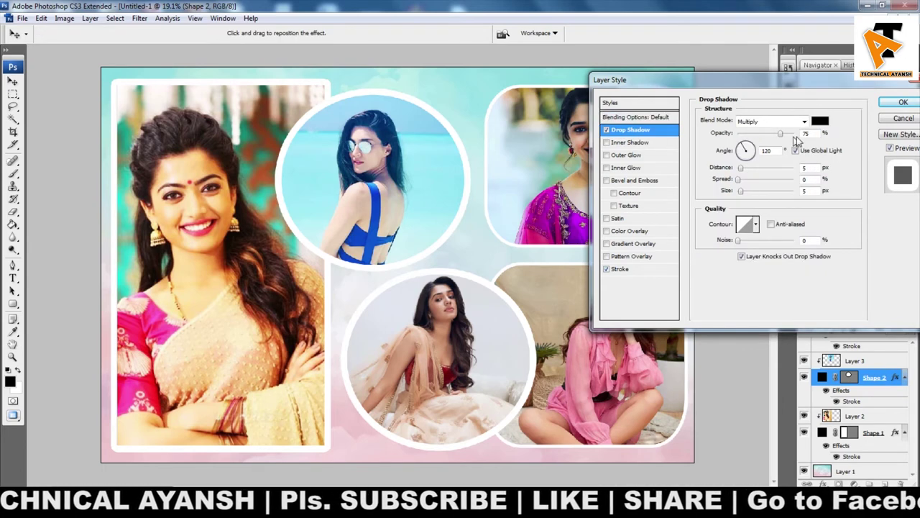
{"action": "left_click", "coordinate": [782, 137]}
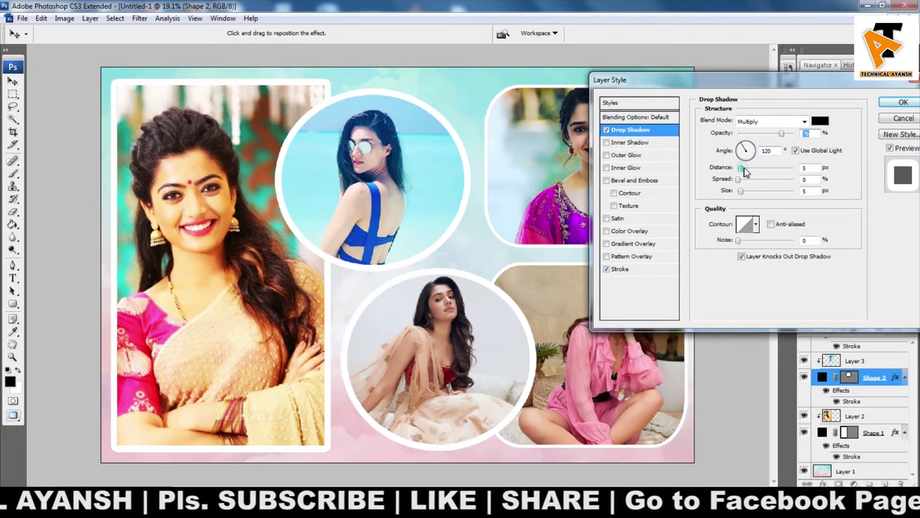
{"action": "left_click_drag", "start_coordinate": [742, 168], "coordinate": [774, 168]}
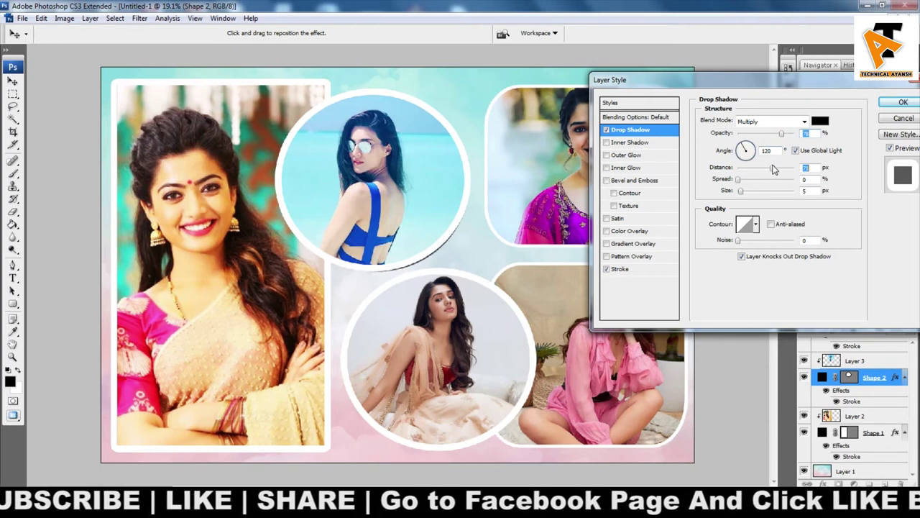
{"action": "left_click_drag", "start_coordinate": [782, 134], "coordinate": [789, 134]}
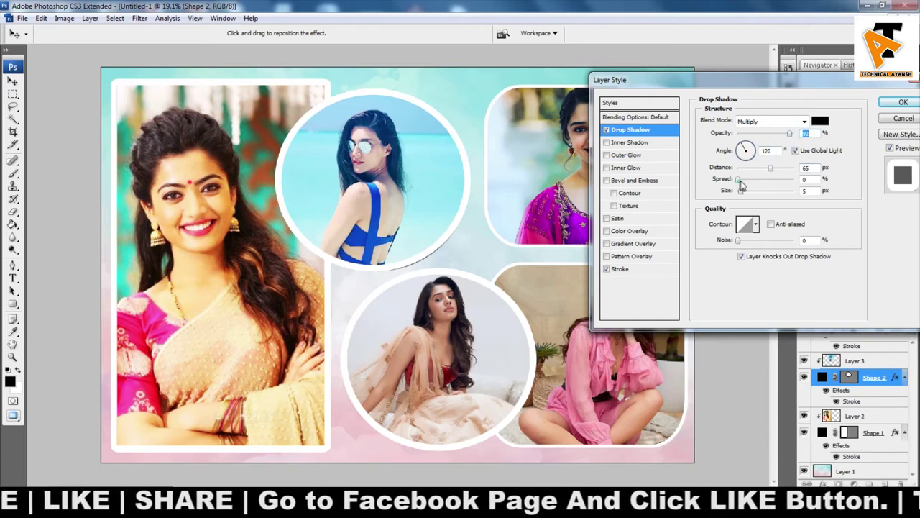
{"action": "mouse_move", "coordinate": [740, 181]}
{"action": "left_mouse_down"}
{"action": "mouse_move", "coordinate": [755, 178]}
{"action": "mouse_move", "coordinate": [756, 193]}
{"action": "mouse_move", "coordinate": [778, 172]}
{"action": "left_mouse_up"}
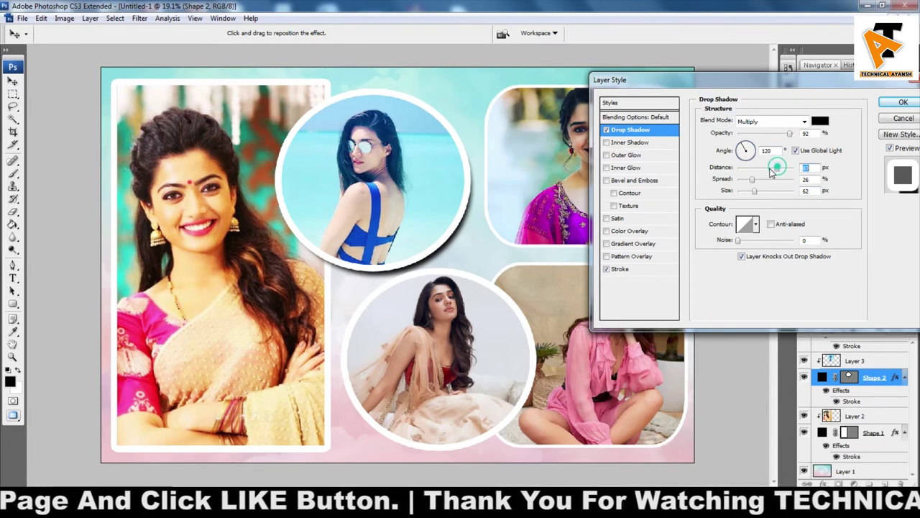
{"action": "mouse_move", "coordinate": [777, 172]}
{"action": "left_mouse_down"}
{"action": "mouse_move", "coordinate": [703, 176]}
{"action": "mouse_move", "coordinate": [795, 179]}
{"action": "mouse_move", "coordinate": [765, 193]}
{"action": "mouse_move", "coordinate": [749, 170]}
{"action": "left_mouse_up"}
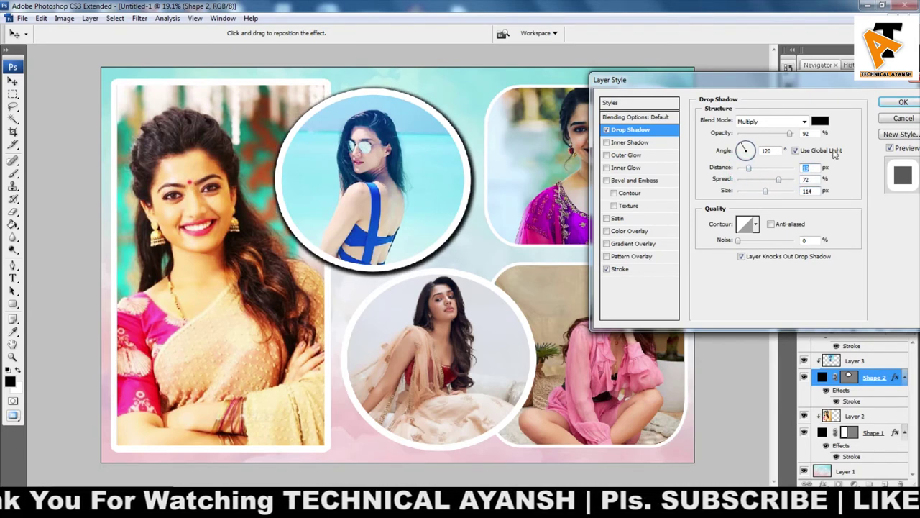
{"action": "left_click_drag", "start_coordinate": [791, 133], "coordinate": [767, 135]}
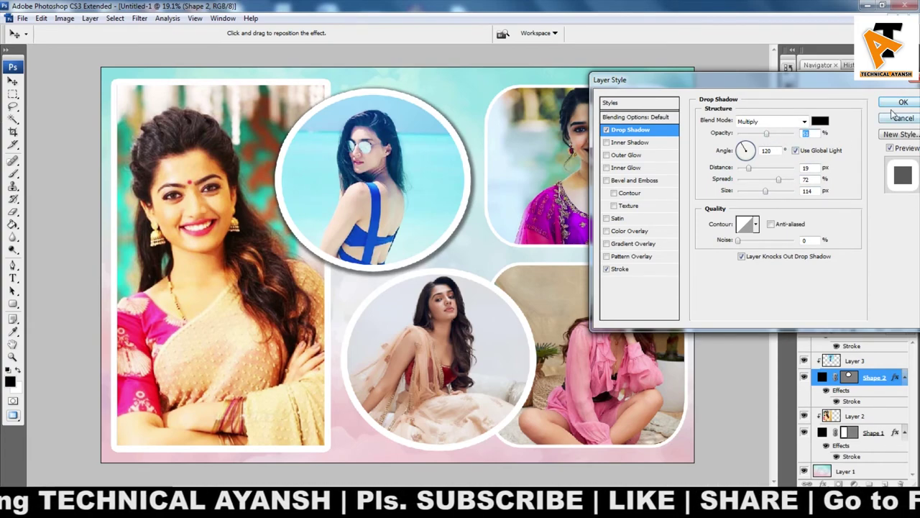
{"action": "left_click", "coordinate": [904, 103]}
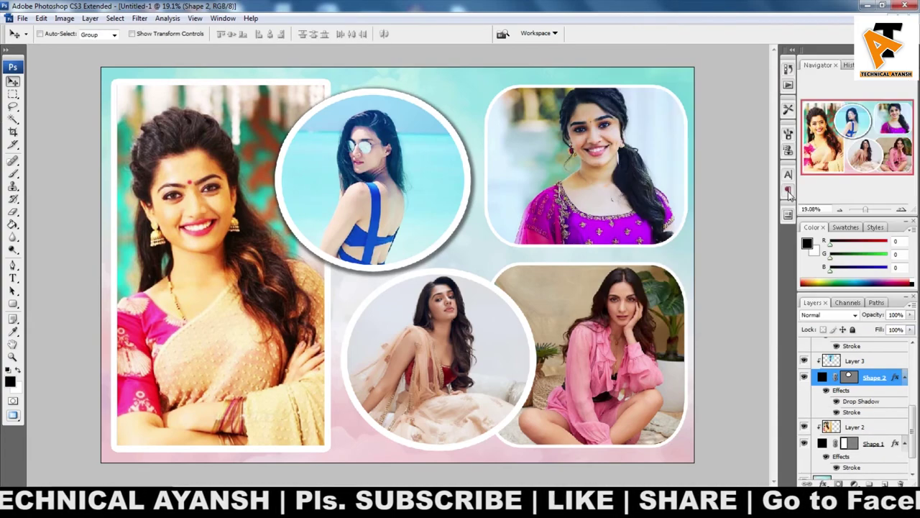
Enable a Drop Shadow on Shape 2 copy with 75% opacity and 95 px distance
{"action": "right_click", "coordinate": [493, 303]}
{"action": "left_click", "coordinate": [503, 298]}
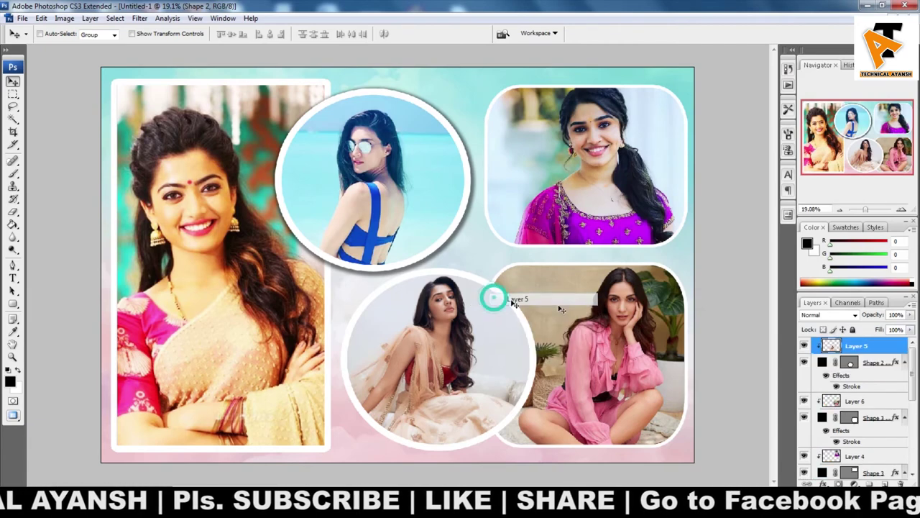
{"action": "double_click", "coordinate": [897, 363]}
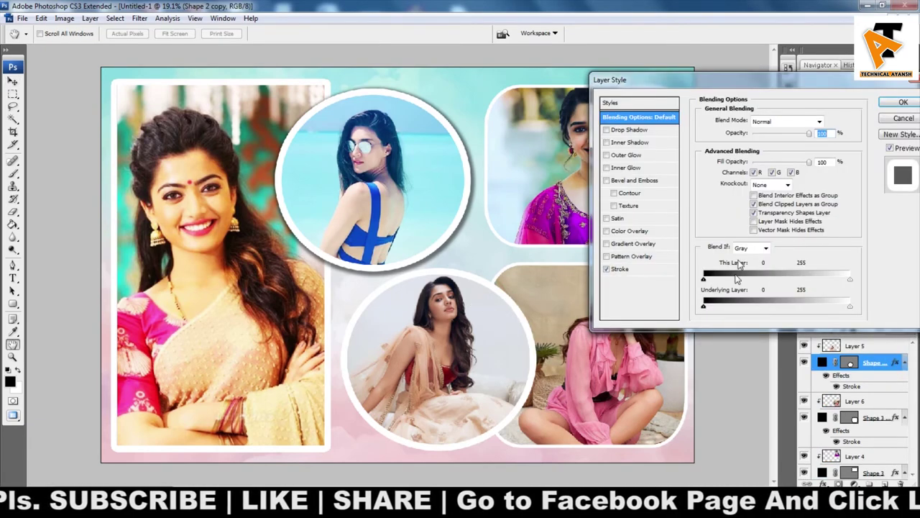
{"action": "left_click", "coordinate": [619, 269]}
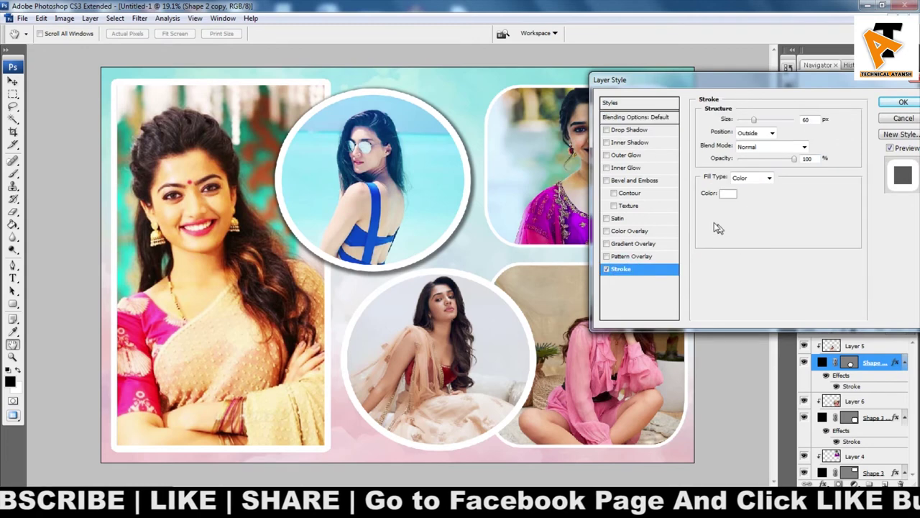
{"action": "left_click", "coordinate": [632, 131]}
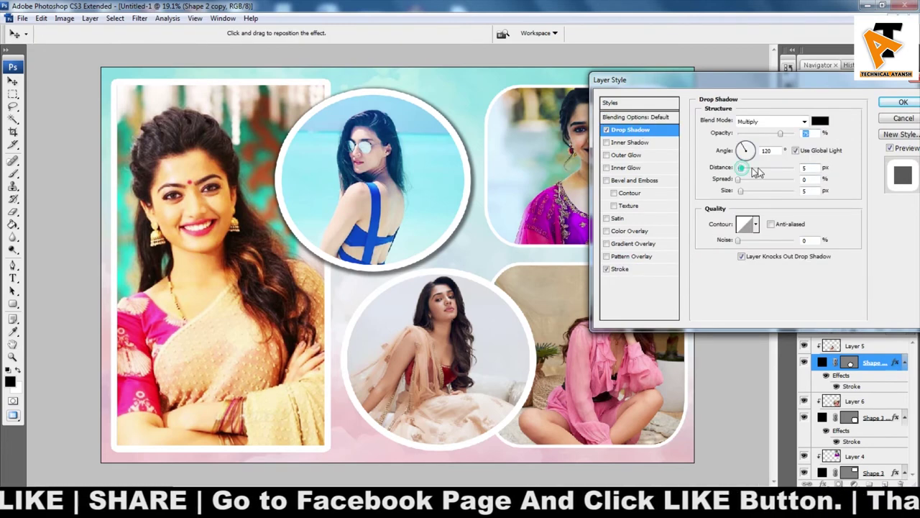
{"action": "left_click_drag", "start_coordinate": [741, 168], "coordinate": [760, 168]}
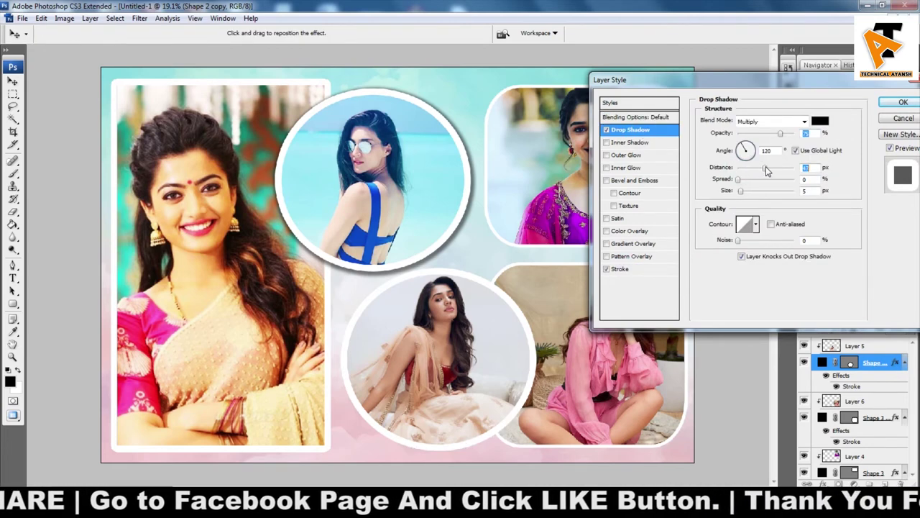
{"action": "mouse_move", "coordinate": [770, 168]}
{"action": "left_mouse_down"}
{"action": "mouse_move", "coordinate": [779, 168]}
{"action": "mouse_move", "coordinate": [749, 191]}
{"action": "left_mouse_up"}
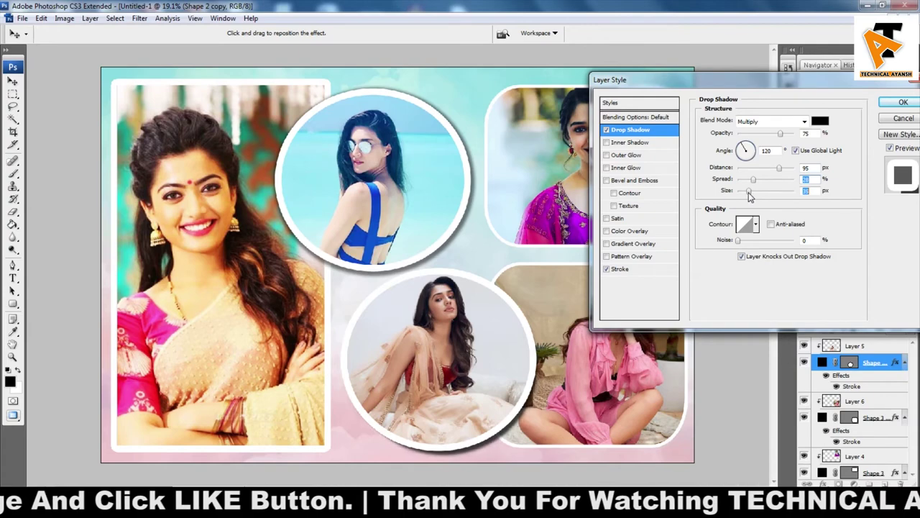
Apply the lower circle's drop shadow and make Layer 4 active
{"action": "left_click", "coordinate": [902, 102]}
{"action": "scroll", "coordinate": [581, 309], "scroll_direction": "up", "scroll_amount": 2}
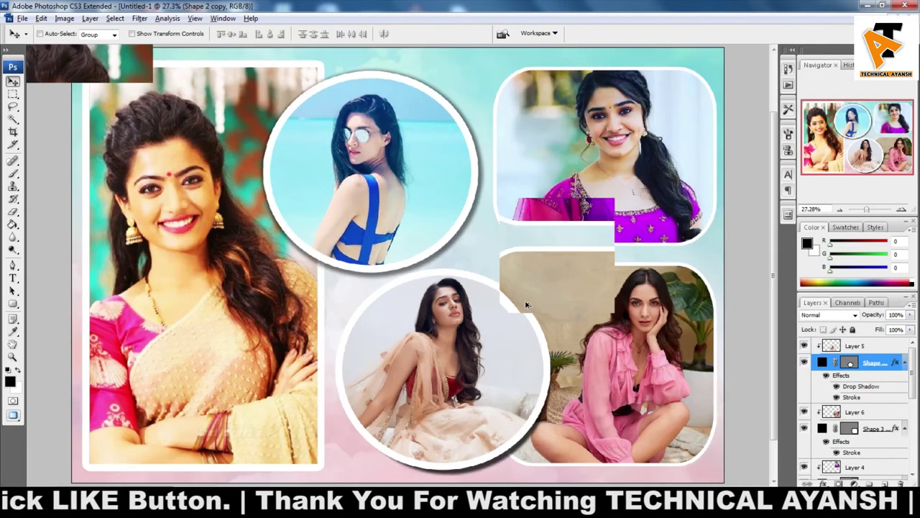
{"action": "scroll", "coordinate": [581, 309], "scroll_direction": "up", "scroll_amount": 2}
{"action": "scroll", "coordinate": [581, 309], "scroll_direction": "down", "scroll_amount": 2}
{"action": "scroll", "coordinate": [313, 256], "scroll_direction": "down", "scroll_amount": 1}
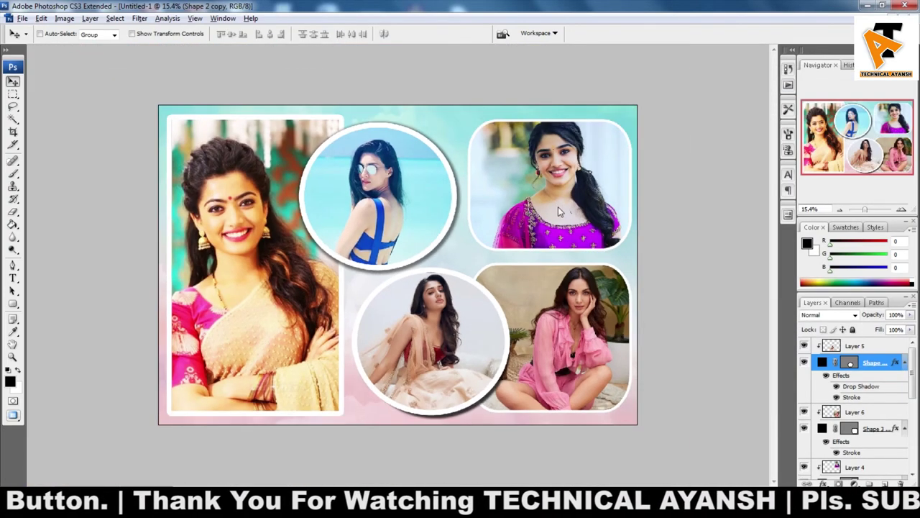
{"action": "right_click", "coordinate": [519, 195]}
{"action": "left_click", "coordinate": [537, 205]}
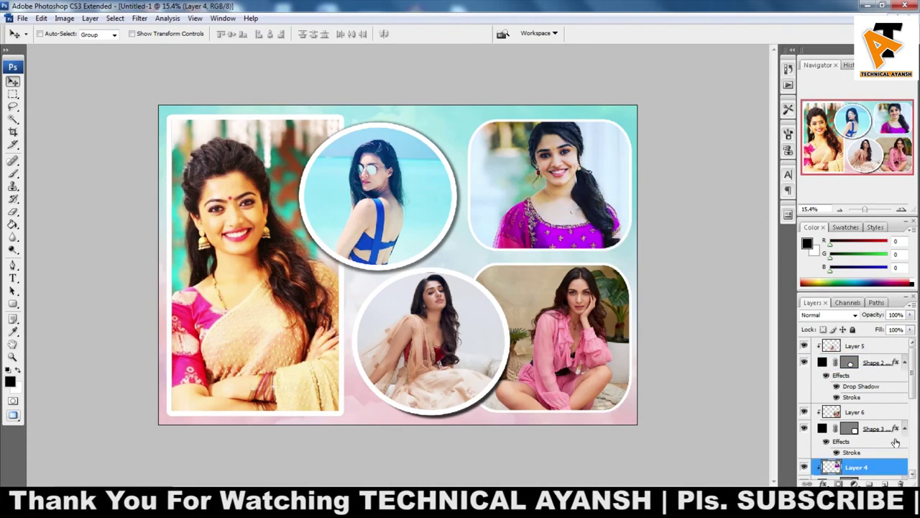
{"action": "scroll", "coordinate": [901, 475], "scroll_direction": "down", "scroll_amount": 1}
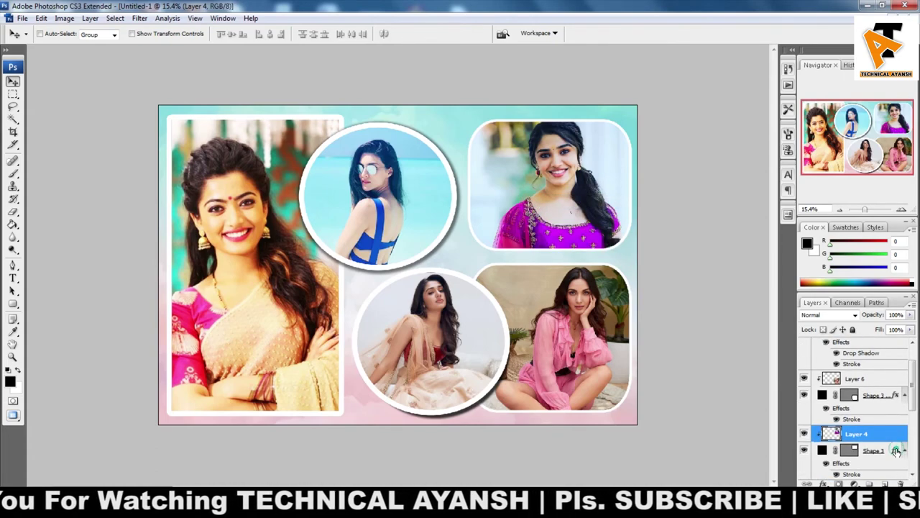
Give Shape 3 a lighter drop shadow with 0 px distance and apply it
{"action": "double_click", "coordinate": [896, 451]}
{"action": "left_click", "coordinate": [629, 130]}
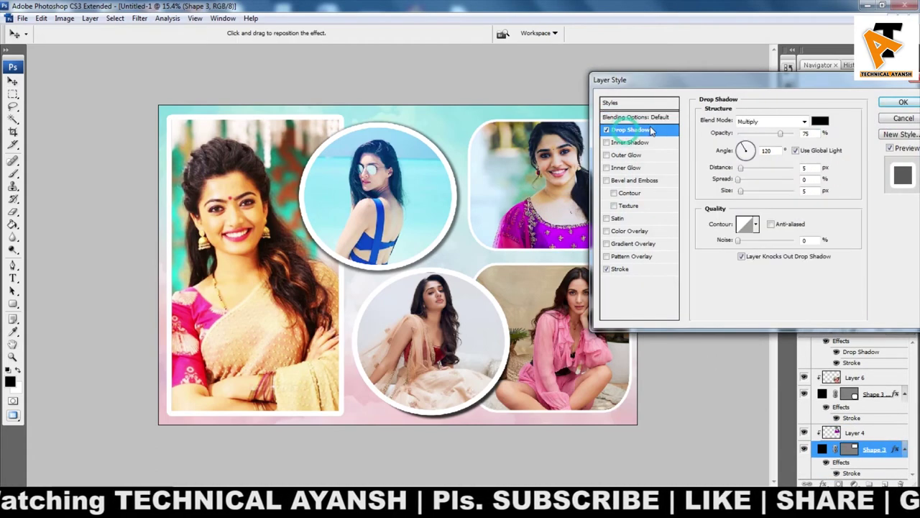
{"action": "left_click_drag", "start_coordinate": [752, 81], "coordinate": [834, 72]}
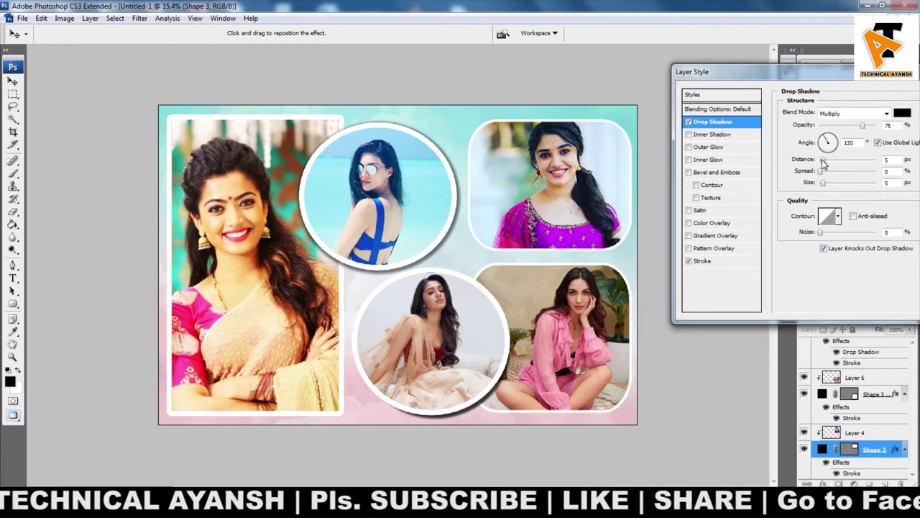
{"action": "mouse_move", "coordinate": [823, 160]}
{"action": "left_mouse_down"}
{"action": "mouse_move", "coordinate": [844, 172]}
{"action": "mouse_move", "coordinate": [836, 184]}
{"action": "mouse_move", "coordinate": [857, 173]}
{"action": "mouse_move", "coordinate": [841, 184]}
{"action": "left_mouse_up"}
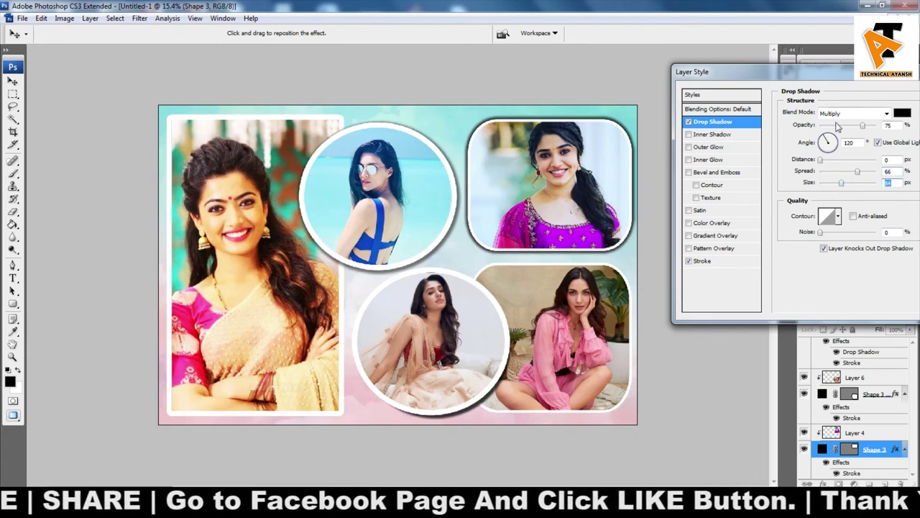
{"action": "left_click_drag", "start_coordinate": [862, 125], "coordinate": [850, 127]}
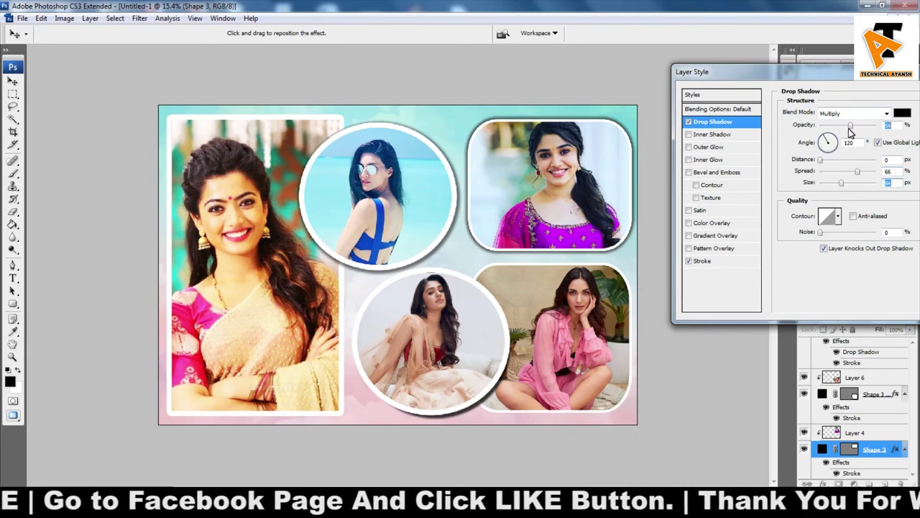
{"action": "left_click_drag", "start_coordinate": [850, 69], "coordinate": [792, 69]}
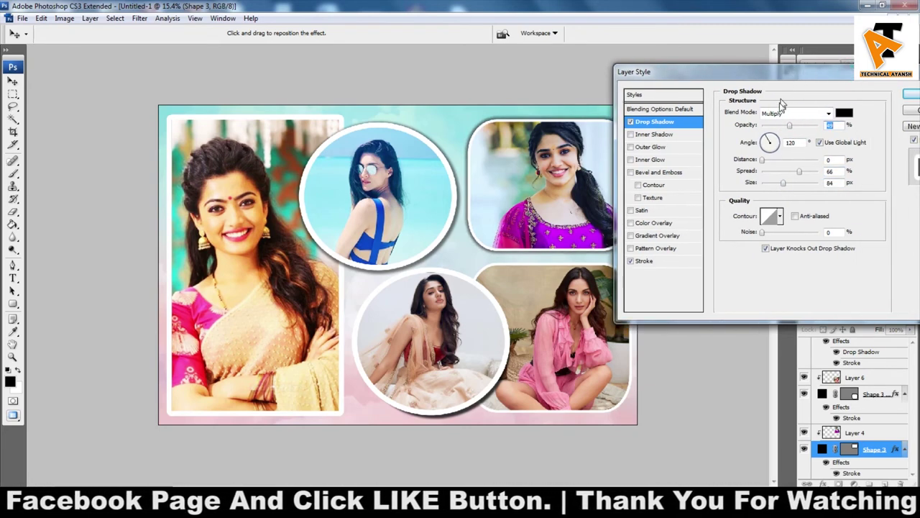
{"action": "left_click_drag", "start_coordinate": [790, 125], "coordinate": [774, 126]}
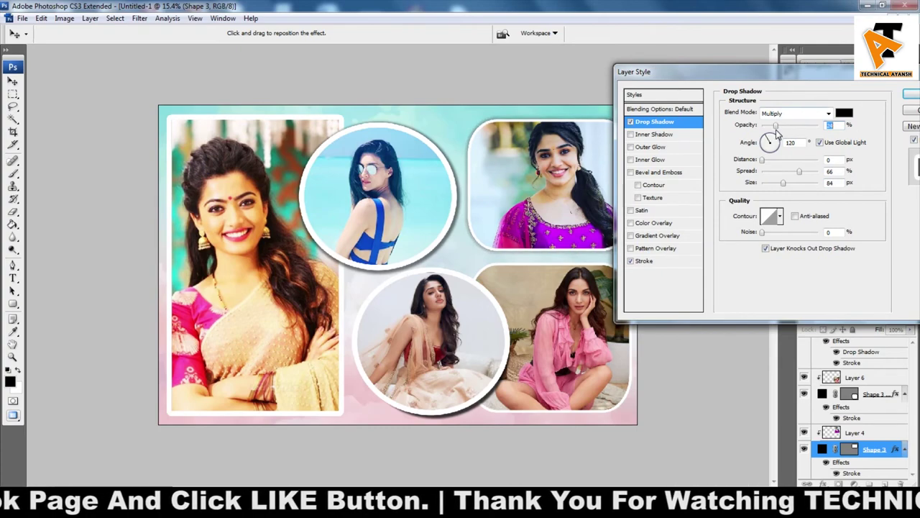
{"action": "left_click", "coordinate": [907, 95]}
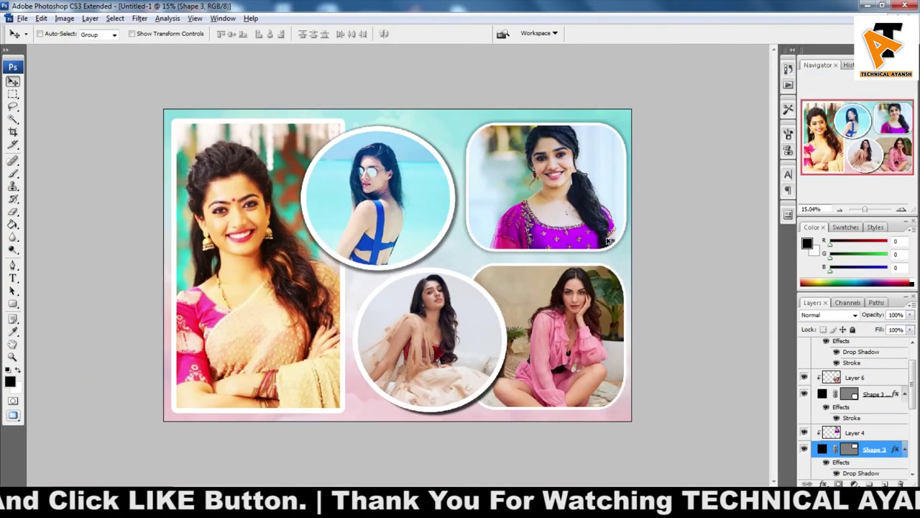
Copy Shape 3's drop shadow effects onto the Shape 3 copy layer
{"action": "right_click", "coordinate": [575, 278]}
{"action": "left_click", "coordinate": [586, 208]}
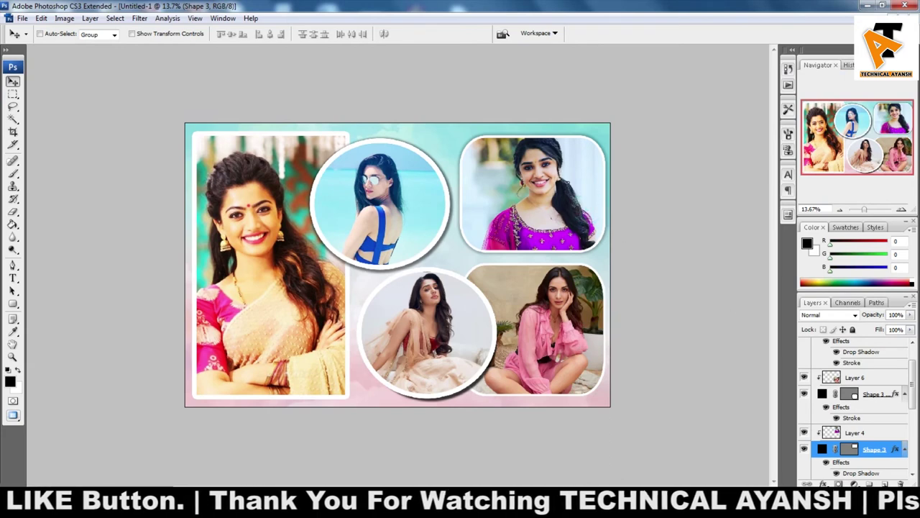
{"action": "scroll", "coordinate": [896, 434], "scroll_direction": "down", "scroll_amount": 2}
{"action": "scroll", "coordinate": [898, 417], "scroll_direction": "down", "scroll_amount": 2}
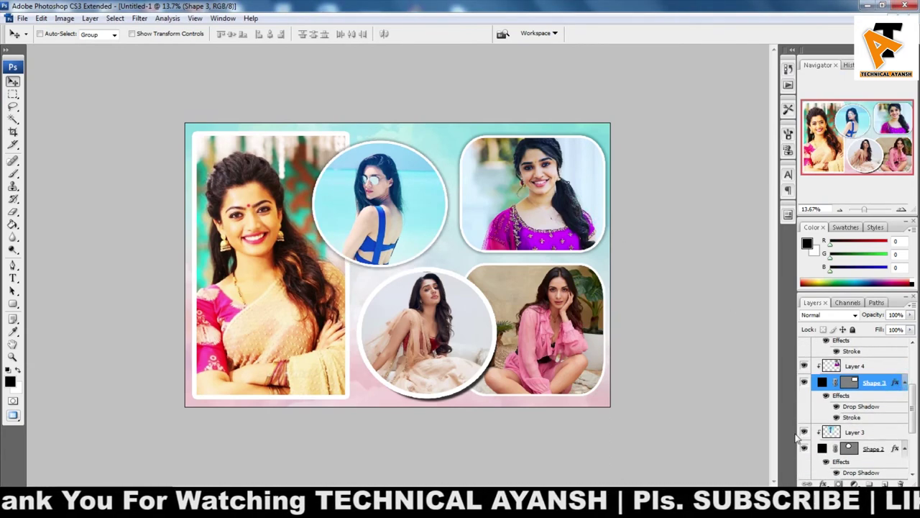
{"action": "right_click", "coordinate": [576, 366]}
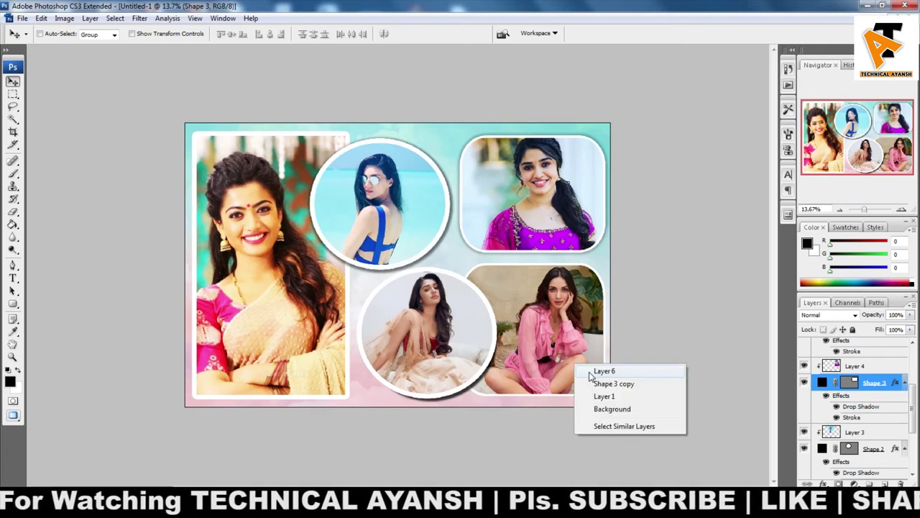
{"action": "left_click", "coordinate": [604, 371]}
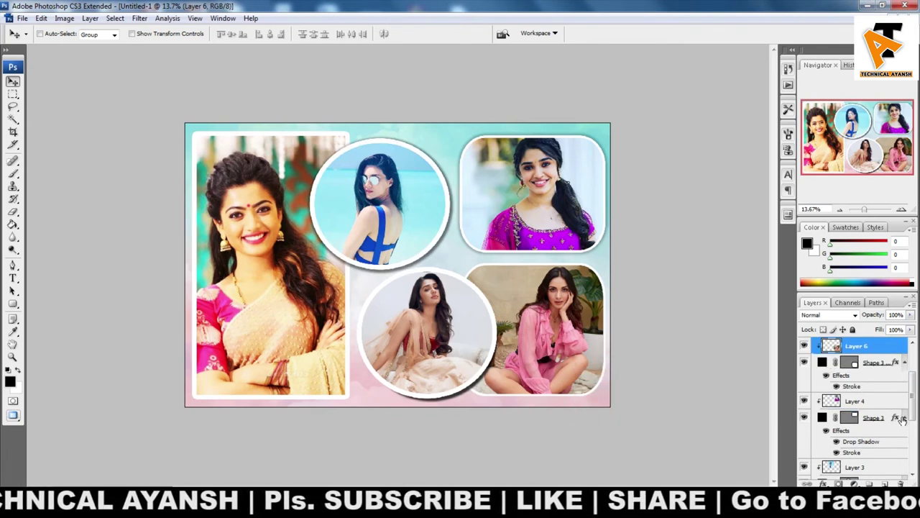
{"action": "left_click_drag", "start_coordinate": [896, 421], "coordinate": [896, 365]}
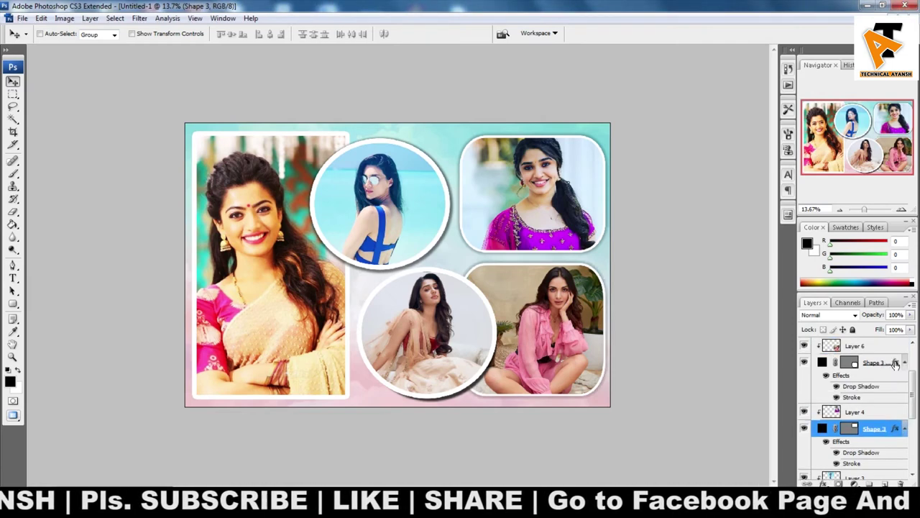
Copy the same shadow and stroke effects onto Shape 2 and Shape 1
{"action": "right_click", "coordinate": [334, 291]}
{"action": "left_click", "coordinate": [343, 293]}
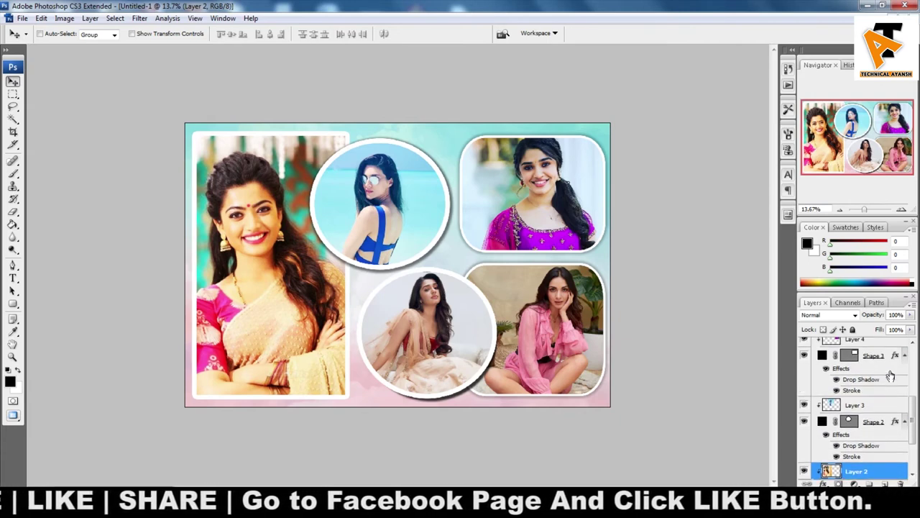
{"action": "left_click_drag", "start_coordinate": [896, 356], "coordinate": [896, 422]}
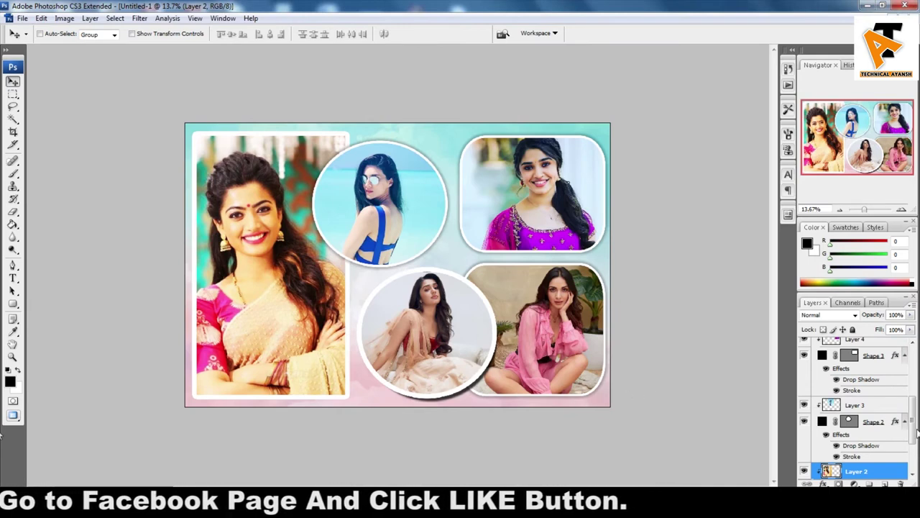
{"action": "scroll", "coordinate": [917, 430], "scroll_direction": "down", "scroll_amount": 2}
{"action": "scroll", "coordinate": [906, 413], "scroll_direction": "down", "scroll_amount": 2}
{"action": "left_click_drag", "start_coordinate": [897, 357], "coordinate": [896, 423]}
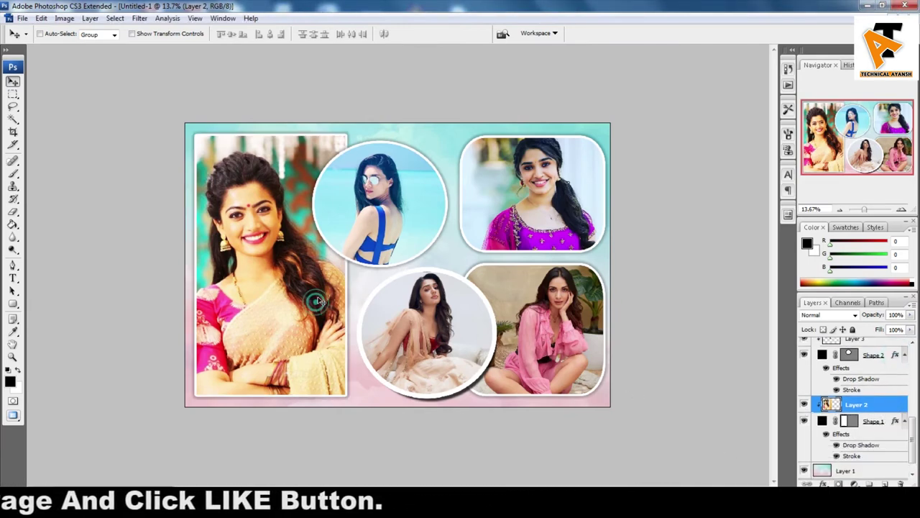
Scroll the Layers panel and make Layer 1, the background layer, active
{"action": "scroll", "coordinate": [320, 300], "scroll_direction": "up", "scroll_amount": 1}
{"action": "scroll", "coordinate": [374, 275], "scroll_direction": "up", "scroll_amount": 1}
{"action": "scroll", "coordinate": [352, 277], "scroll_direction": "down", "scroll_amount": 1}
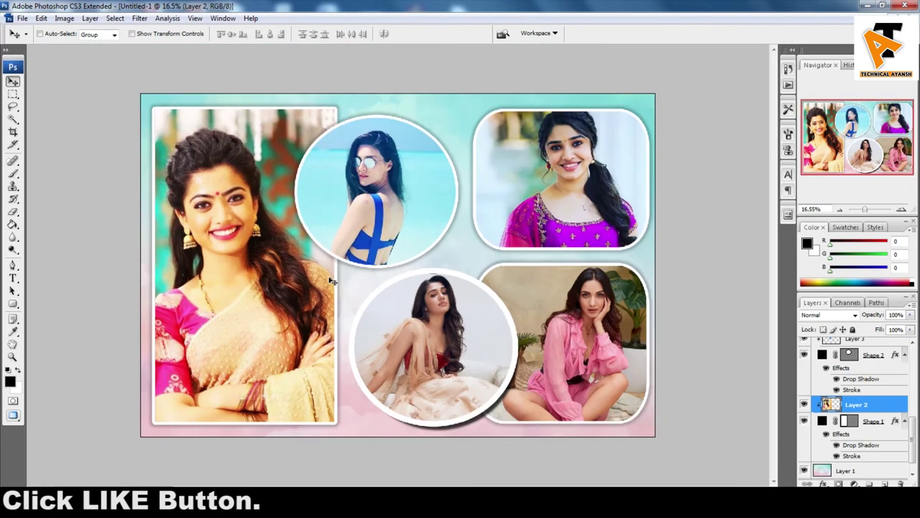
{"action": "scroll", "coordinate": [265, 177], "scroll_direction": "up", "scroll_amount": 1}
{"action": "scroll", "coordinate": [264, 176], "scroll_direction": "down", "scroll_amount": 1}
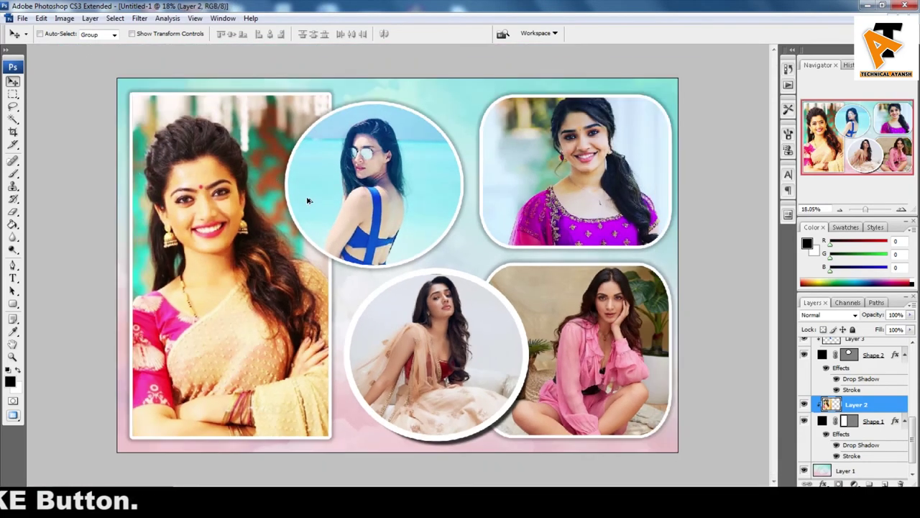
{"action": "scroll", "coordinate": [307, 200], "scroll_direction": "down", "scroll_amount": 1}
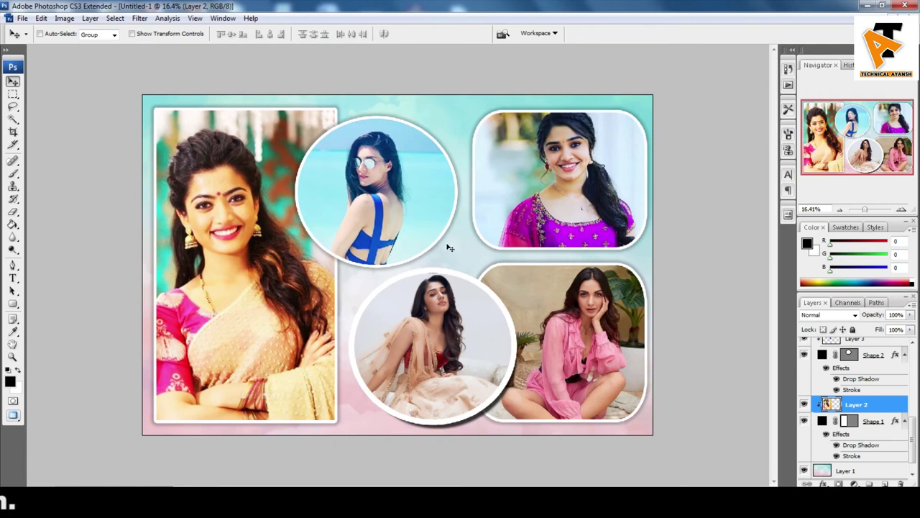
{"action": "right_click", "coordinate": [452, 242]}
{"action": "left_click", "coordinate": [474, 248]}
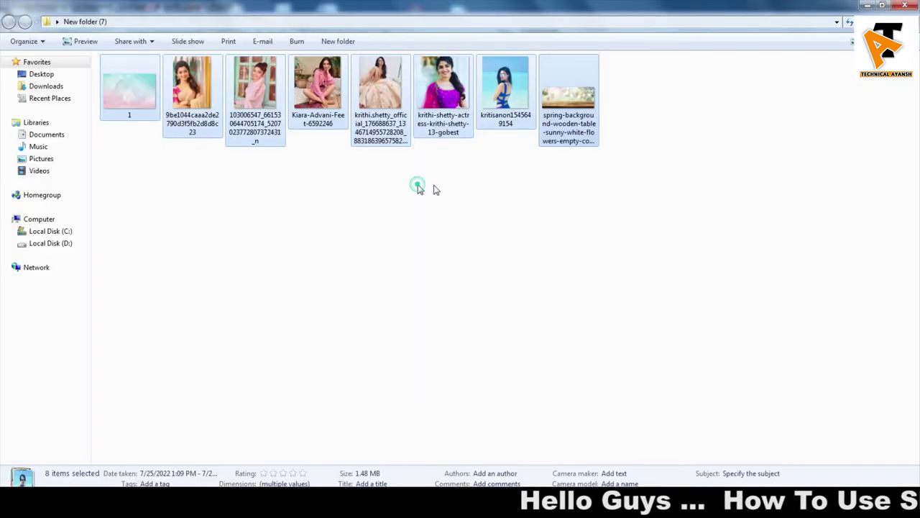
Drag 9be1044caaa2de2790d3f5fb2d8d8c23.jpg from New folder (7) into Photoshop to open it
{"action": "left_click", "coordinate": [416, 185]}
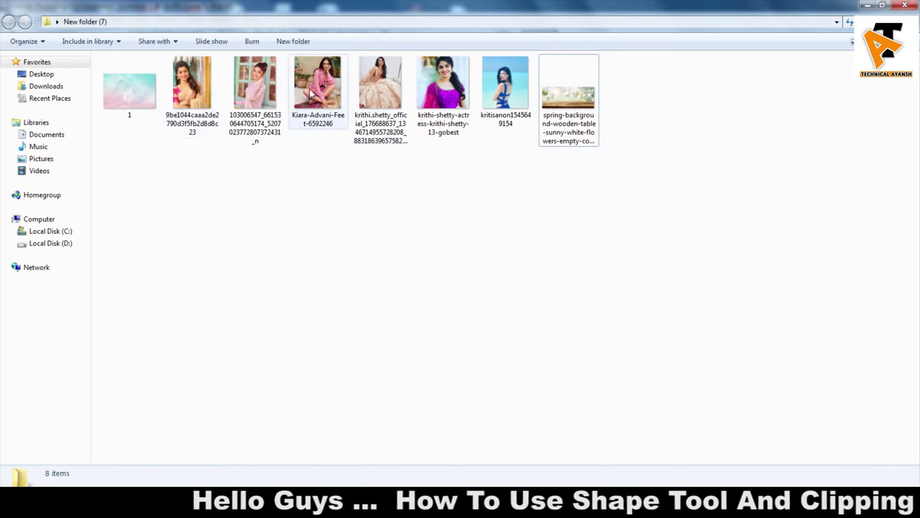
{"action": "mouse_move", "coordinate": [262, 90]}
{"action": "left_mouse_down"}
{"action": "mouse_move", "coordinate": [305, 381]}
{"action": "mouse_move", "coordinate": [330, 103]}
{"action": "left_mouse_up"}
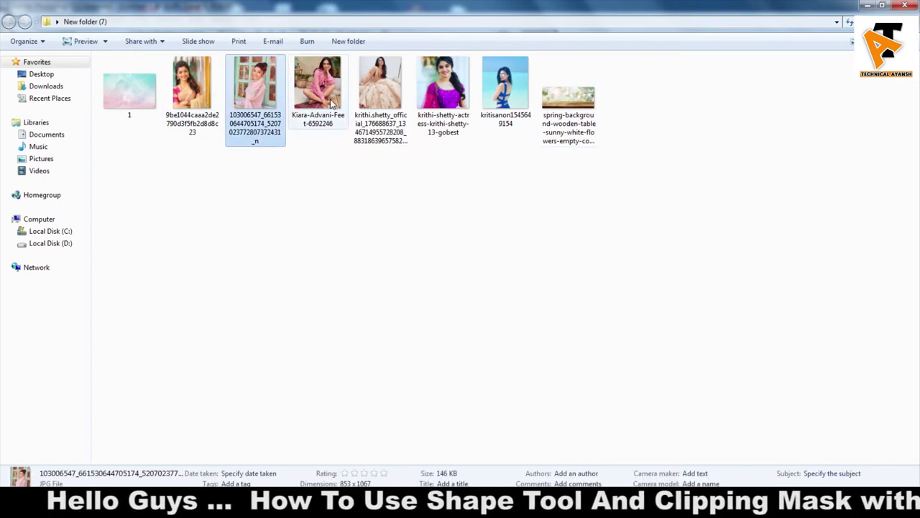
{"action": "left_click", "coordinate": [329, 83]}
{"action": "left_click", "coordinate": [131, 86]}
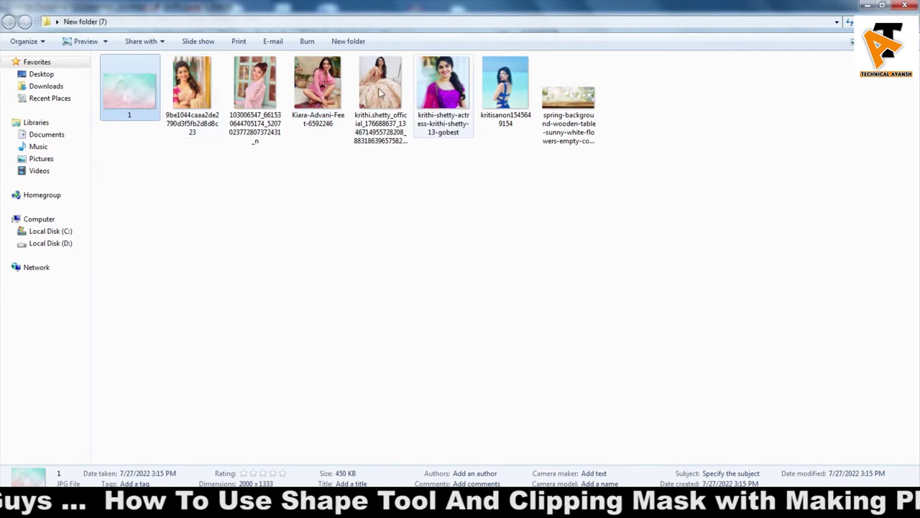
{"action": "left_click_drag", "start_coordinate": [204, 81], "coordinate": [239, 471]}
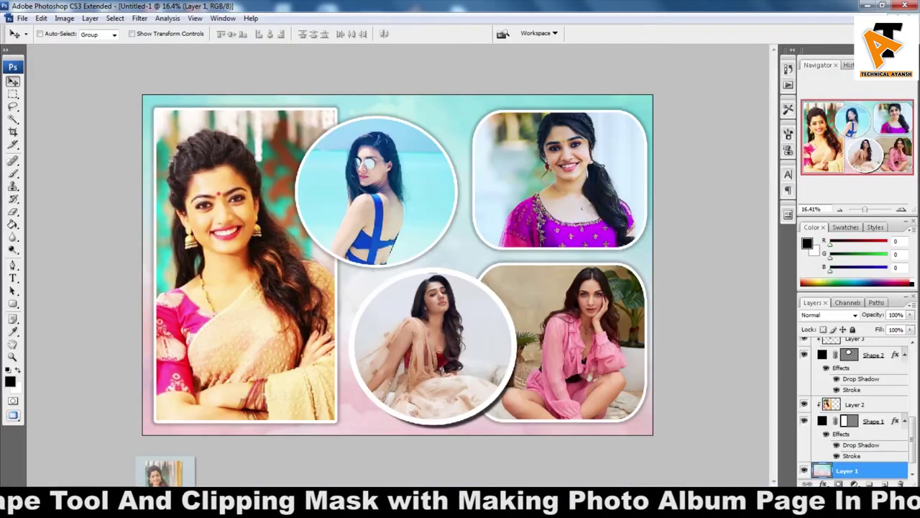
{"action": "mouse_move", "coordinate": [240, 471]}
{"action": "left_mouse_down"}
{"action": "mouse_move", "coordinate": [331, 425]}
{"action": "mouse_move", "coordinate": [414, 402]}
{"action": "left_mouse_up"}
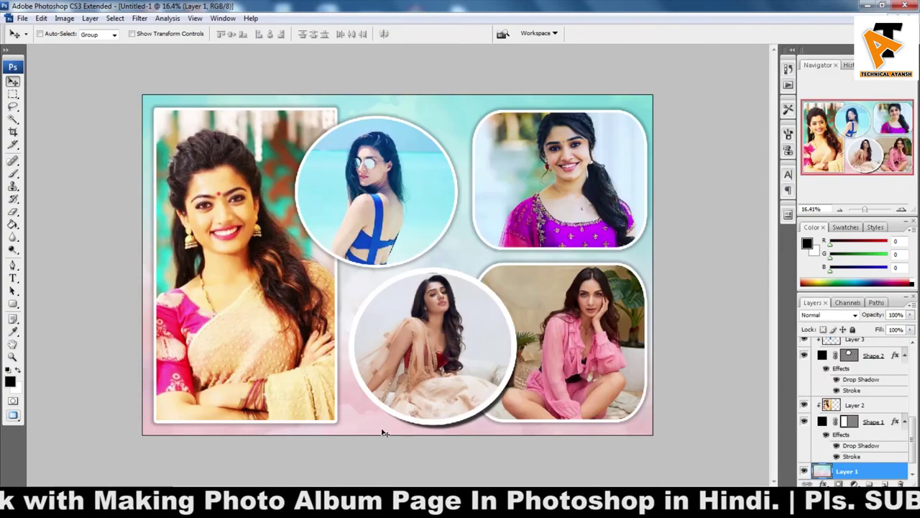
Paste the saree portrait as Layer 7, scaled to 480.7% and shifted right
{"action": "right_click", "coordinate": [385, 432]}
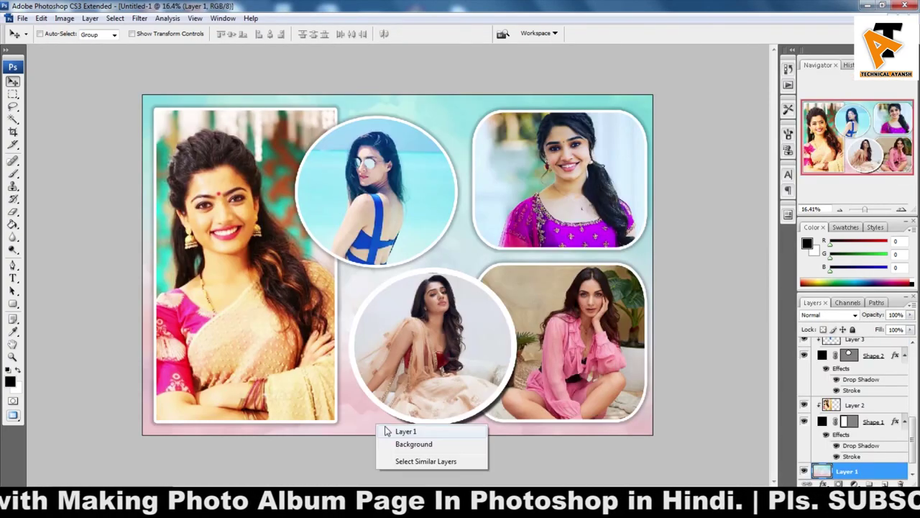
{"action": "key", "text": "ctrl+v"}
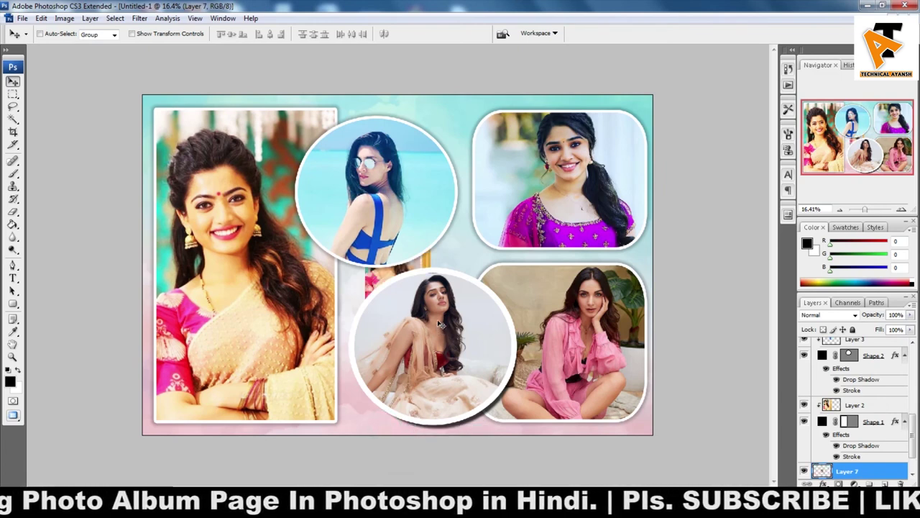
{"action": "key", "text": "ctrl+t"}
{"action": "left_click_drag", "start_coordinate": [431, 219], "coordinate": [614, 89]}
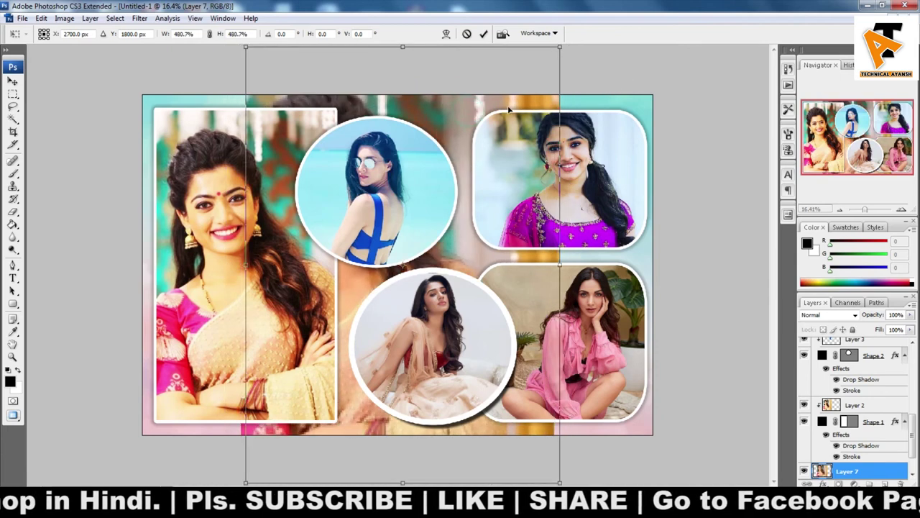
{"action": "left_click_drag", "start_coordinate": [465, 118], "coordinate": [586, 95]}
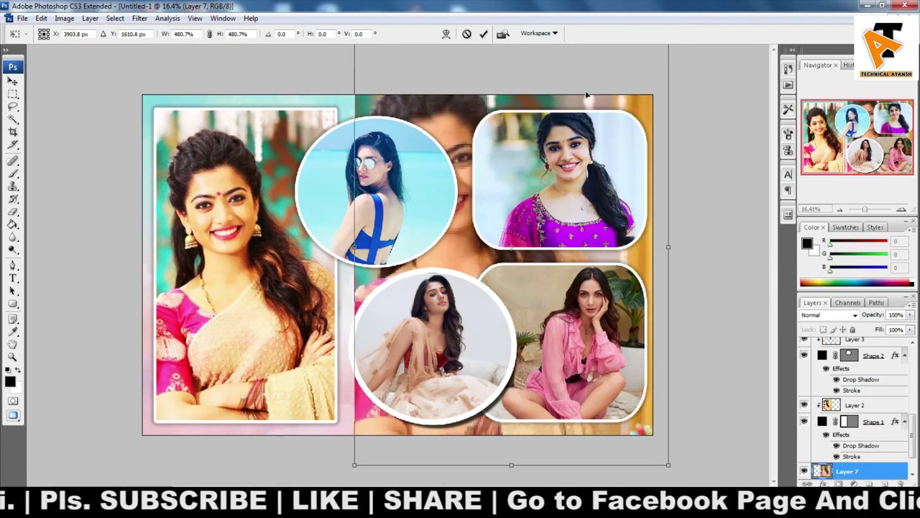
{"action": "key", "text": "Return"}
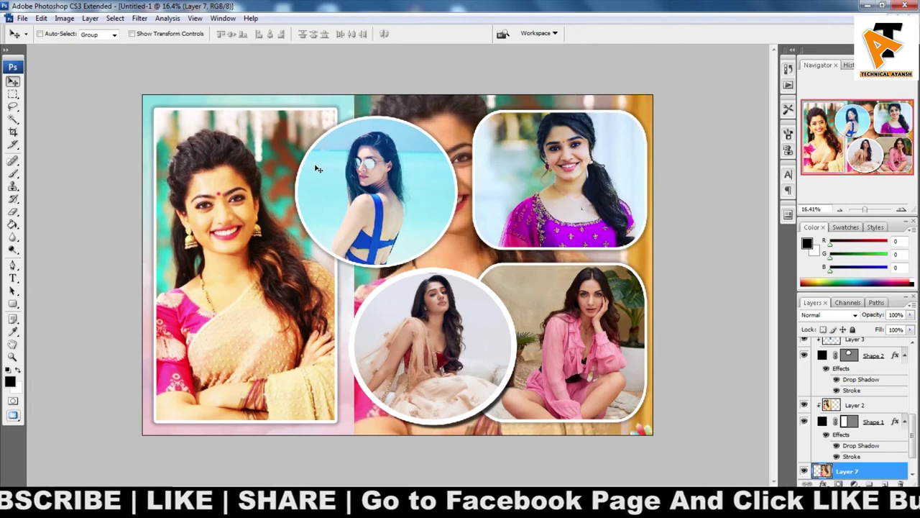
Apply a Gaussian Blur of about 39.2 pixels to the Layer 7 saree portrait
{"action": "right_click", "coordinate": [437, 134]}
{"action": "key", "text": "Escape"}
{"action": "left_click", "coordinate": [155, 19]}
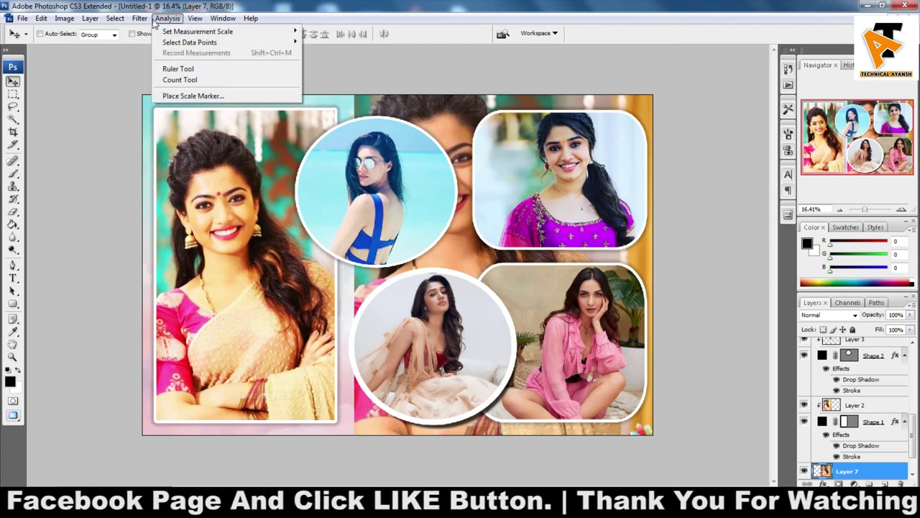
{"action": "left_click", "coordinate": [140, 18]}
{"action": "left_click", "coordinate": [139, 18]}
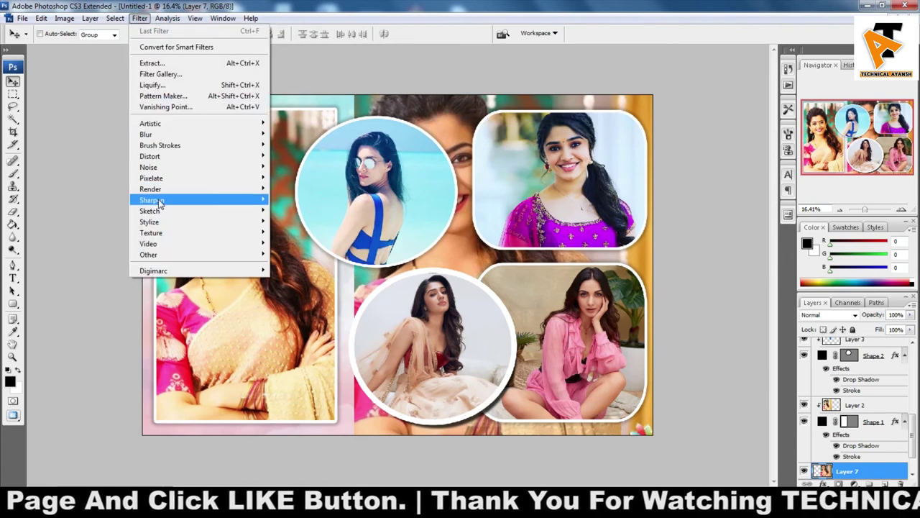
{"action": "mouse_move", "coordinate": [147, 135]}
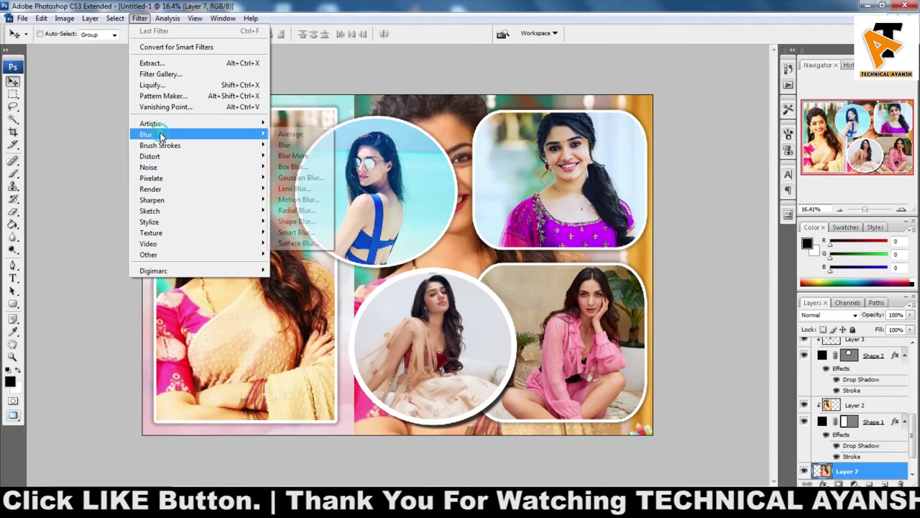
{"action": "left_click", "coordinate": [301, 177]}
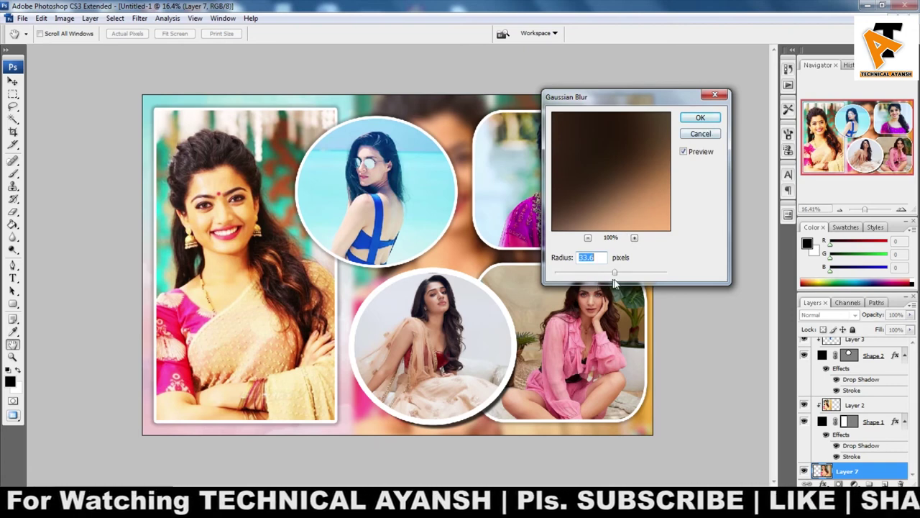
{"action": "left_click_drag", "start_coordinate": [620, 275], "coordinate": [625, 275]}
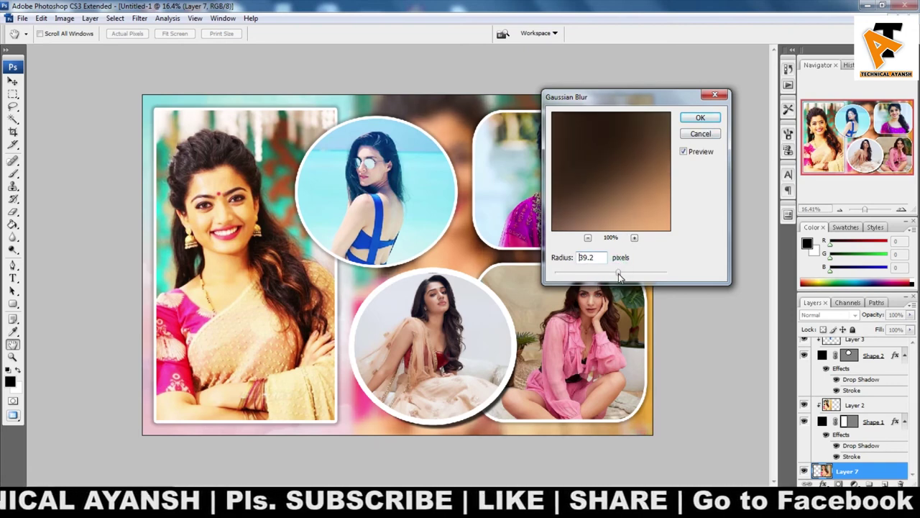
{"action": "left_click", "coordinate": [700, 117]}
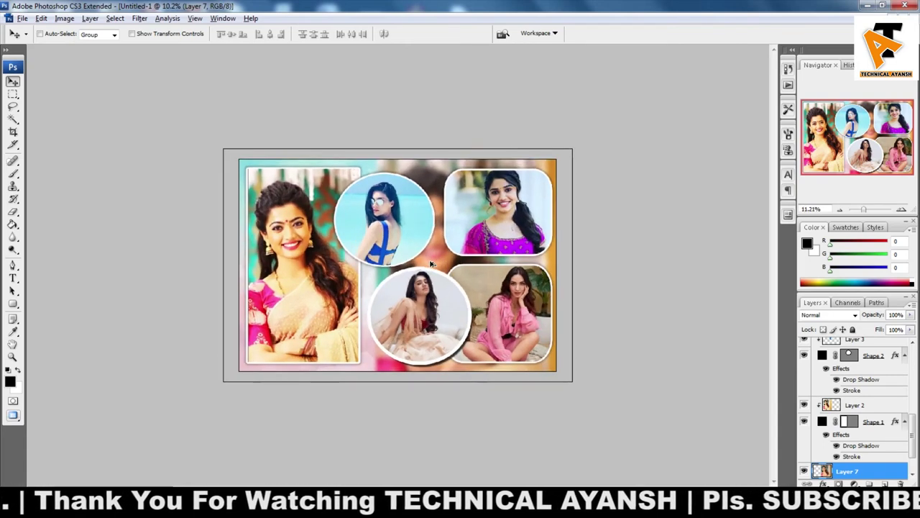
Select Layer 5 and shift its photo slightly within the lower-middle circle
{"action": "right_click", "coordinate": [454, 301]}
{"action": "left_click", "coordinate": [465, 306]}
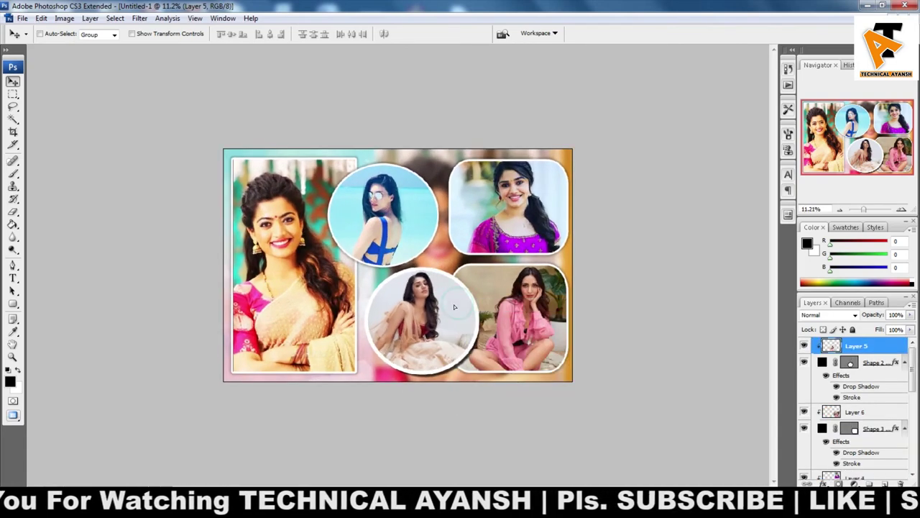
{"action": "left_click_drag", "start_coordinate": [454, 308], "coordinate": [459, 309]}
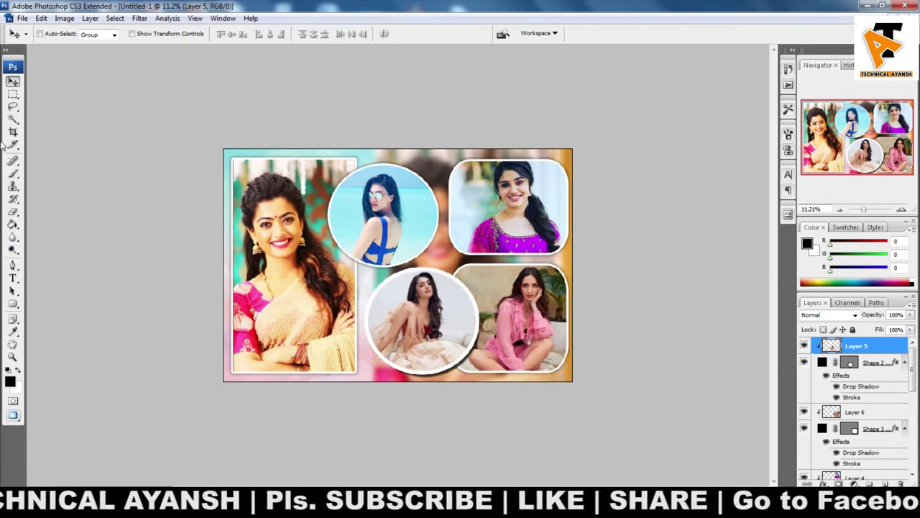
{"action": "left_click_drag", "start_coordinate": [454, 341], "coordinate": [457, 343]}
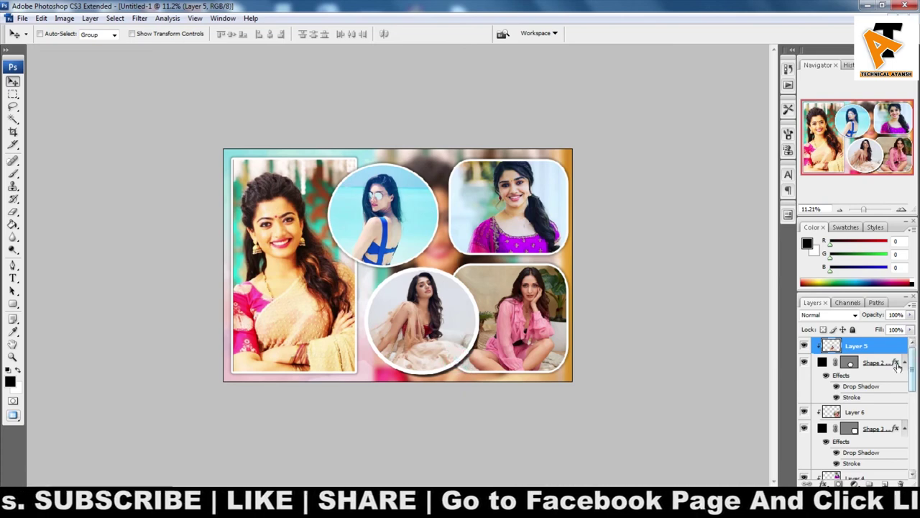
Nudge the Shape 2 copy circle frame slightly, then fit the whole collage in the window
{"action": "left_click", "coordinate": [873, 362]}
{"action": "left_click", "coordinate": [462, 332]}
{"action": "left_click_drag", "start_coordinate": [462, 332], "coordinate": [462, 334]}
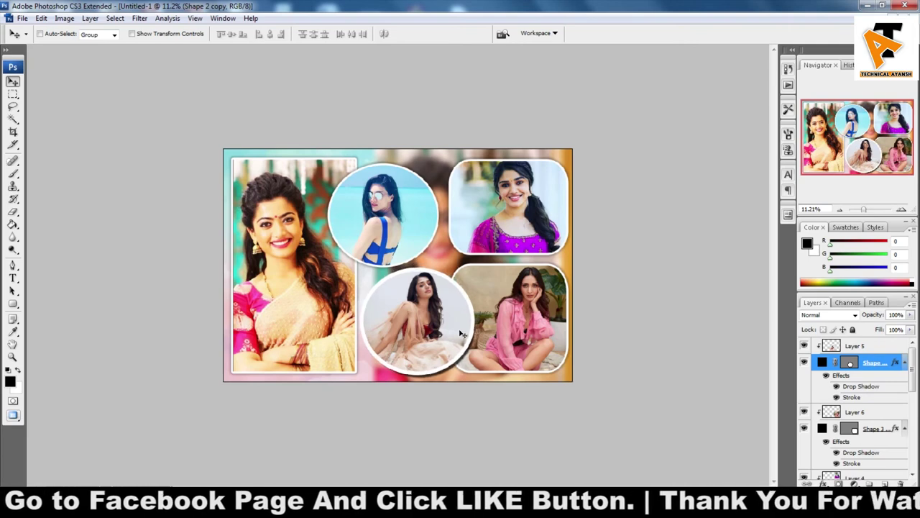
{"action": "key", "text": "ctrl+0"}
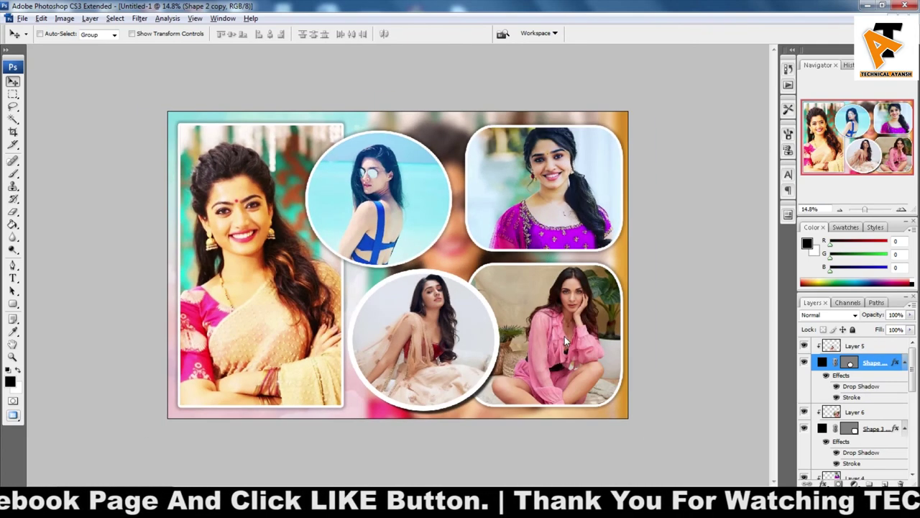
{"action": "key", "text": "ctrl+plus"}
{"action": "key", "text": "ctrl+0"}
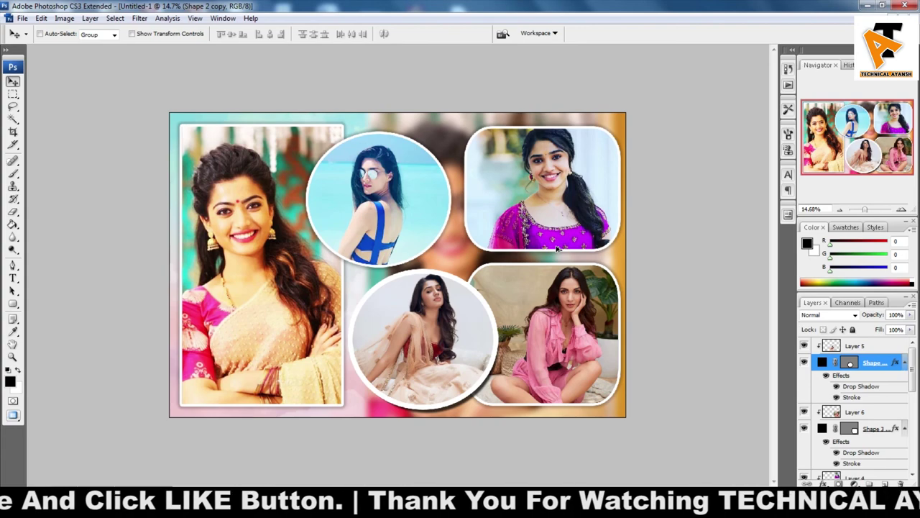
Save the collage to the Desktop as JPEG 'final' at Quality 12 (Maximum)
{"action": "key", "text": "ctrl+s"}
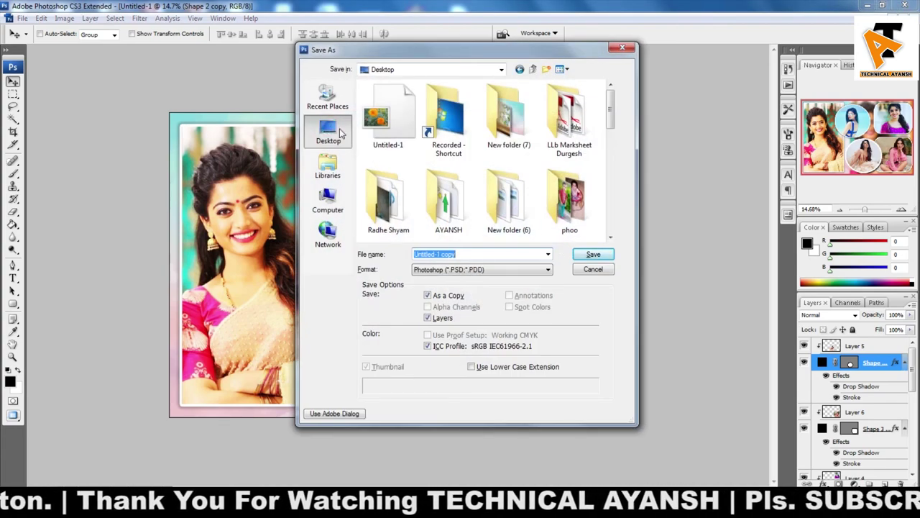
{"action": "left_click", "coordinate": [487, 270]}
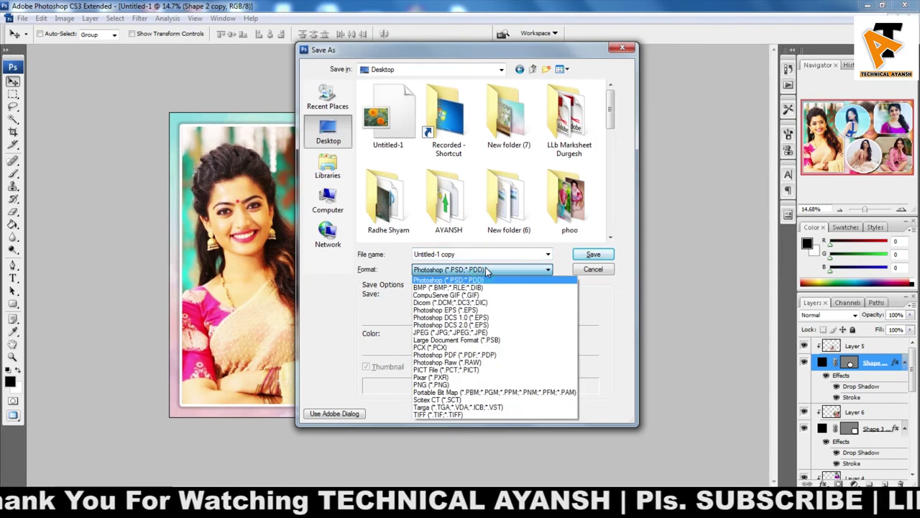
{"action": "left_click", "coordinate": [485, 333]}
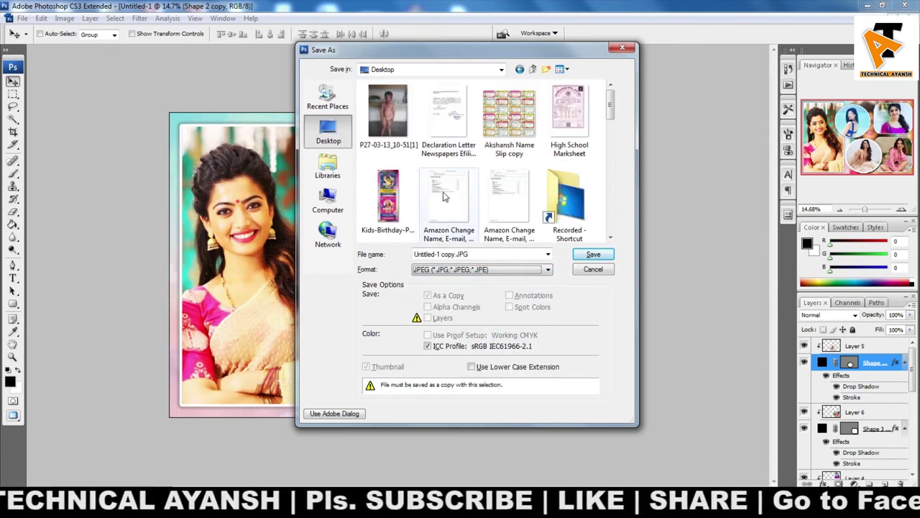
{"action": "left_click", "coordinate": [560, 199]}
{"action": "scroll", "coordinate": [546, 198], "scroll_direction": "down", "scroll_amount": 3}
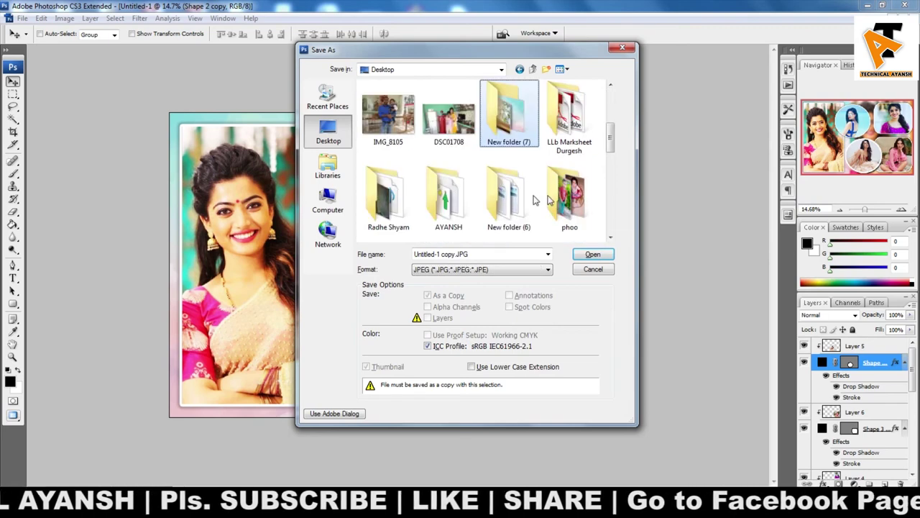
{"action": "left_click", "coordinate": [490, 252]}
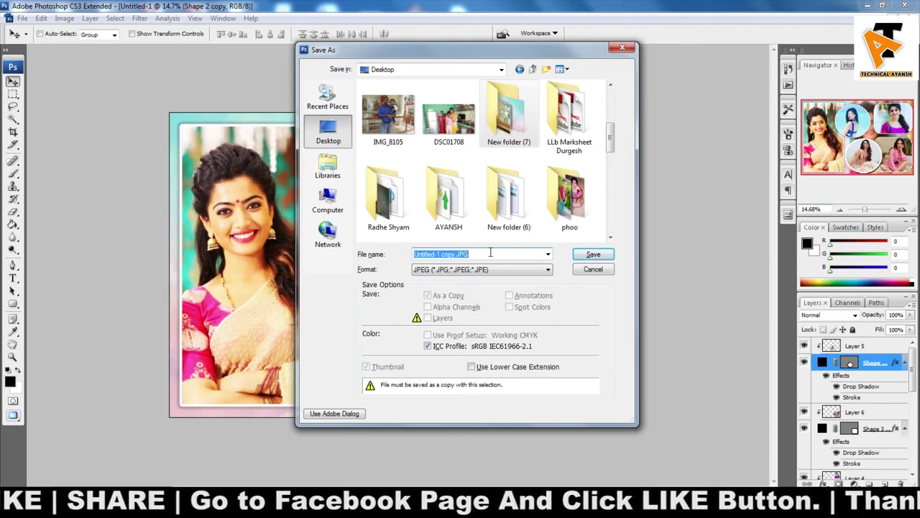
{"action": "type", "text": "final"}
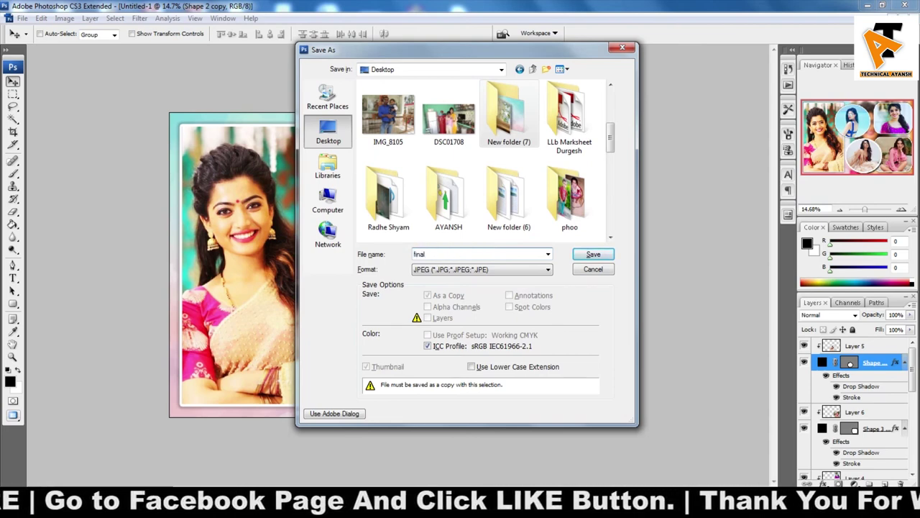
{"action": "key", "text": "Return"}
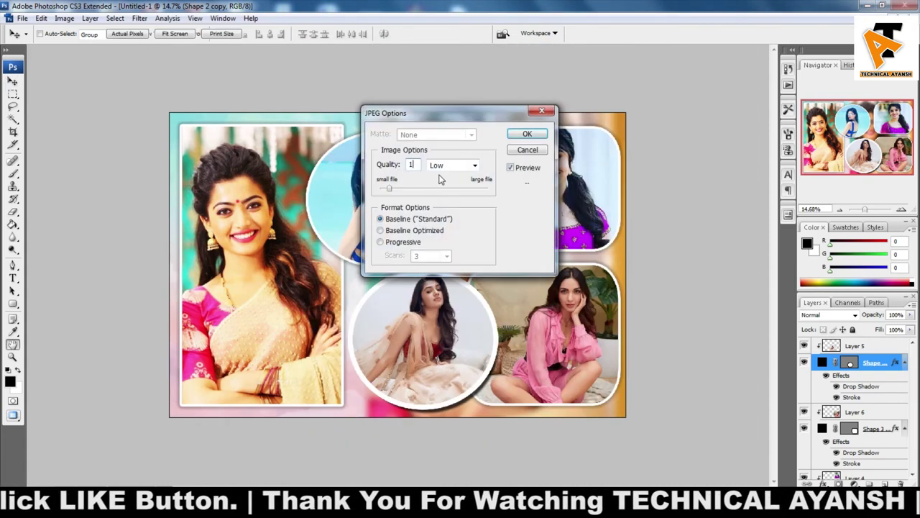
{"action": "type", "text": "2"}
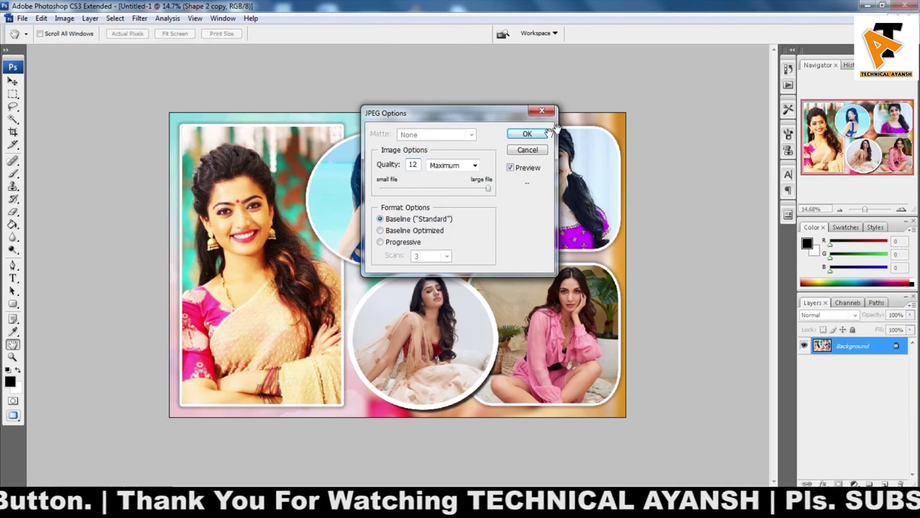
{"action": "left_click", "coordinate": [536, 134]}
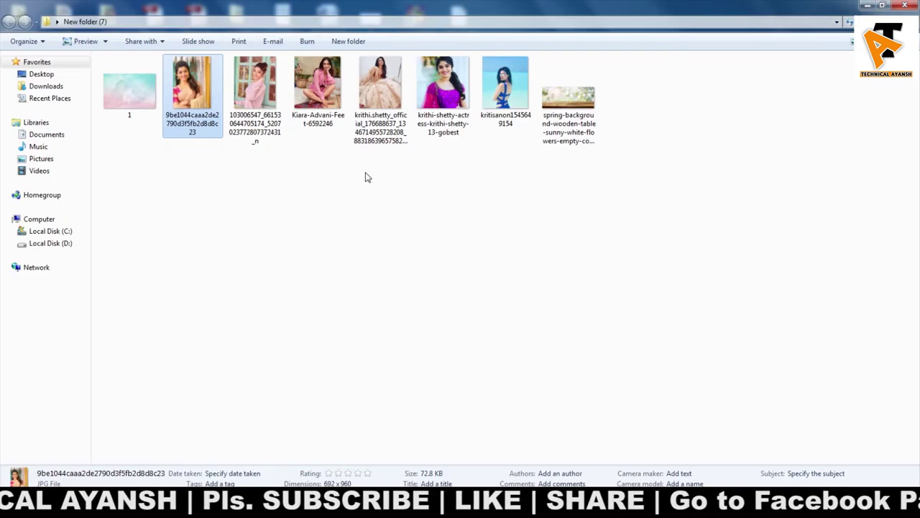
{"action": "left_click", "coordinate": [266, 213]}
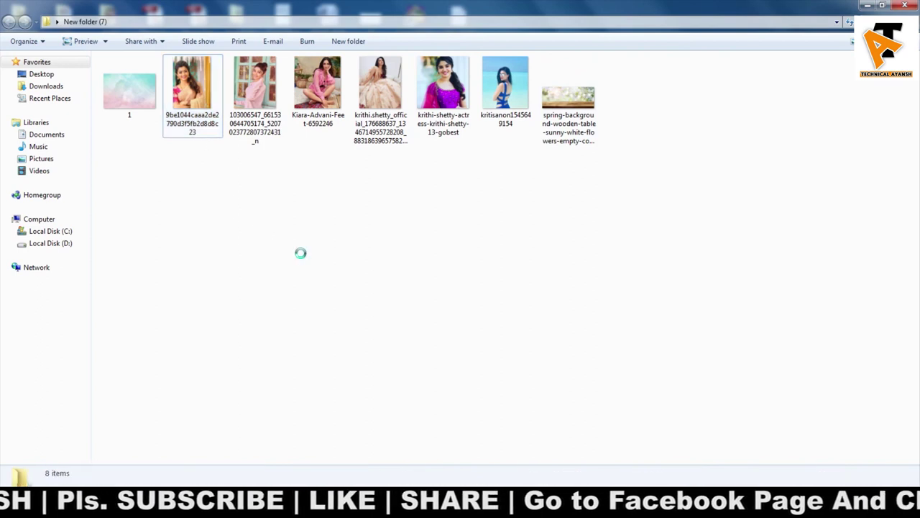
{"action": "right_click", "coordinate": [268, 207]}
{"action": "left_click", "coordinate": [298, 255]}
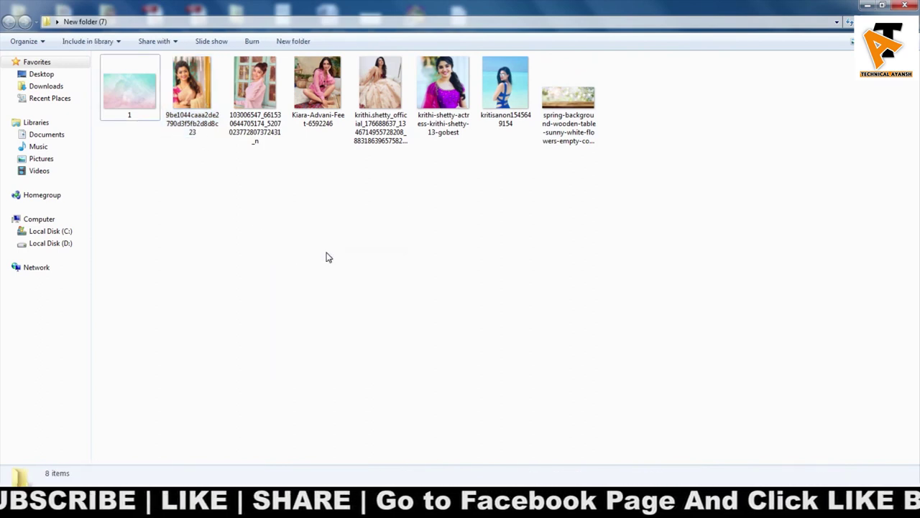
{"action": "right_click", "coordinate": [426, 237]}
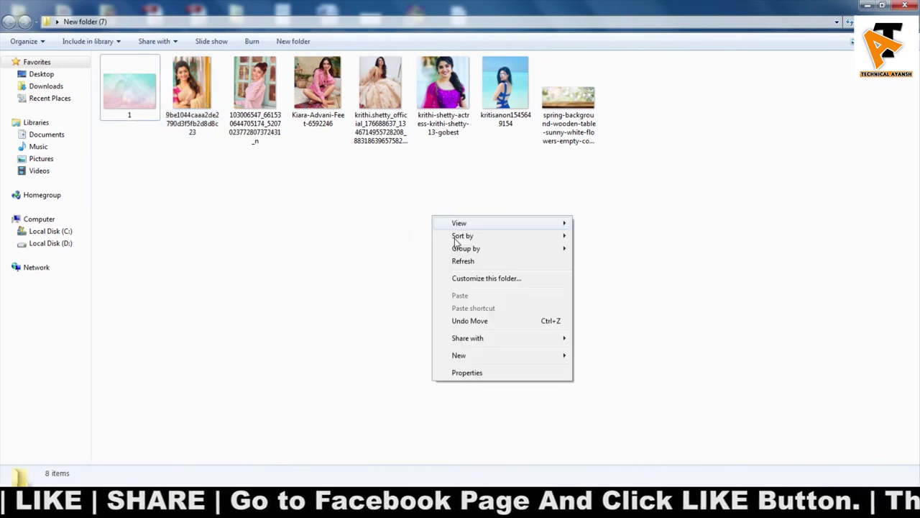
{"action": "left_click", "coordinate": [460, 259]}
{"action": "left_click", "coordinate": [351, 229]}
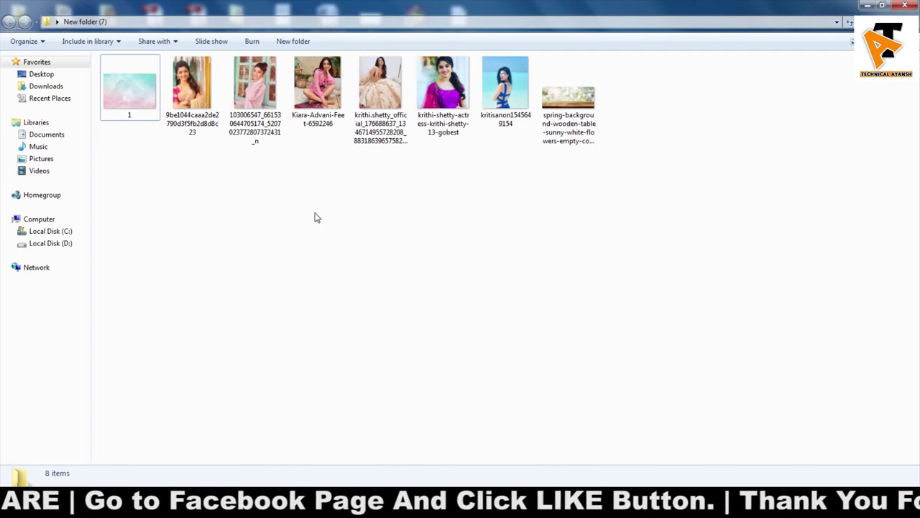
{"action": "left_click", "coordinate": [325, 252]}
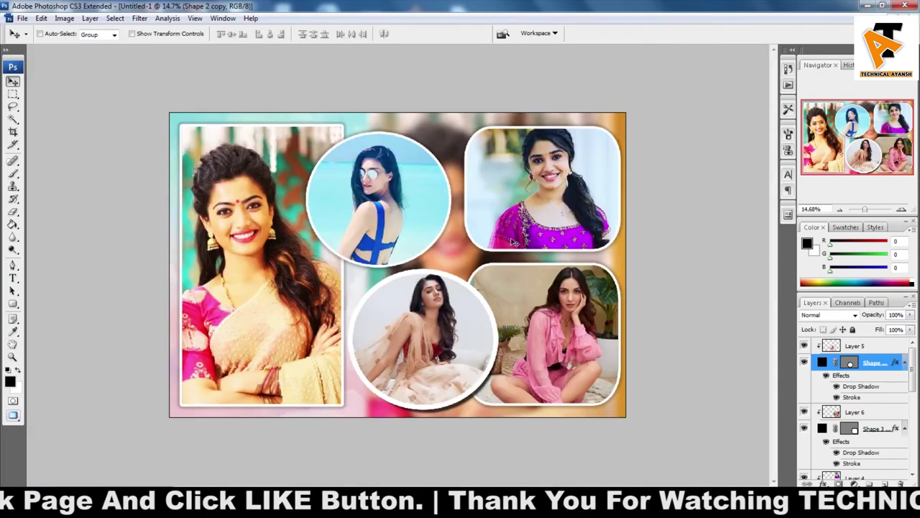
Check the Desktop in the Save dialog, cancel it, and minimise Photoshop
{"action": "key", "text": "ctrl+alt+s"}
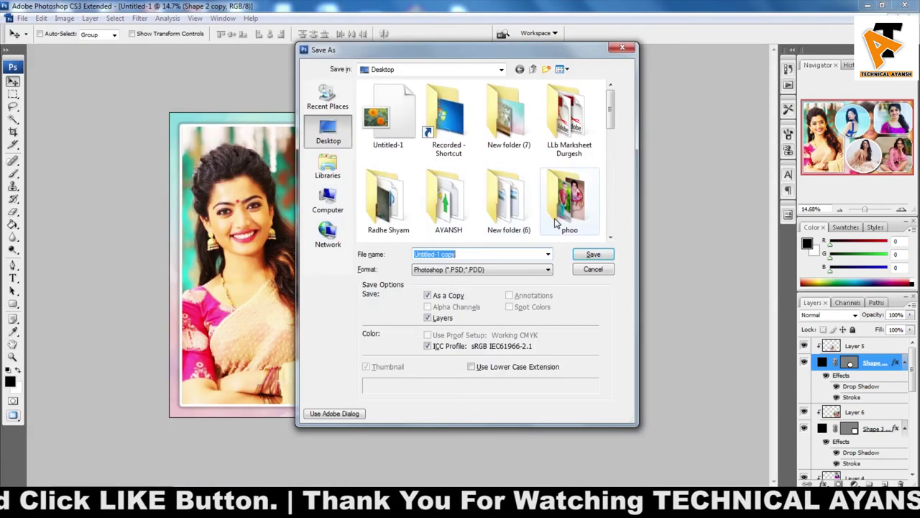
{"action": "left_click_drag", "start_coordinate": [608, 113], "coordinate": [564, 219]}
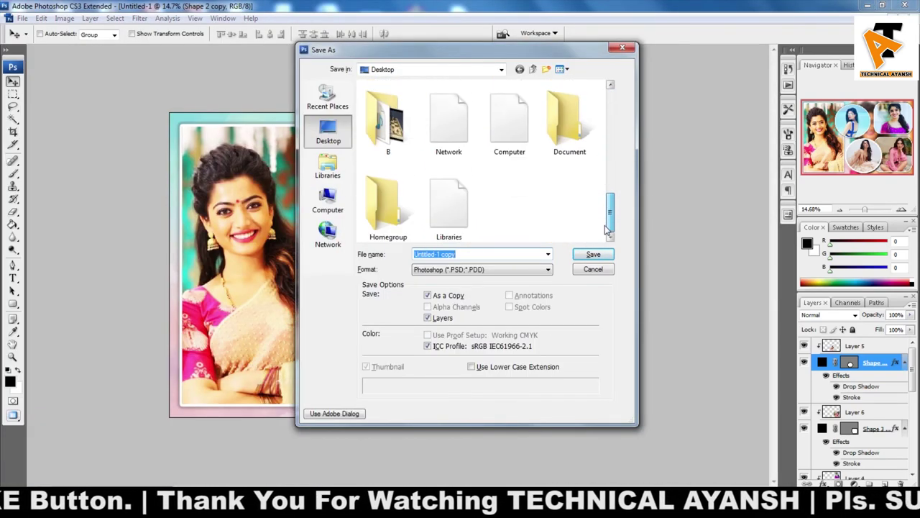
{"action": "left_click", "coordinate": [601, 223]}
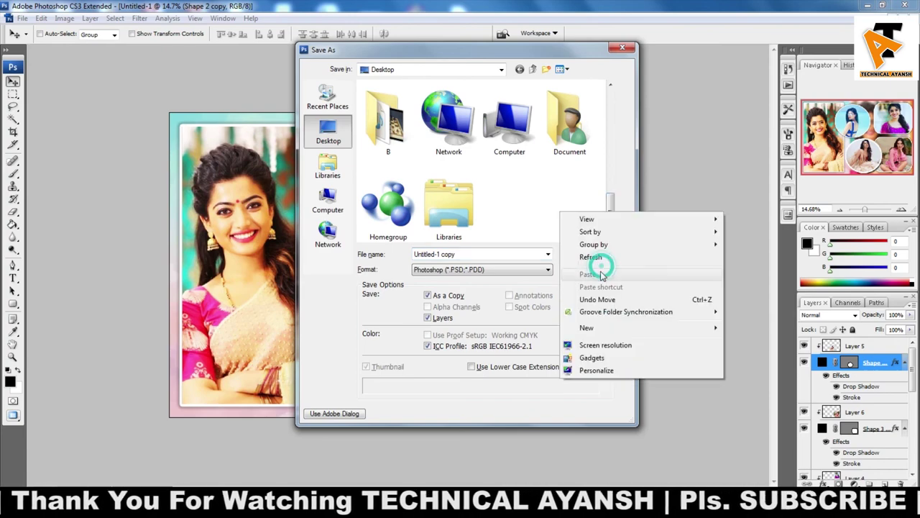
{"action": "left_click", "coordinate": [594, 269]}
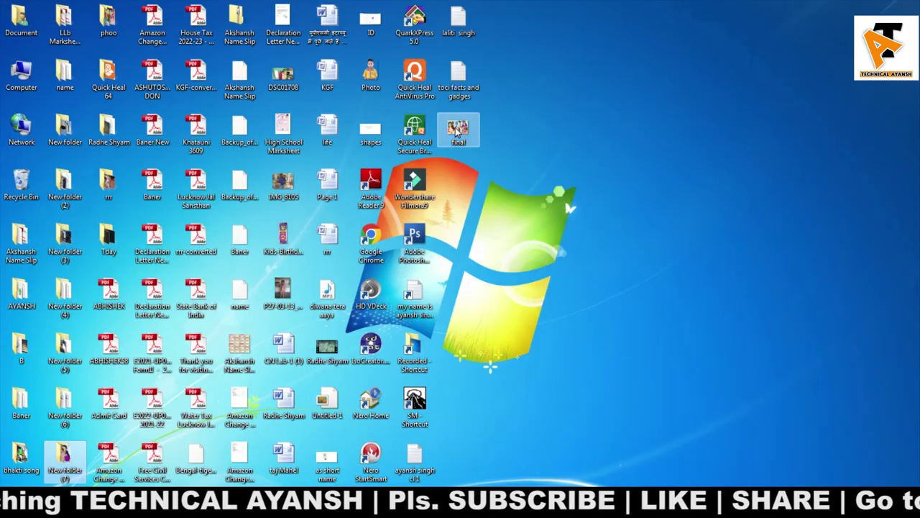
Open the 'final' image from the desktop in Windows Photo Viewer
{"action": "double_click", "coordinate": [458, 129]}
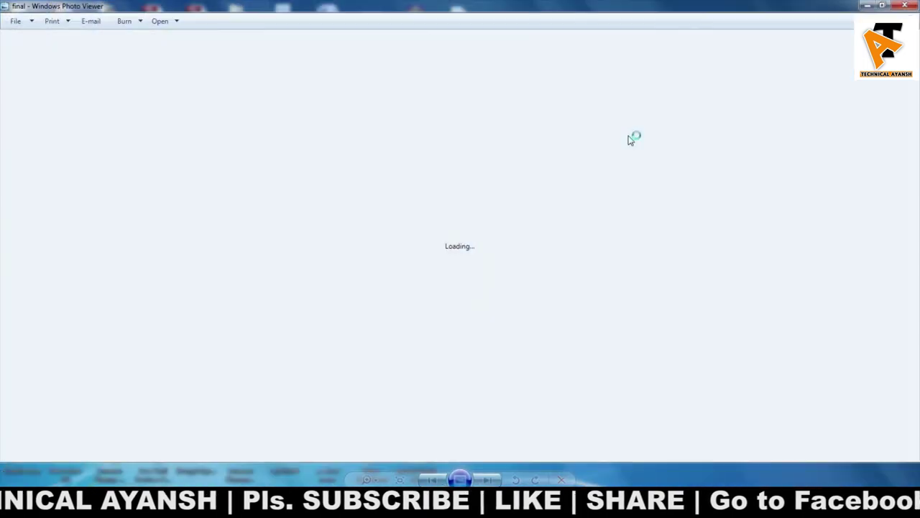